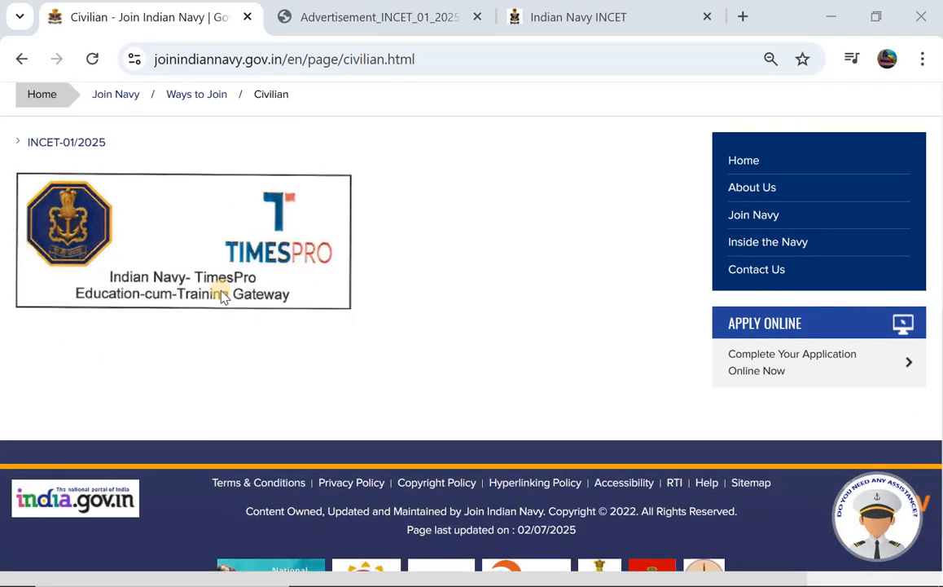
Switch to the Advertisement_INCET_01_2025 PDF tab.
scroll(222, 295, up, 2)
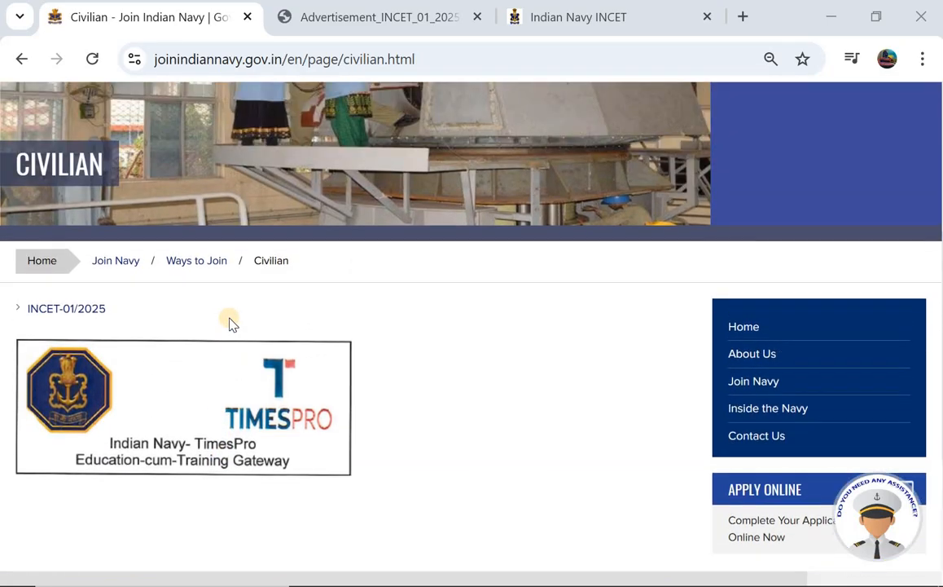
scroll(229, 323, up, 2)
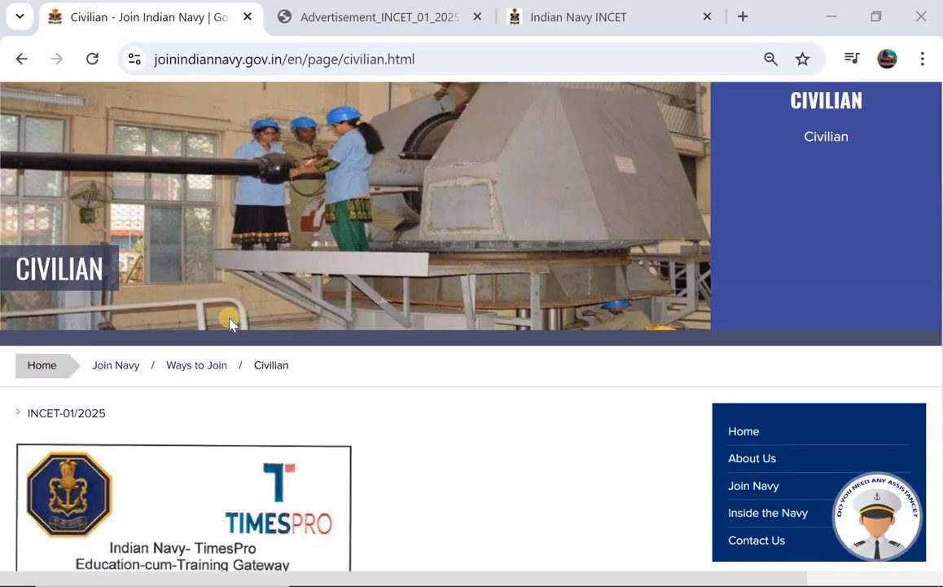
scroll(229, 324, up, 3)
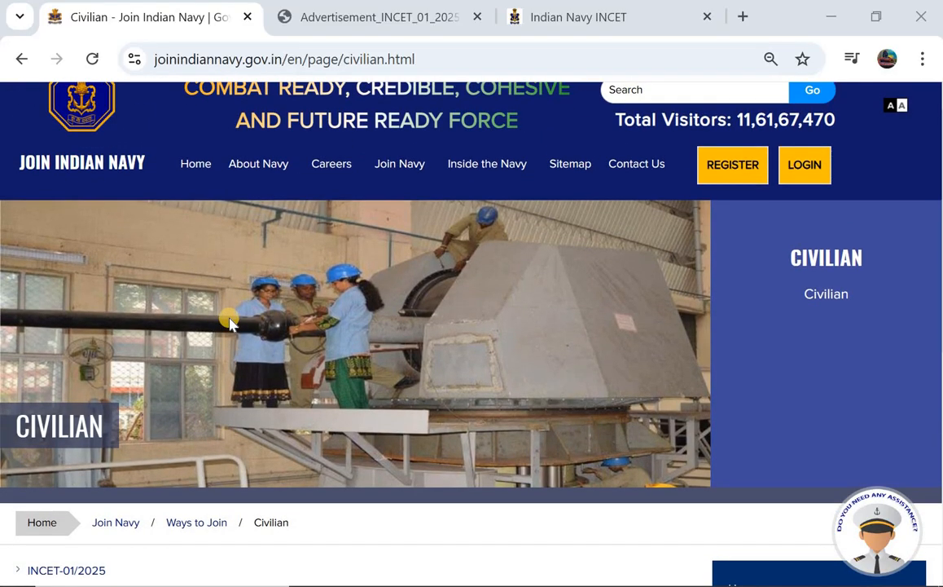
scroll(229, 324, up, 1)
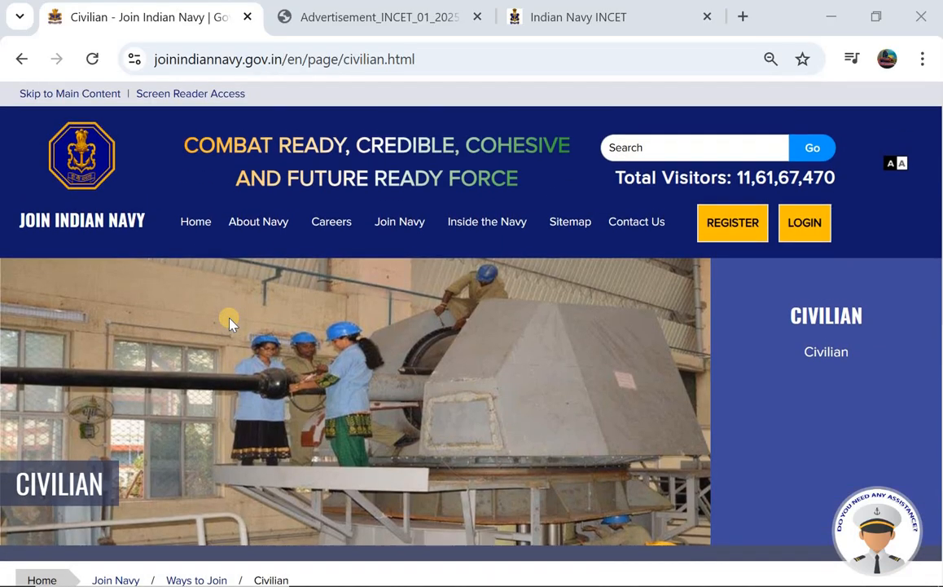
click(359, 11)
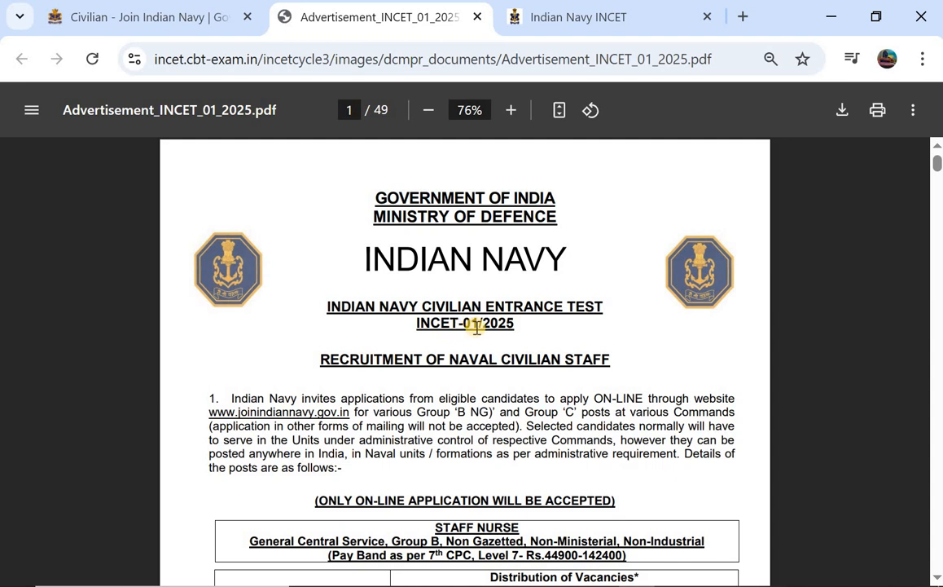
Scroll down page 1 to the Staff Nurse and Chargeman vacancy tables.
scroll(477, 326, down, 1)
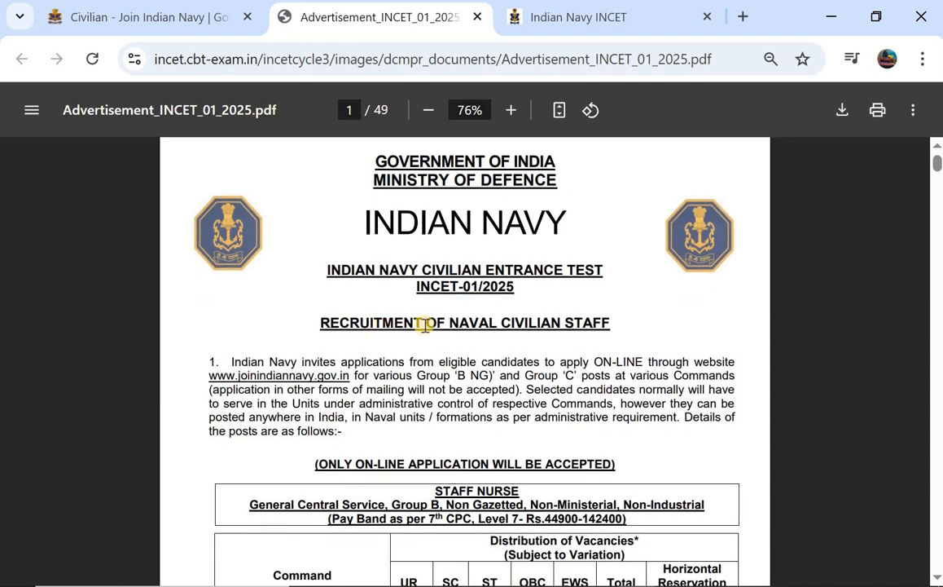
scroll(521, 324, down, 1)
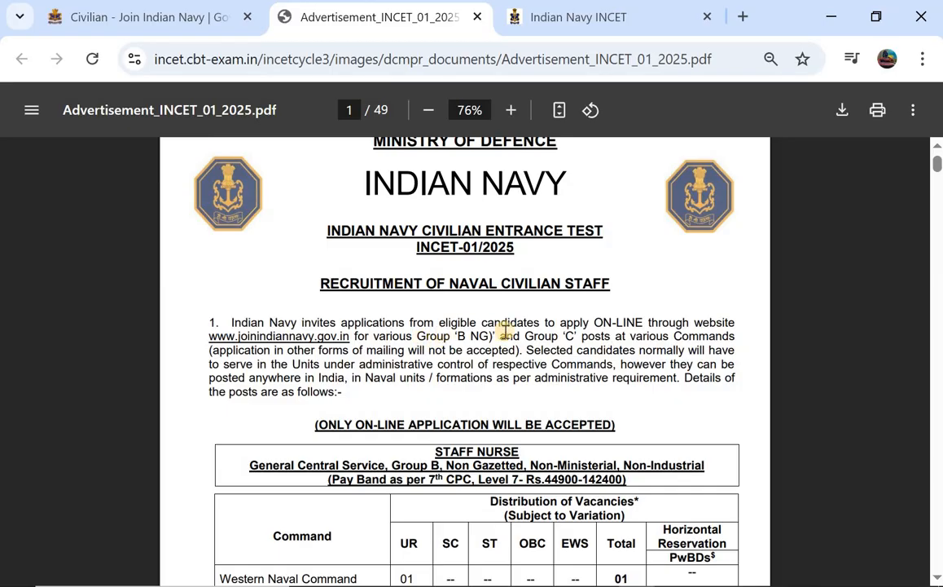
scroll(532, 333, down, 1)
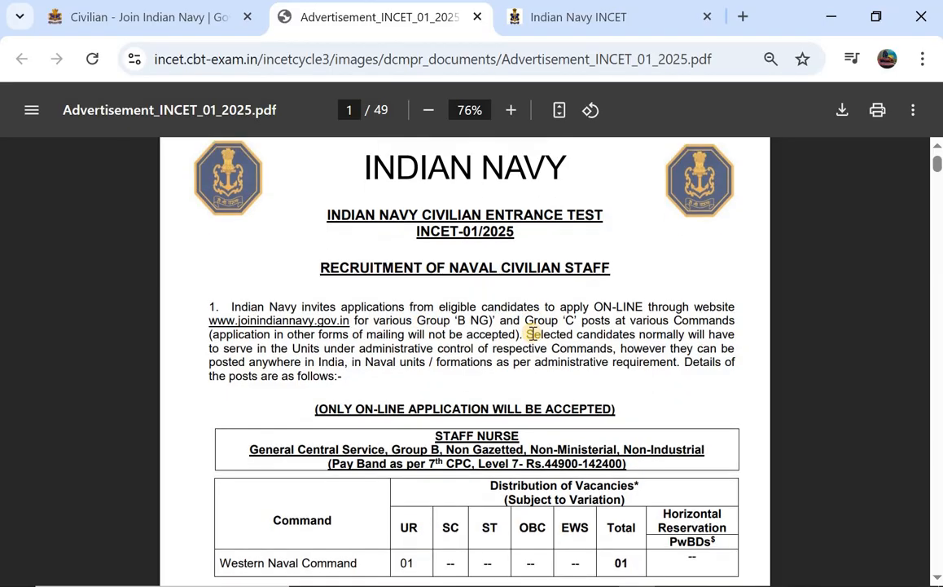
scroll(532, 332, down, 3)
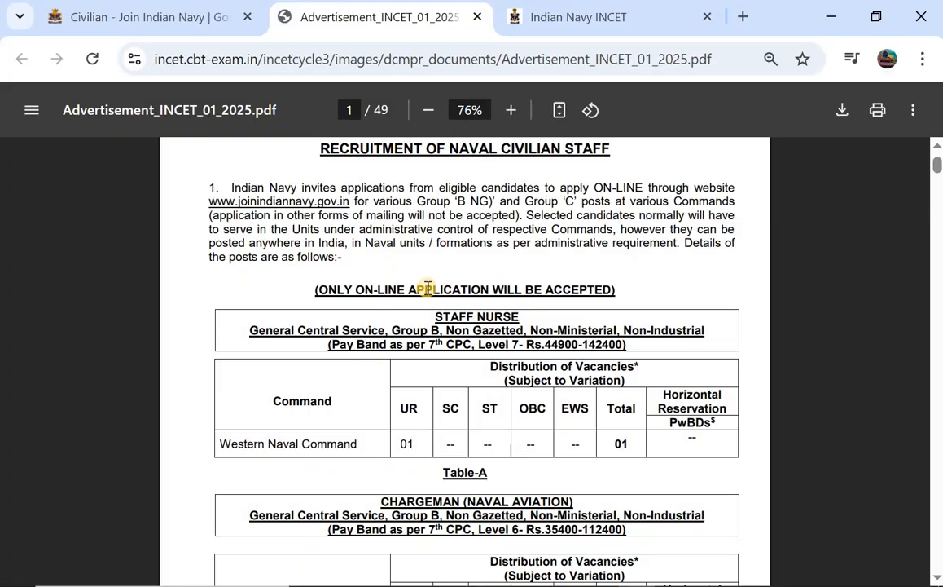
scroll(431, 287, down, 2)
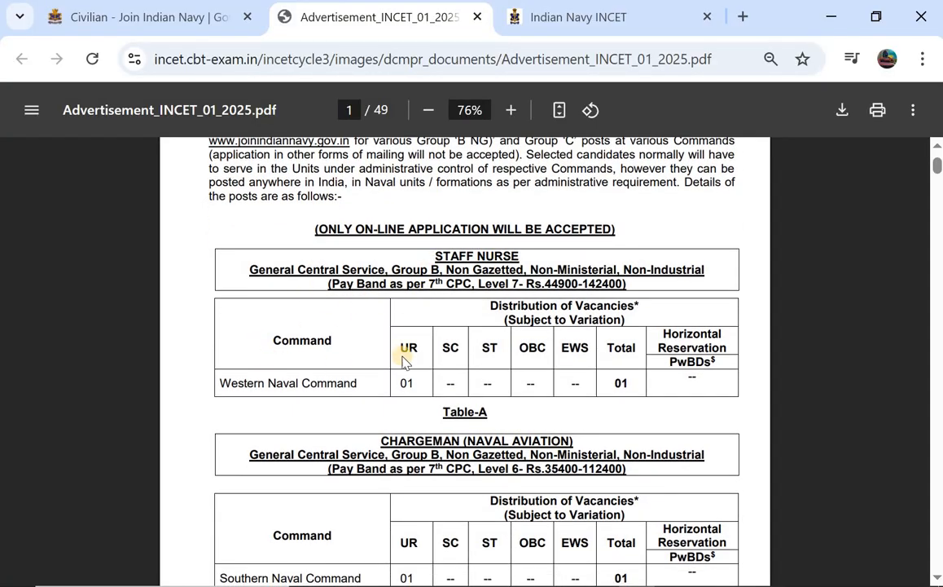
scroll(481, 342, down, 1)
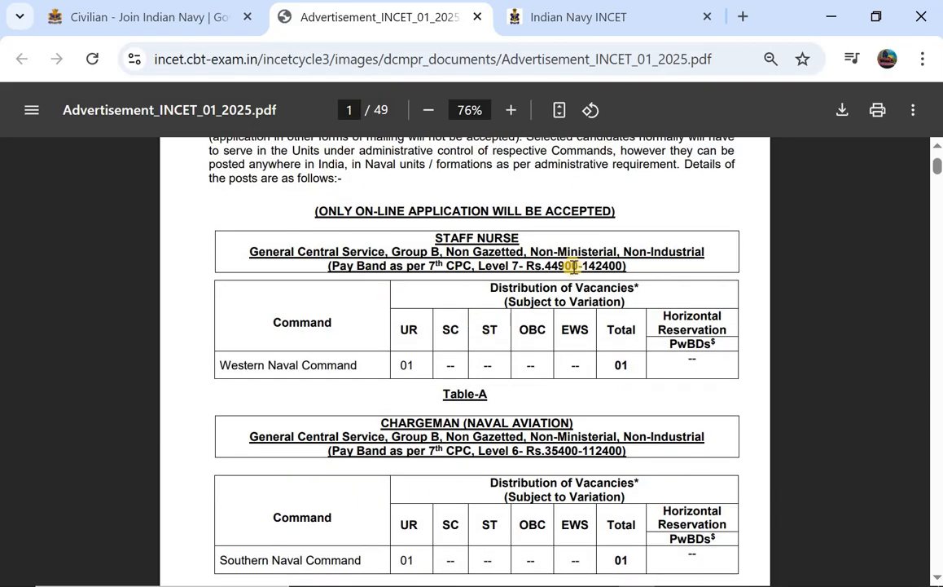
scroll(573, 266, down, 5)
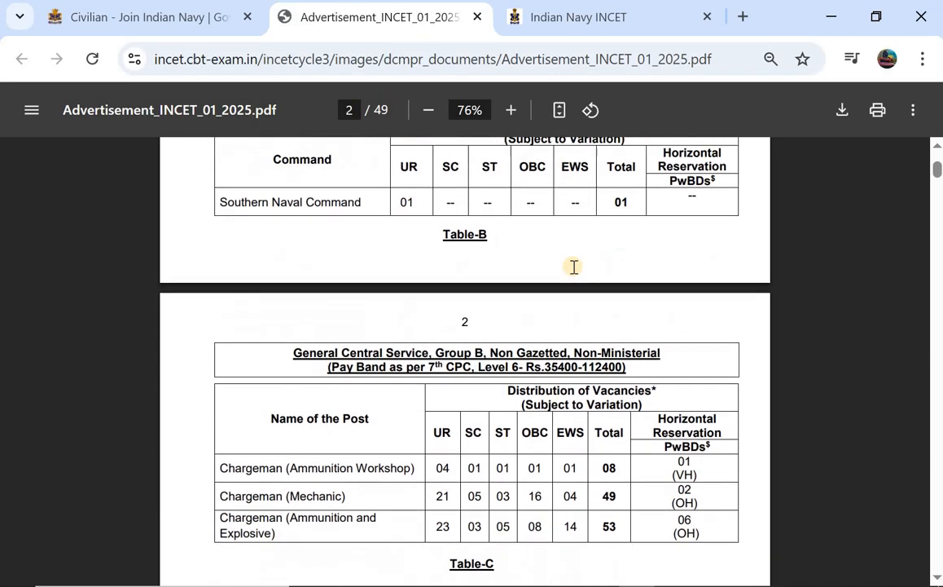
Scroll the advertisement from page 2 to page 13, past Multi Tasking Staff (Ministerial) to Table-AK.
scroll(574, 267, down, 2)
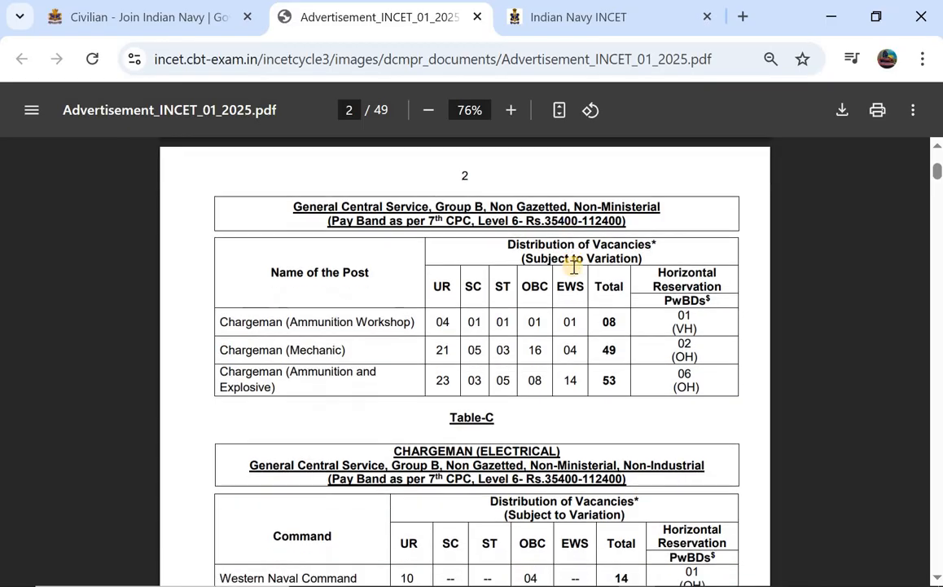
scroll(574, 266, down, 1)
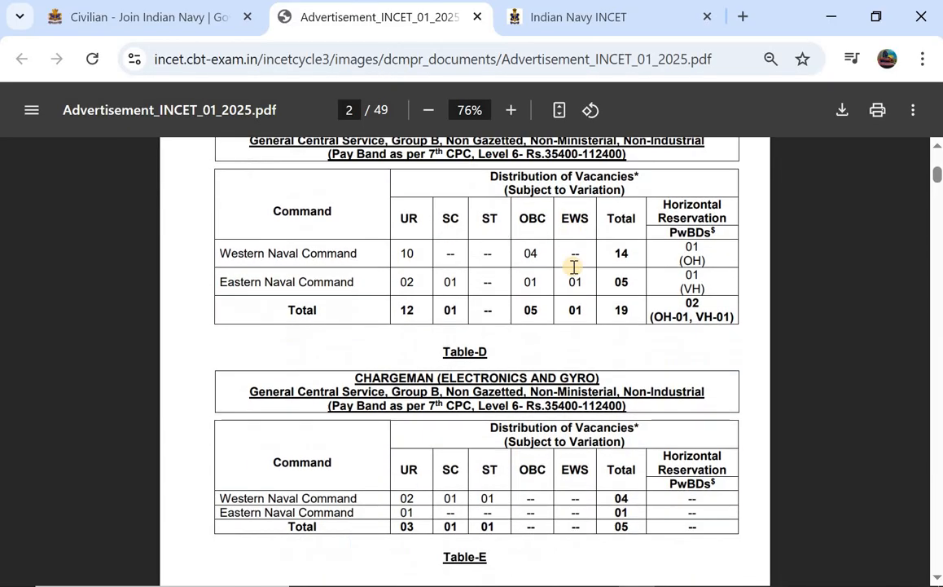
scroll(574, 266, down, 3)
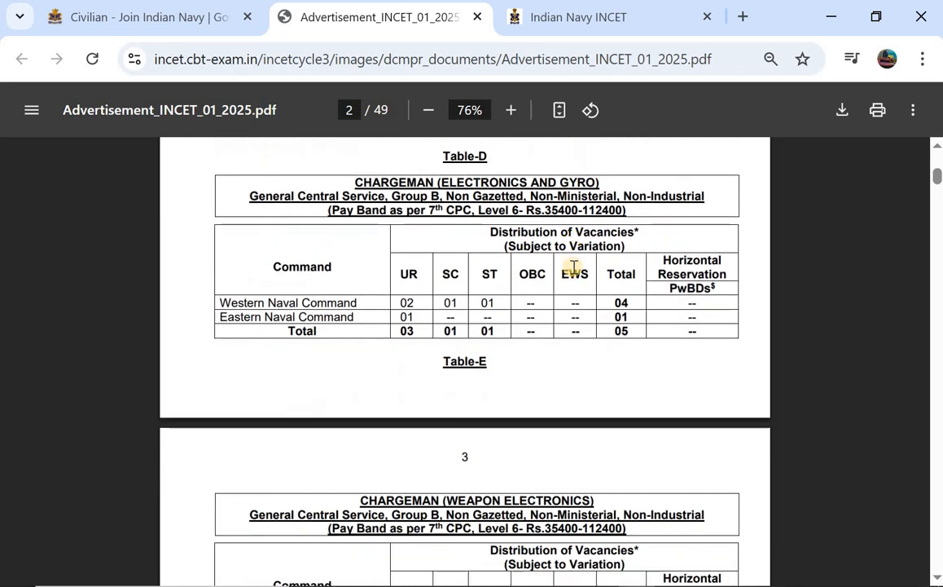
scroll(574, 266, down, 5)
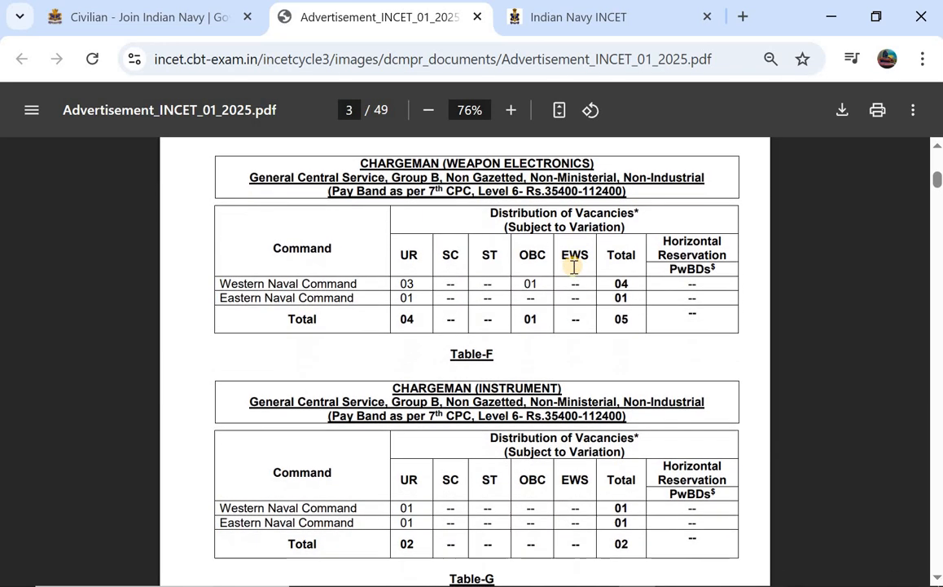
scroll(573, 267, down, 9)
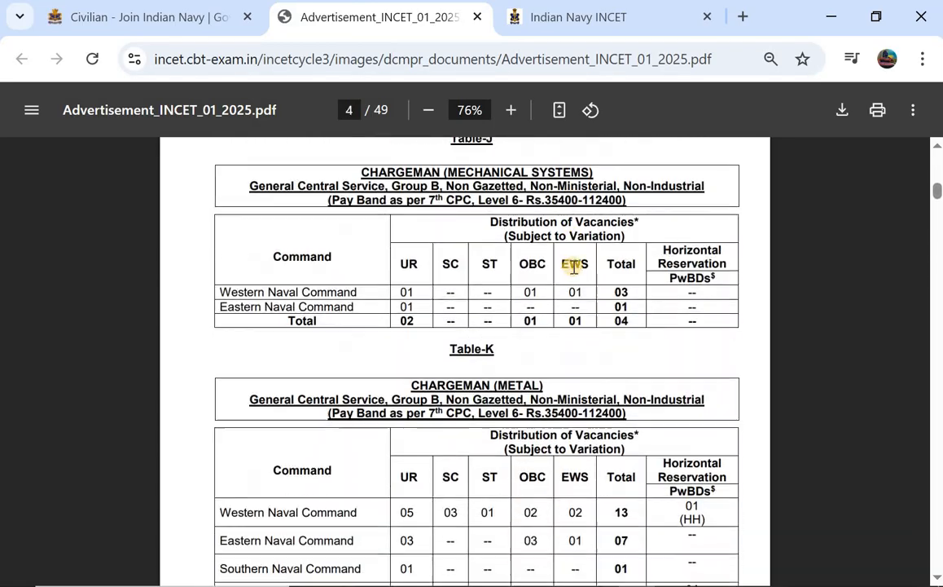
scroll(574, 267, down, 20)
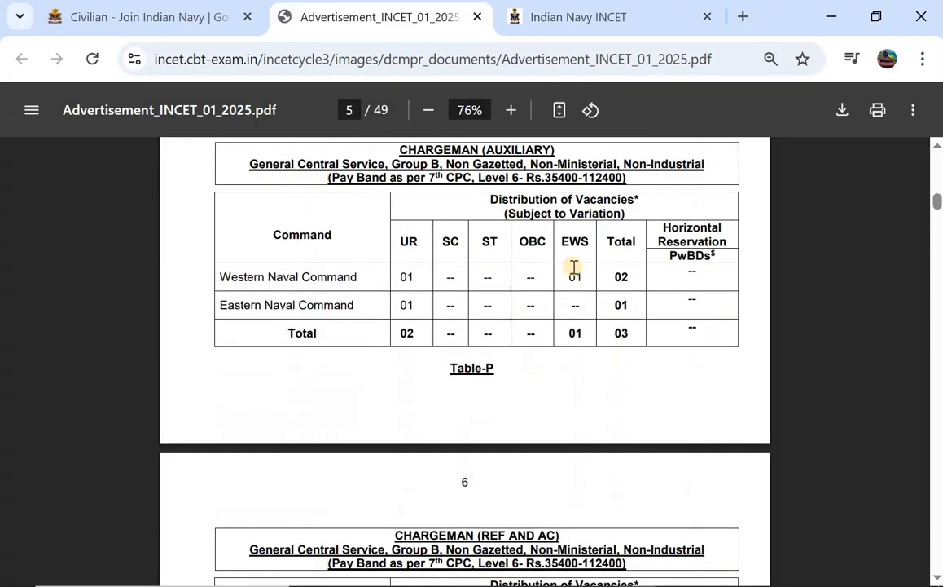
scroll(574, 266, down, 7)
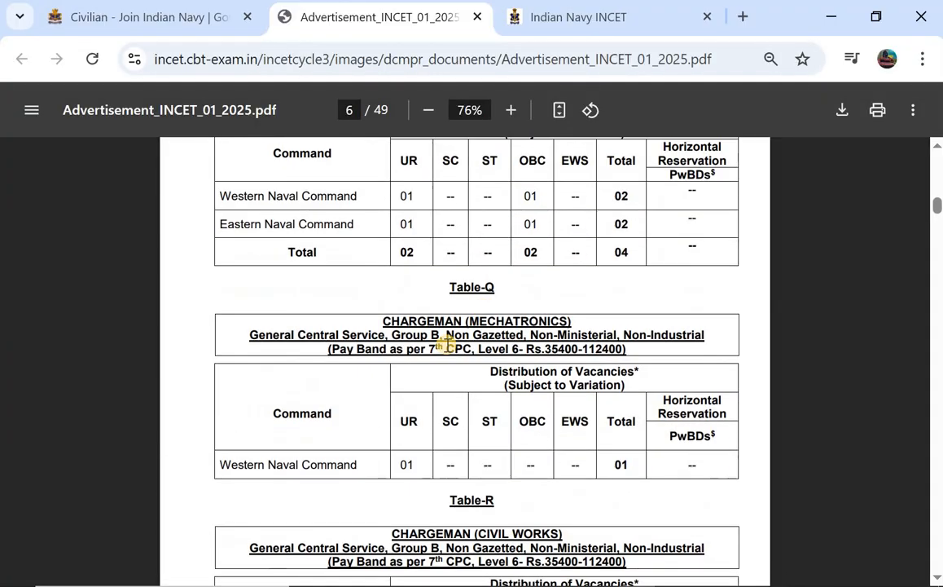
scroll(447, 345, down, 17)
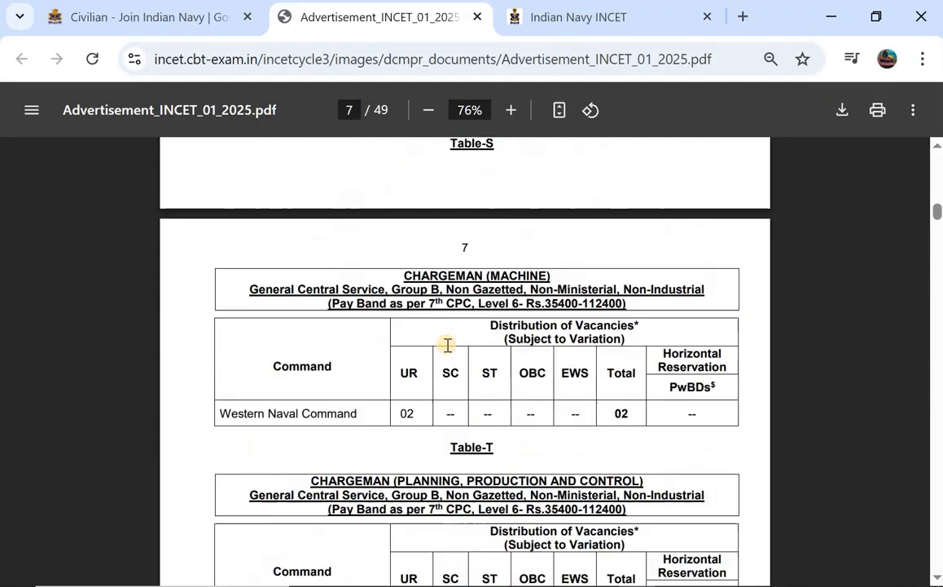
scroll(448, 344, down, 20)
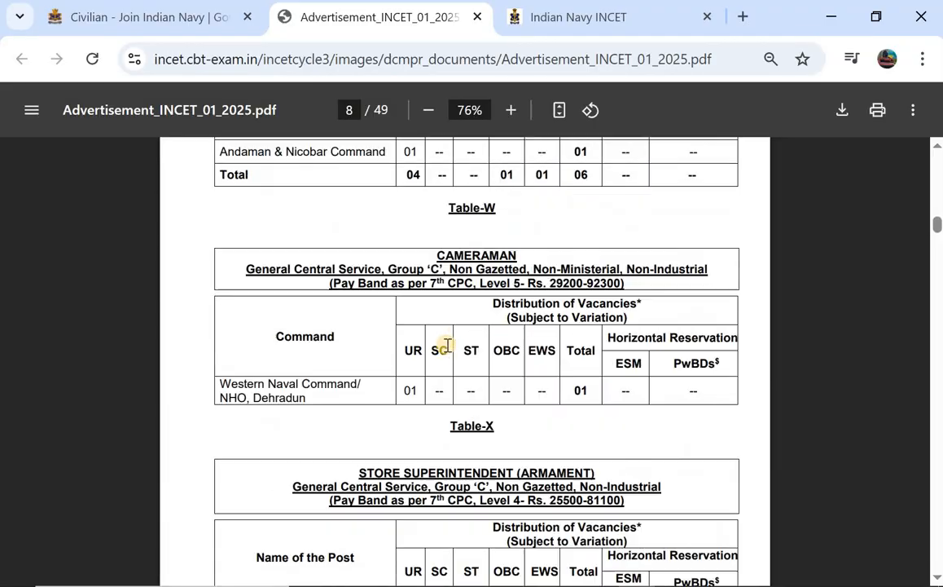
scroll(448, 345, down, 10)
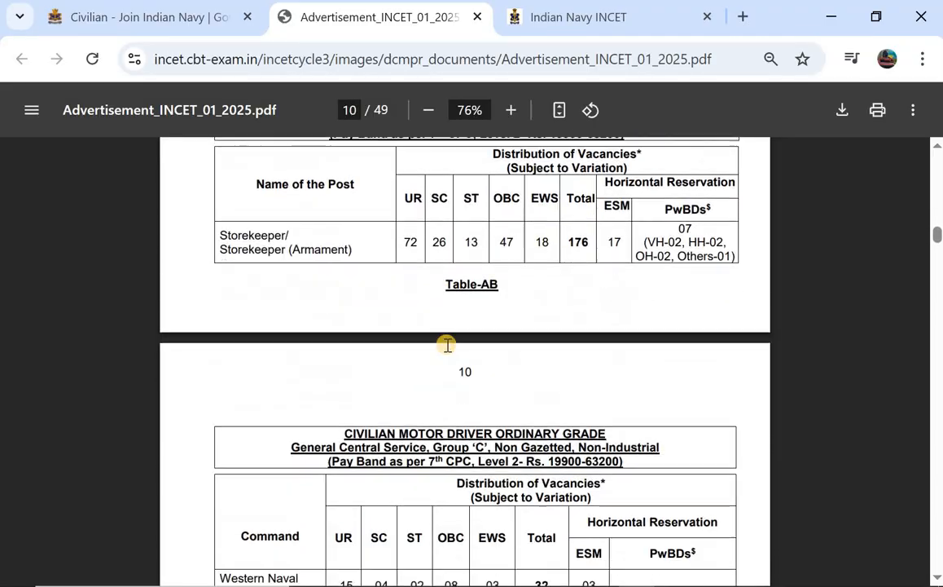
scroll(447, 344, down, 2)
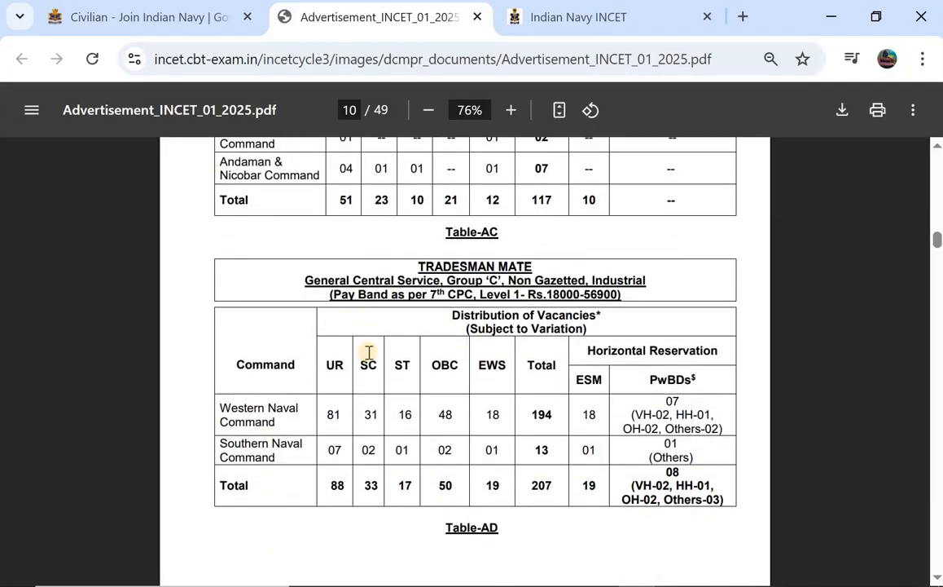
scroll(369, 352, down, 9)
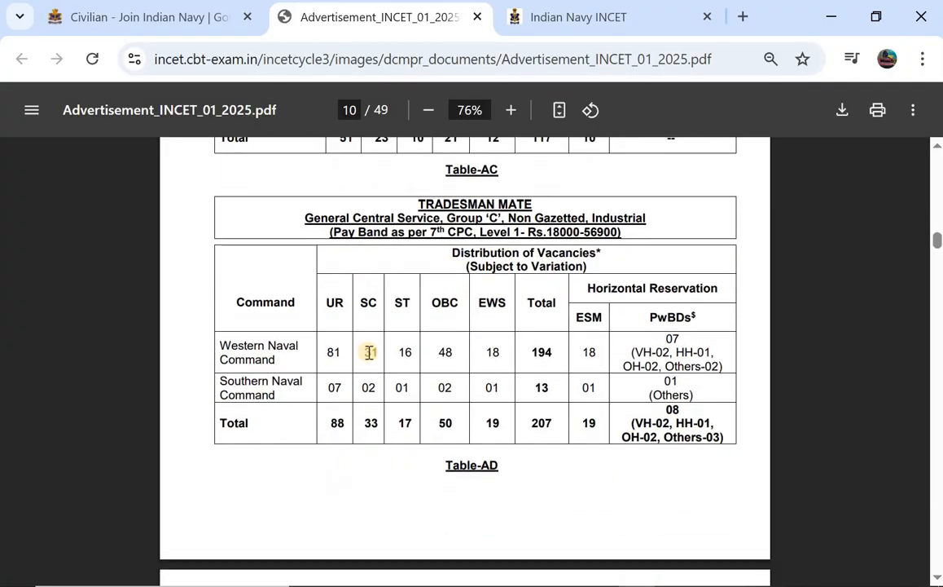
scroll(370, 352, down, 9)
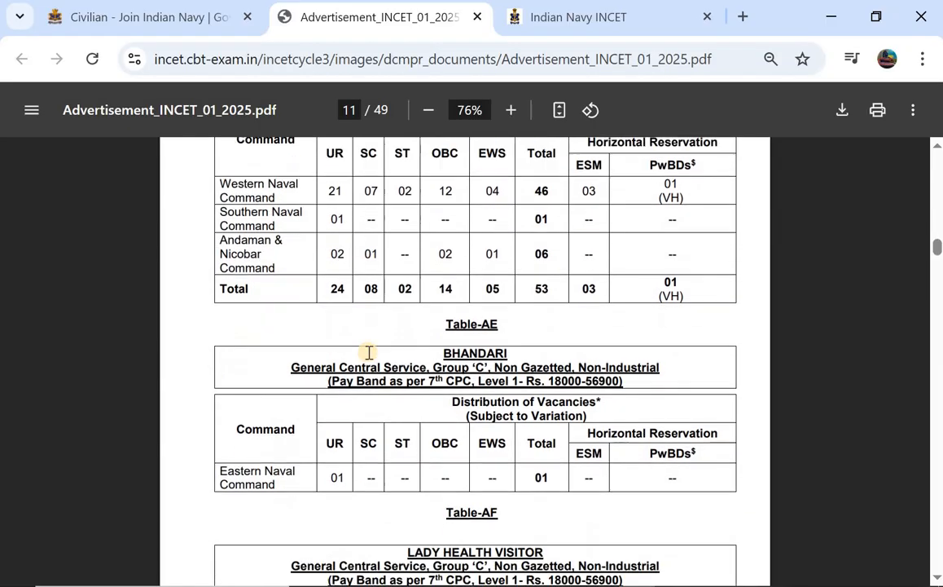
scroll(369, 352, down, 9)
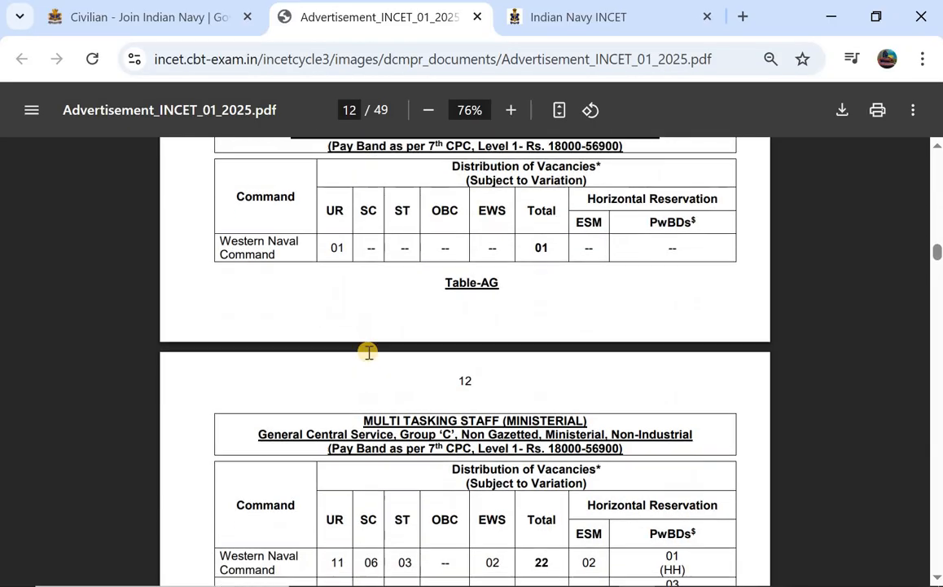
scroll(369, 352, down, 9)
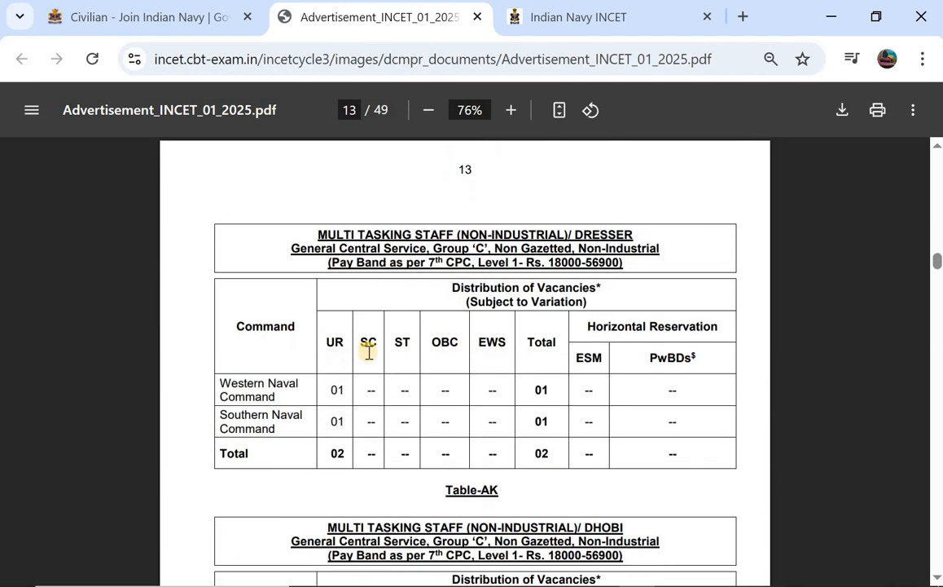
Switch to the INCET portal tab and review the candidate login page instructions.
key(ctrl+Tab)
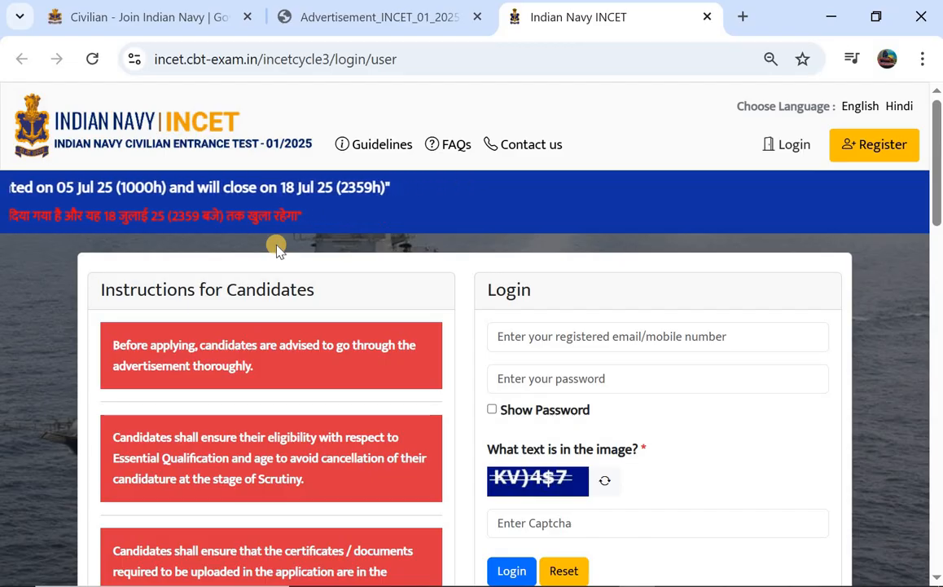
scroll(276, 249, down, 2)
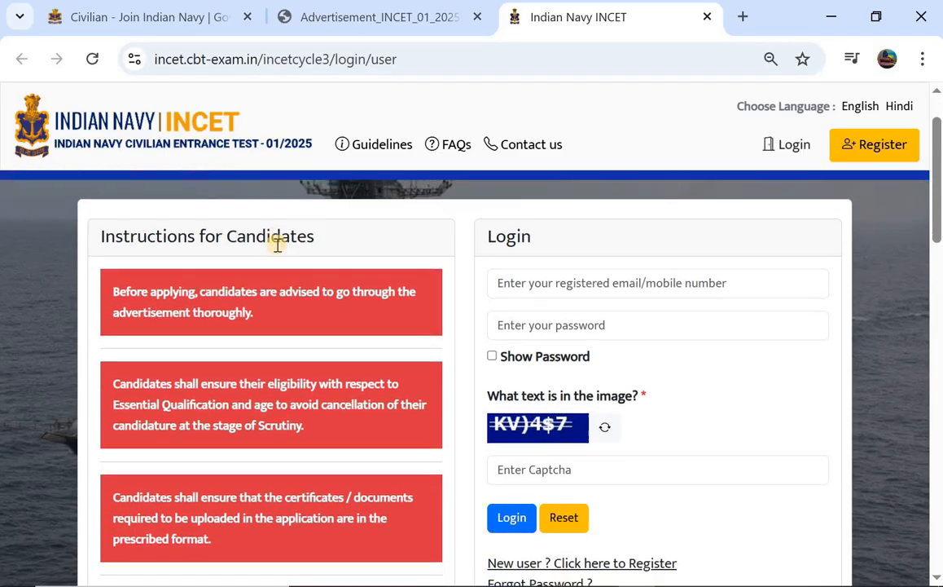
scroll(276, 249, up, 1)
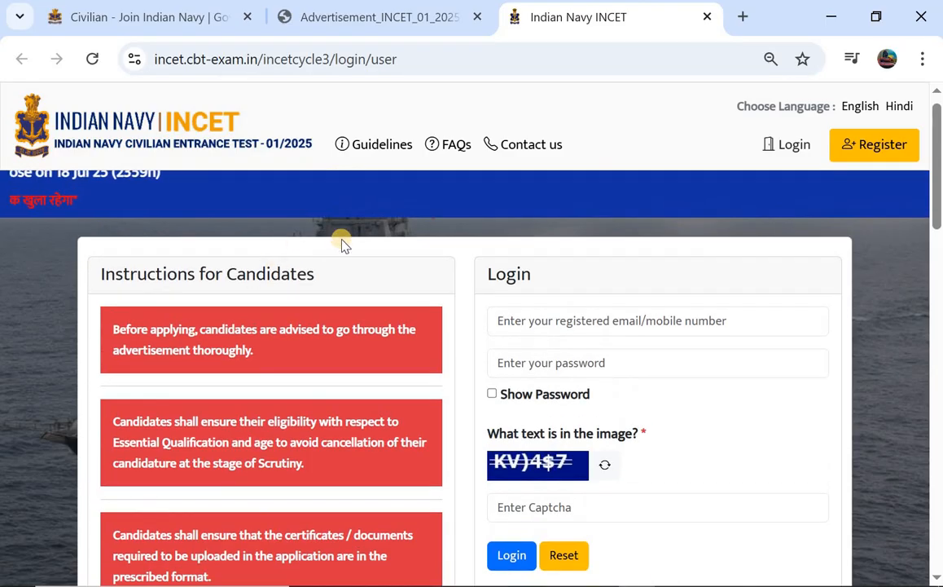
scroll(358, 240, down, 4)
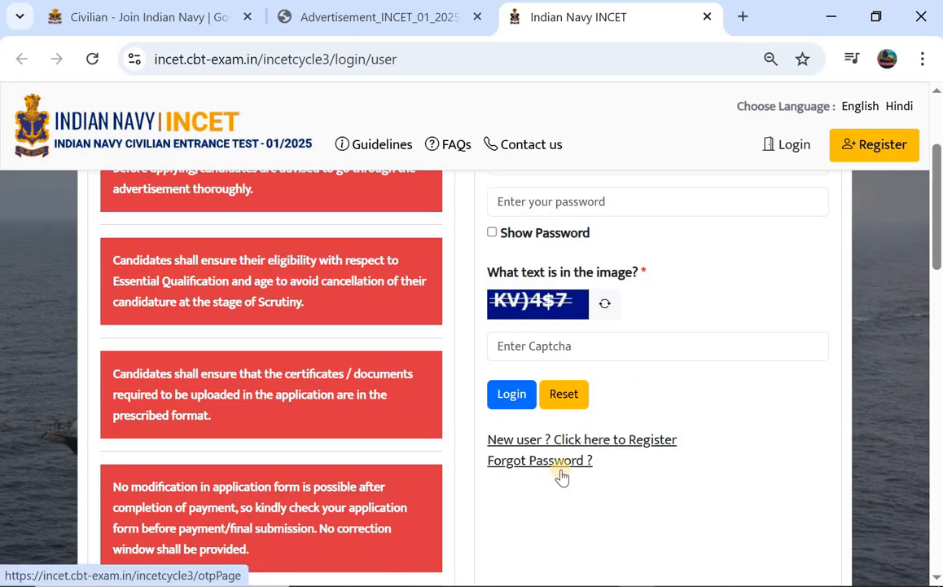
Open the new-user registration form from the login page.
click(605, 440)
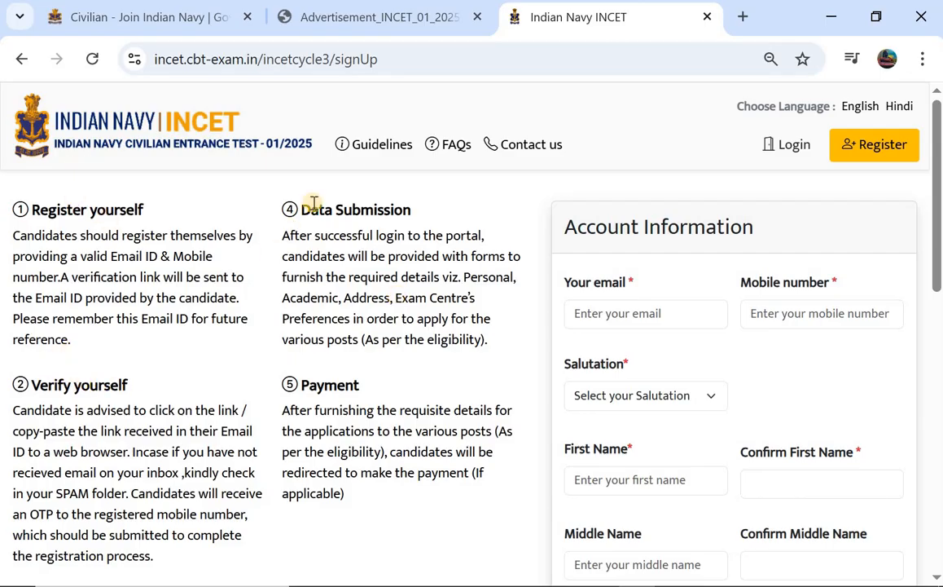
scroll(306, 379, down, 1)
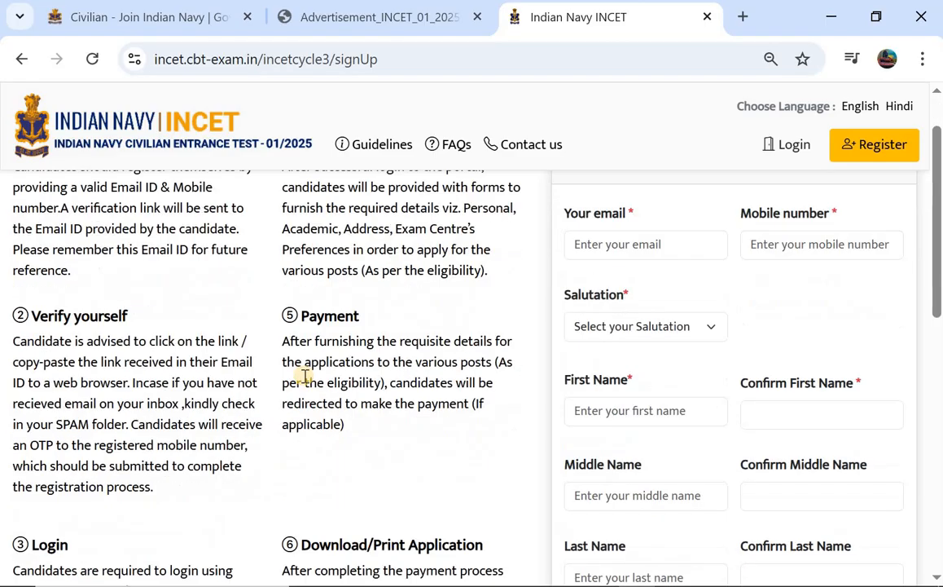
scroll(304, 376, down, 1)
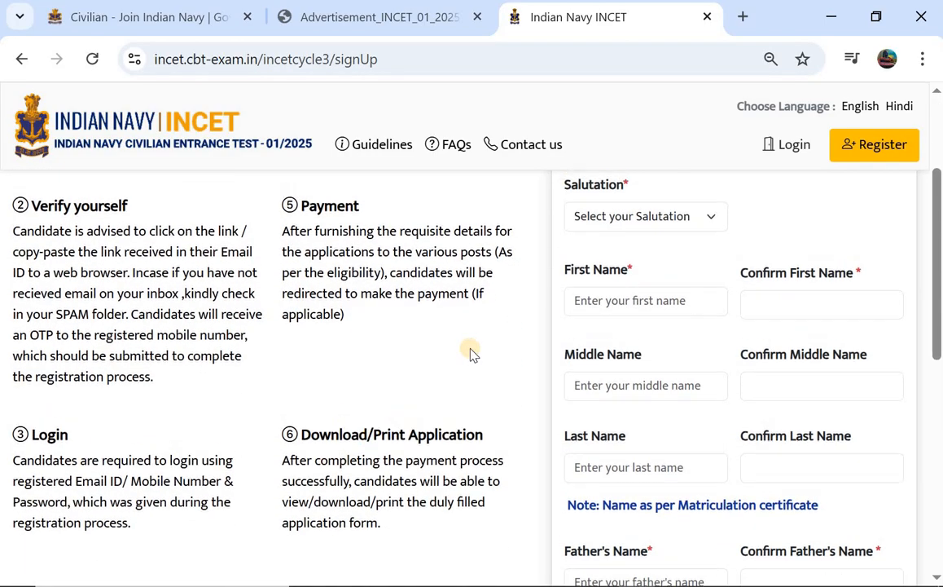
scroll(472, 350, up, 2)
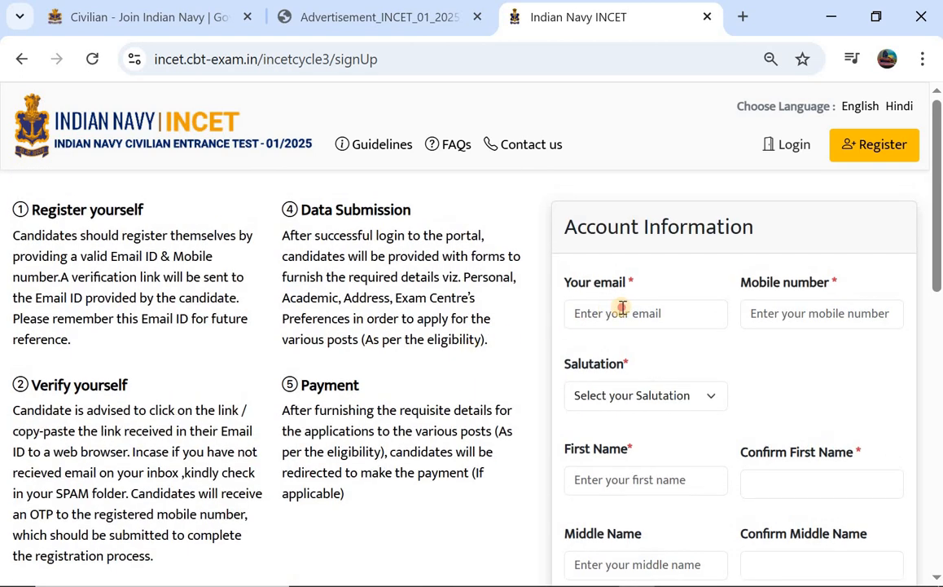
Fill in the e-mail and mobile number and choose salutation Shri.
click(624, 312)
click(770, 314)
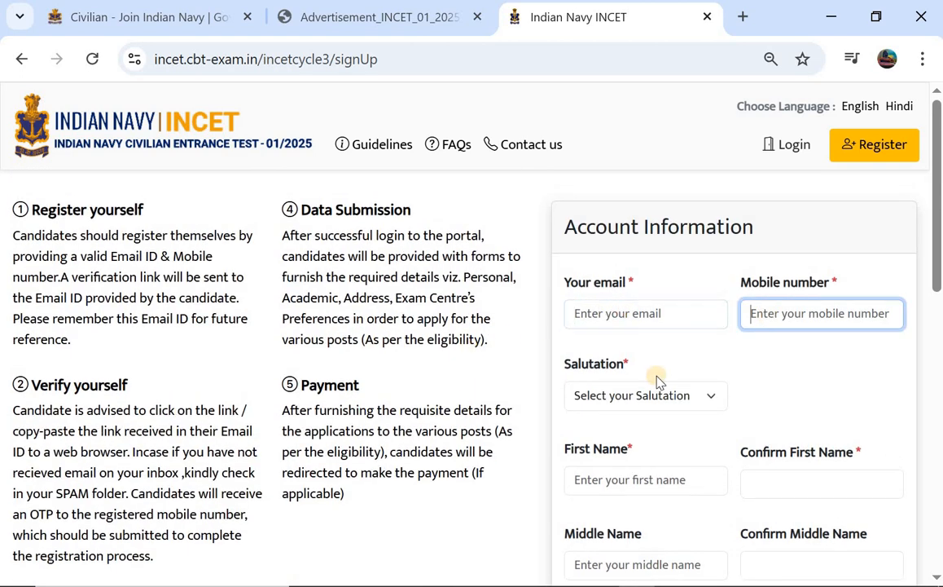
click(612, 399)
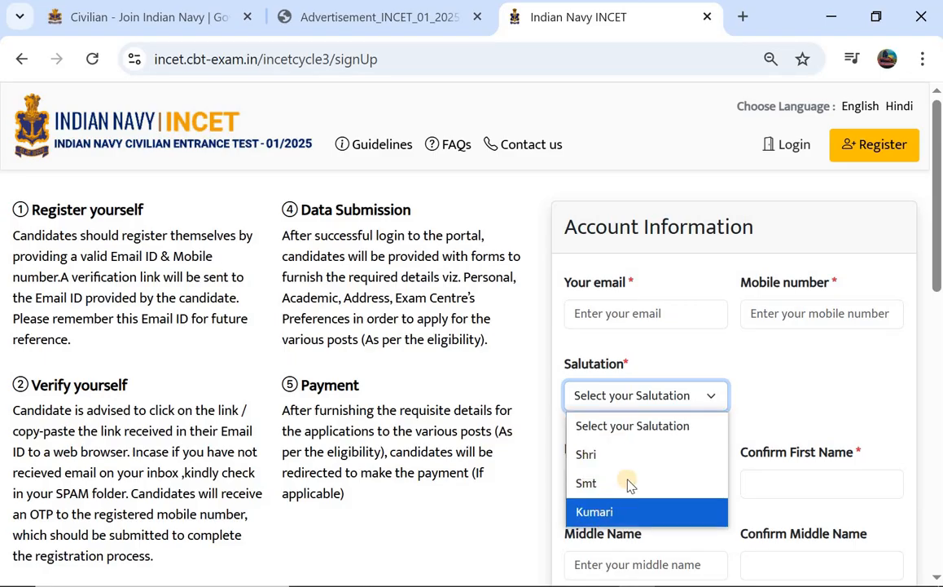
click(638, 461)
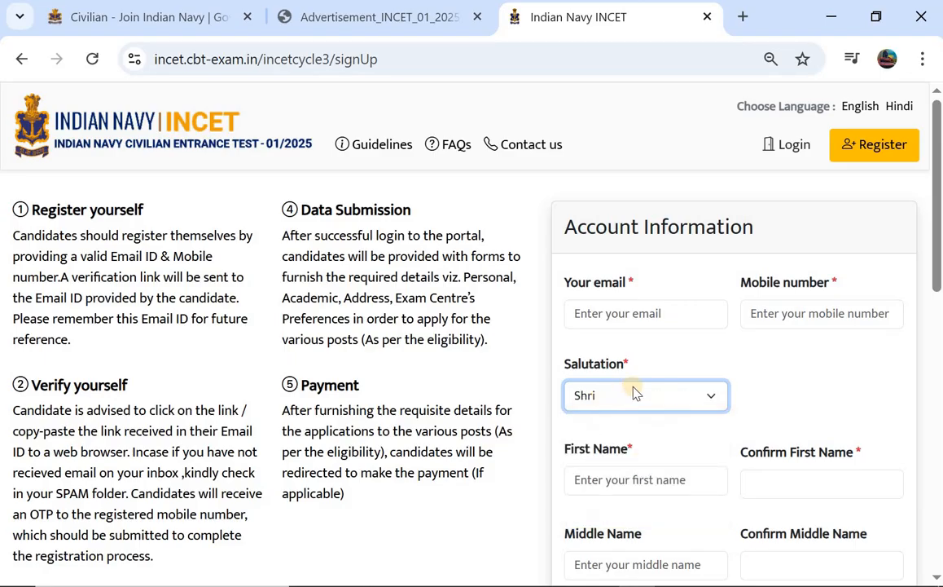
Enter and confirm the candidate's first and last names, then start the father's name field.
scroll(588, 454, down, 1)
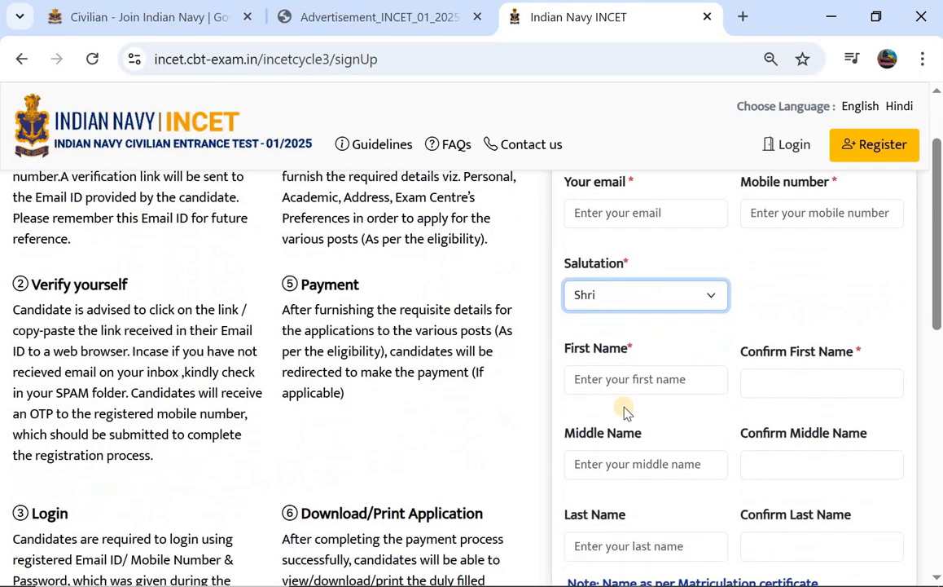
click(660, 377)
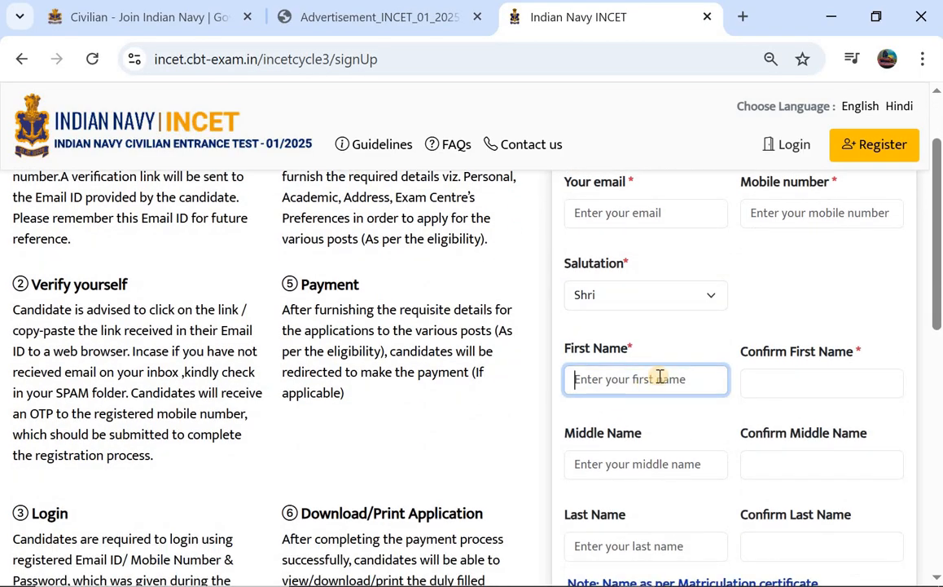
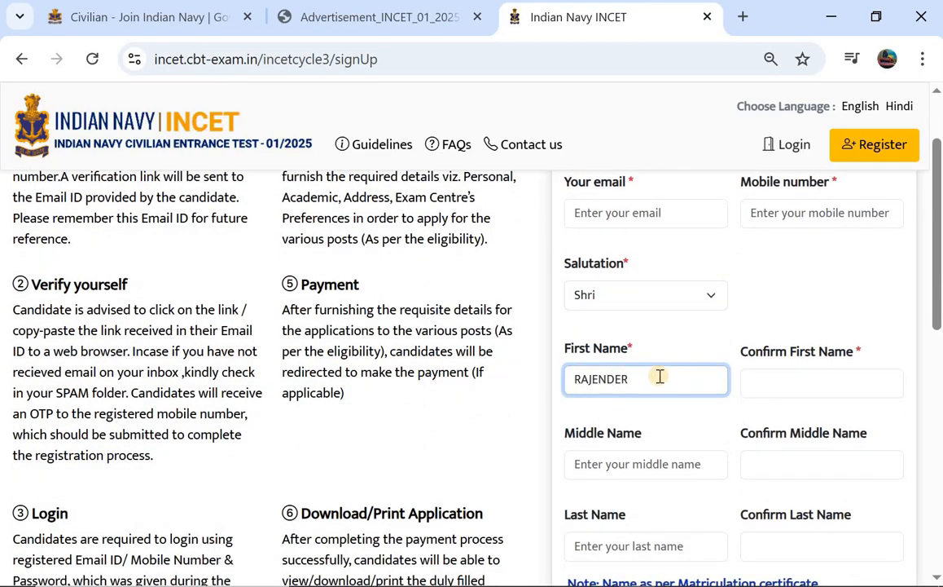
click(796, 388)
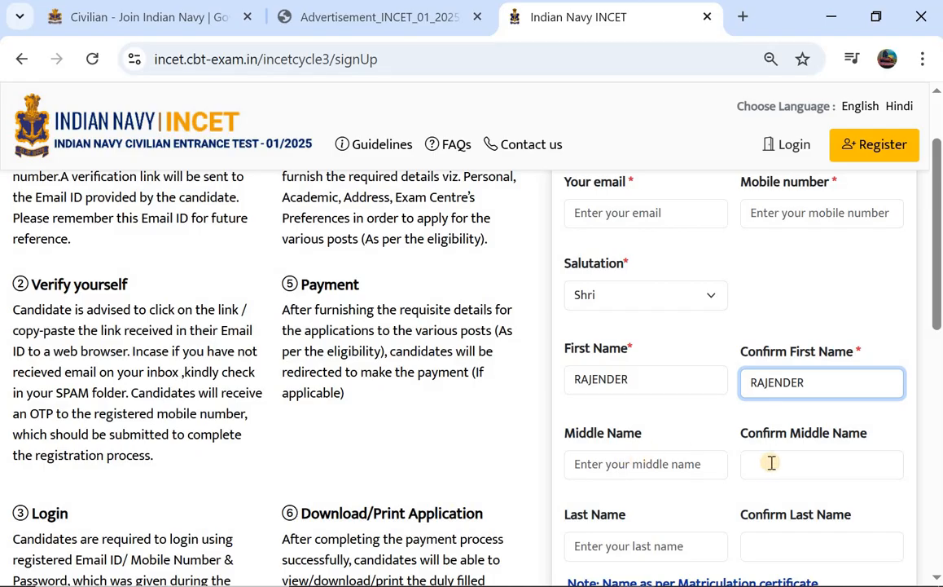
scroll(653, 464, down, 1)
click(651, 465)
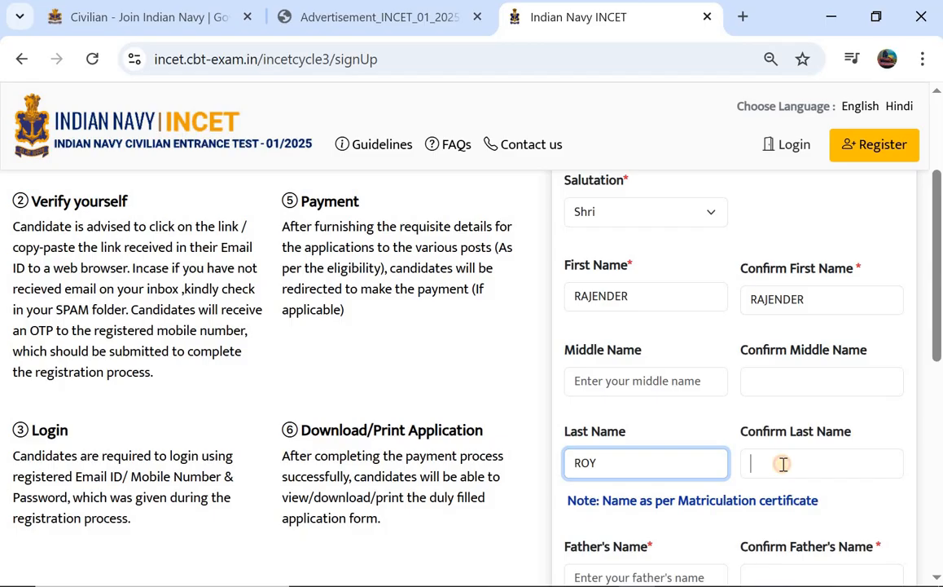
click(783, 464)
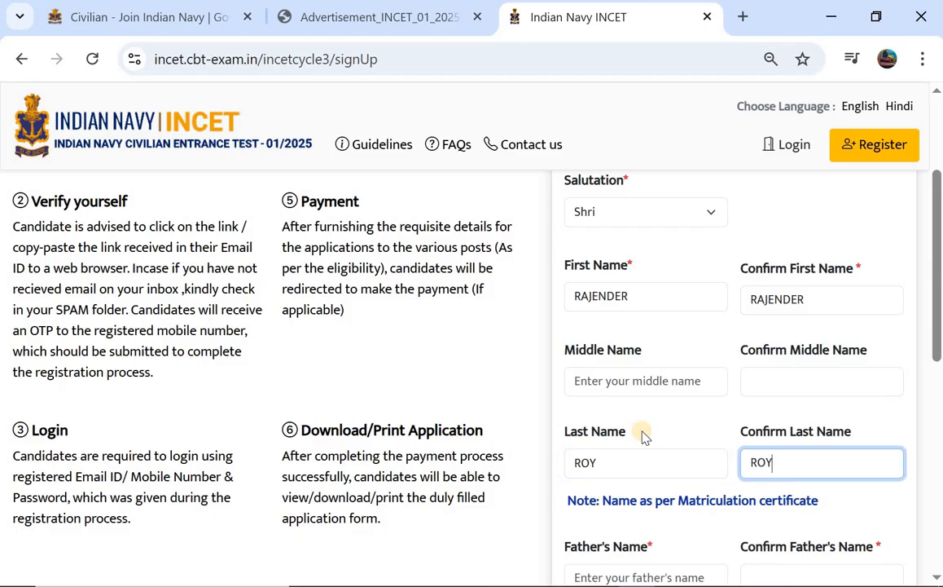
scroll(642, 431, down, 1)
click(607, 493)
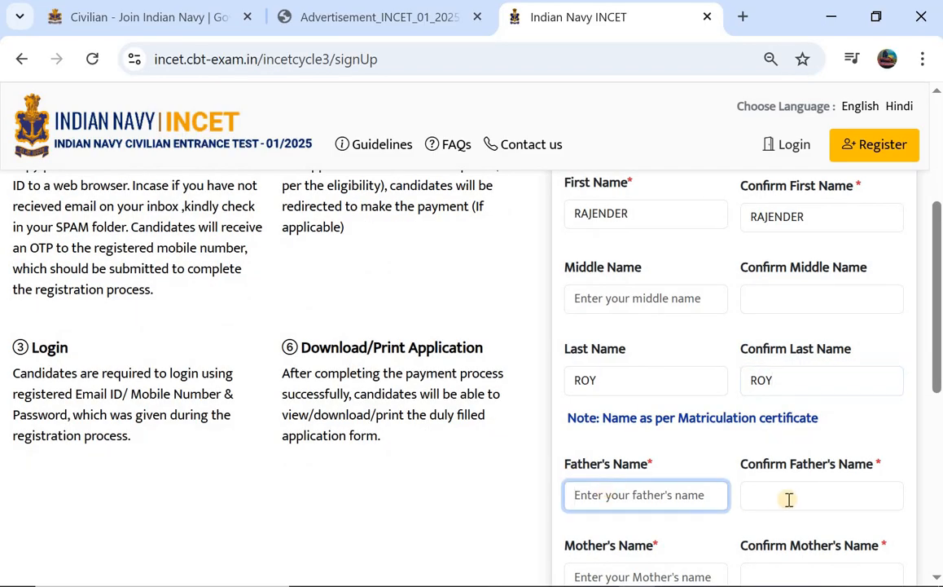
Set gender to Male, check the date-of-birth calendar, and submit the registration.
scroll(789, 499, down, 2)
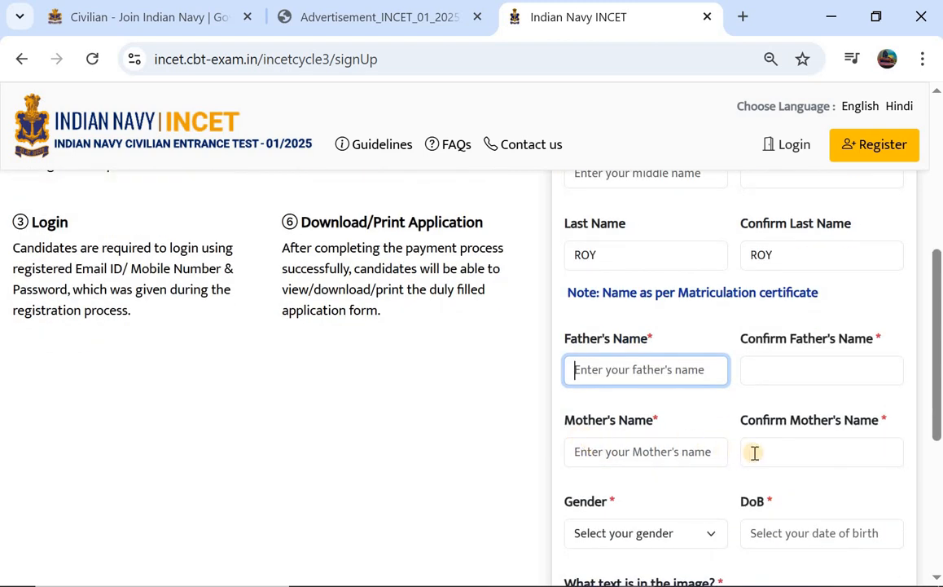
scroll(774, 452, down, 1)
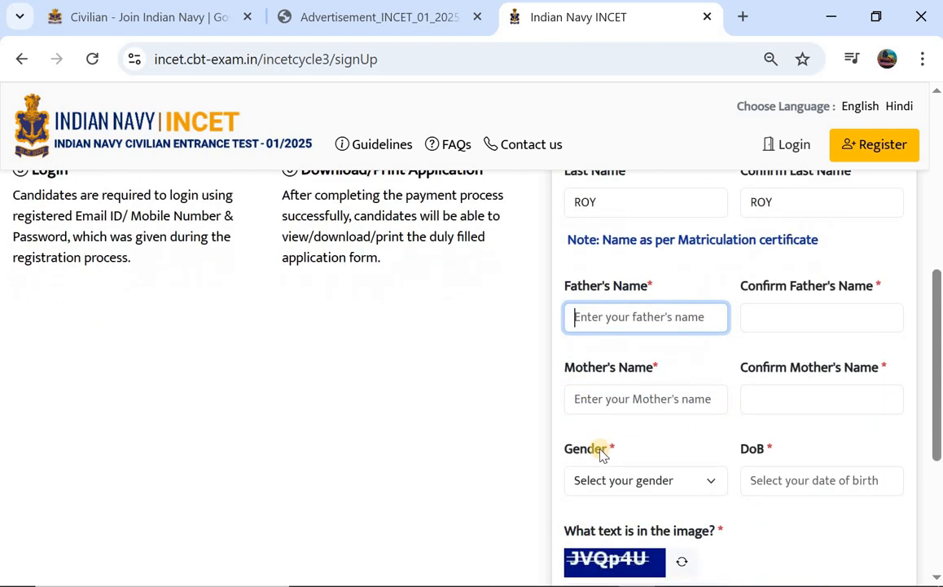
scroll(603, 454, down, 2)
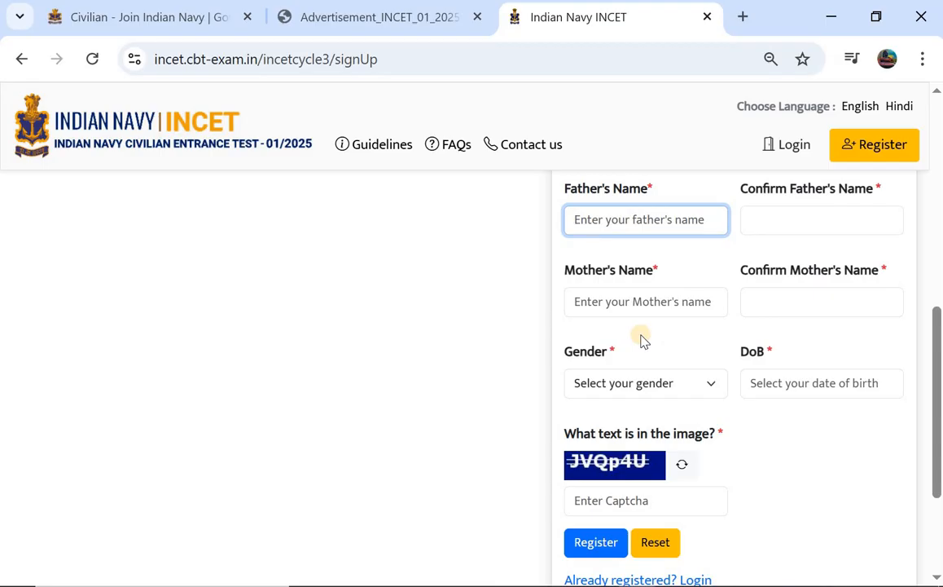
scroll(642, 341, down, 1)
click(613, 332)
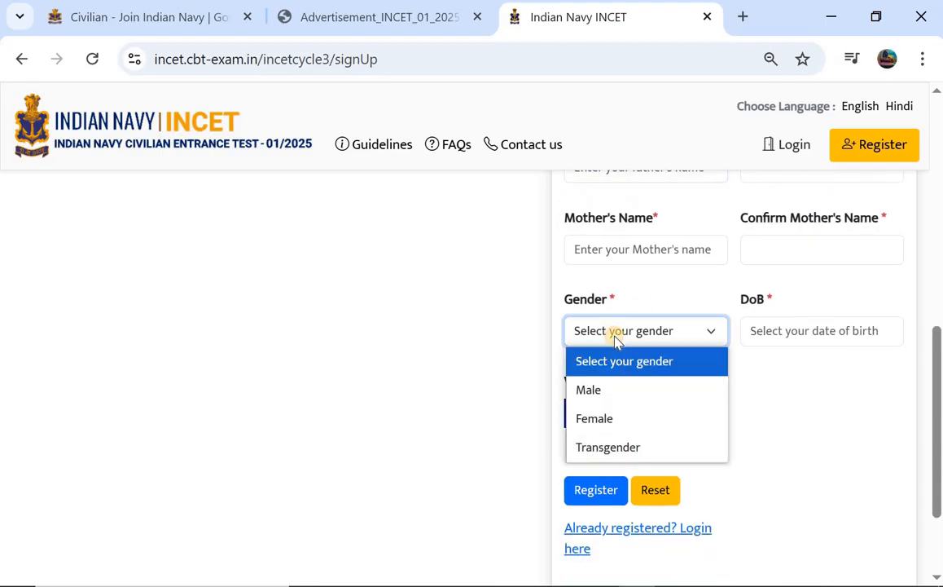
click(593, 391)
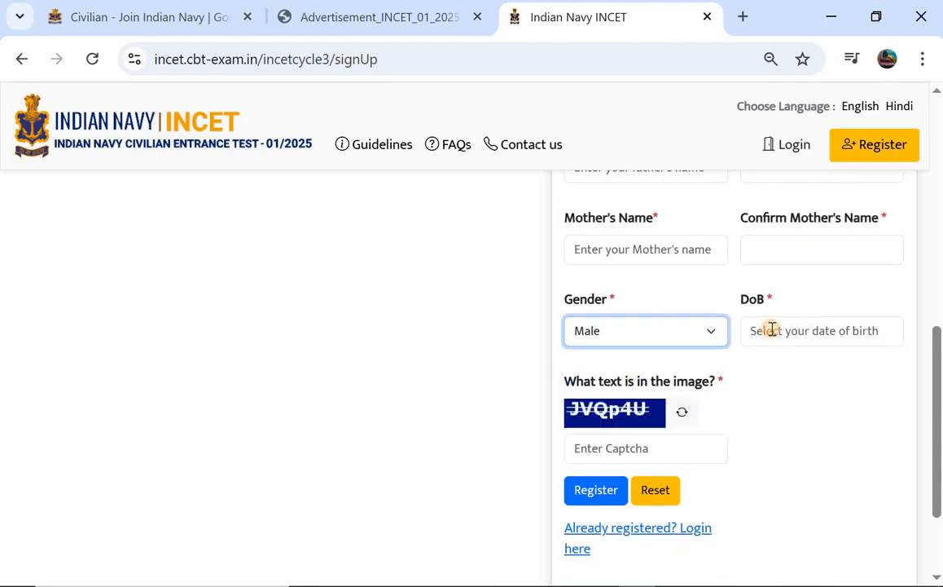
click(772, 330)
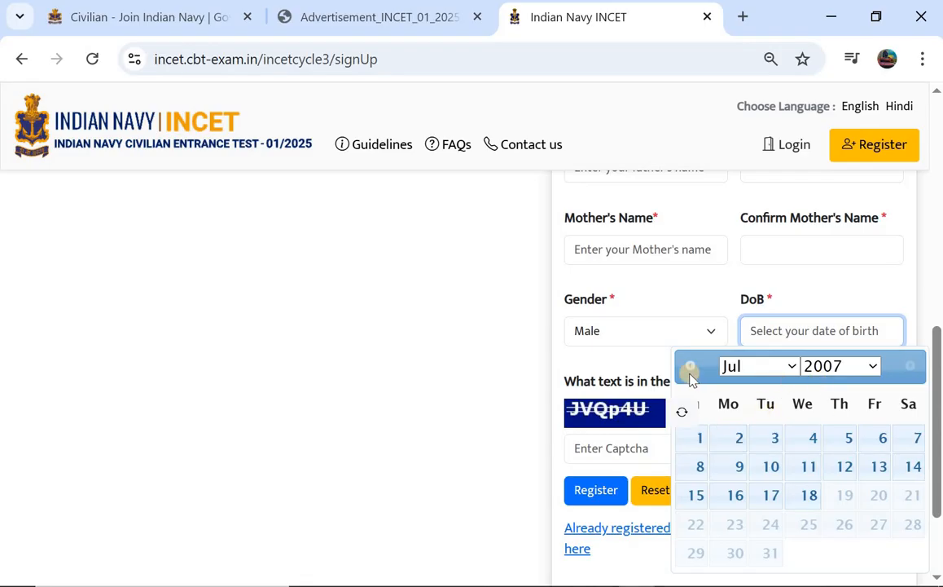
click(533, 395)
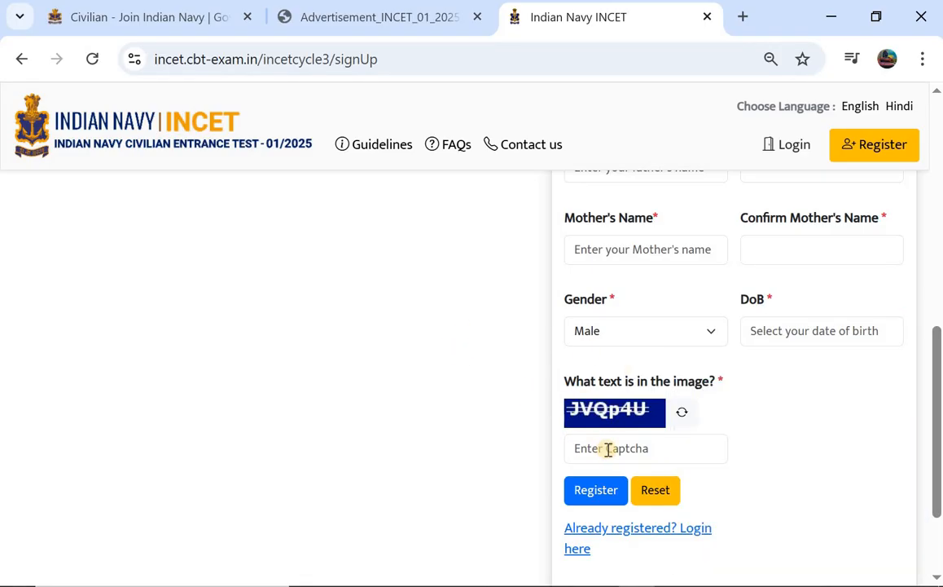
click(593, 494)
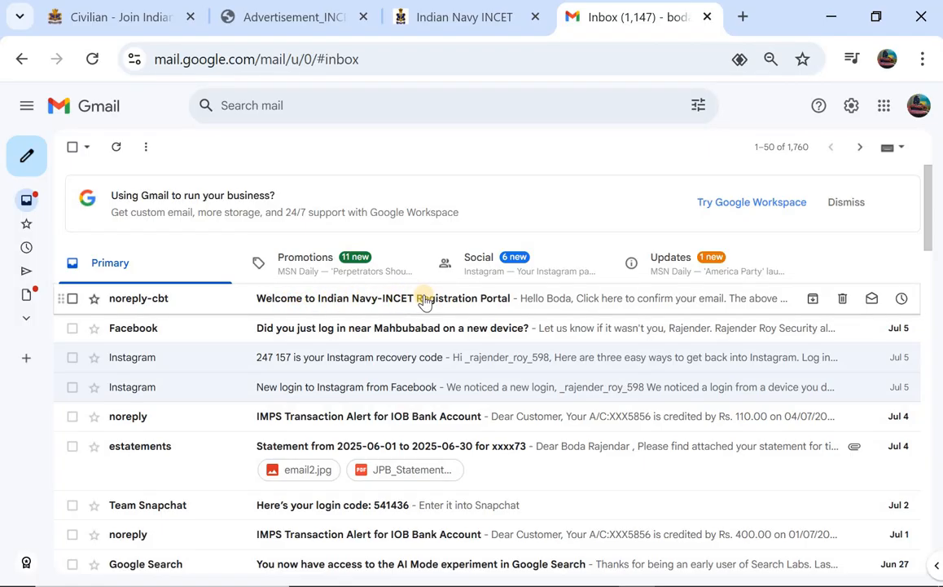
Open the noreply-cbt welcome email and follow its e-mail confirmation link.
click(490, 299)
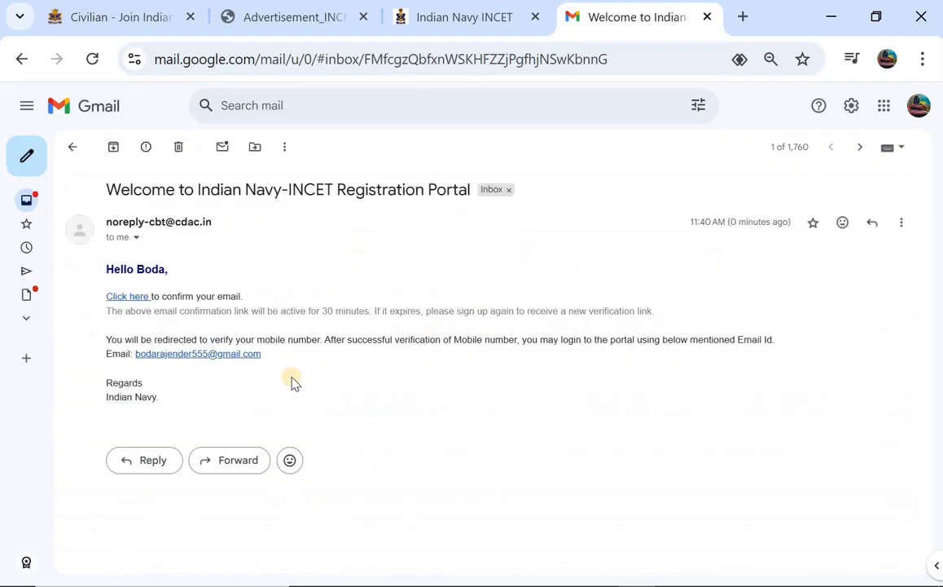
click(124, 299)
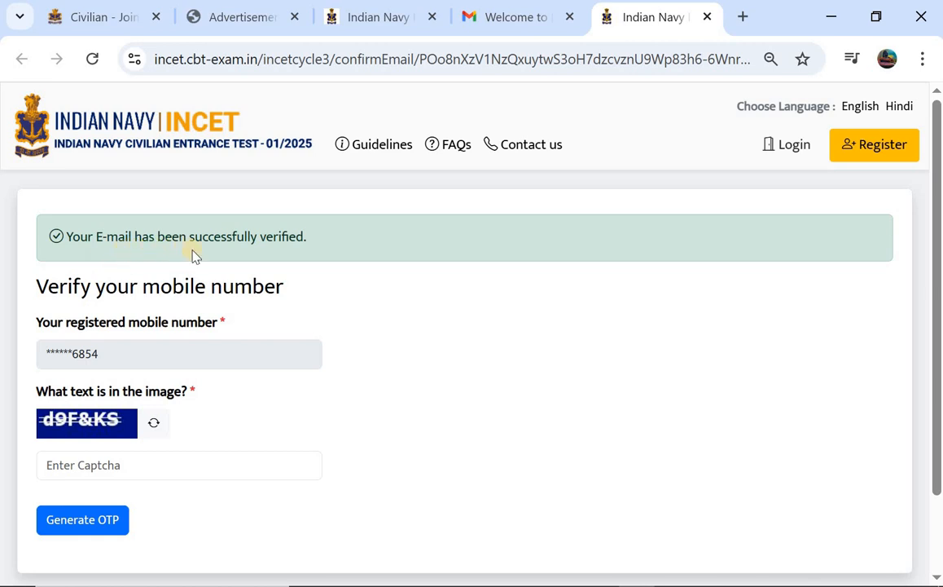
Enter the image captcha, generate an OTP to the registered mobile, and acknowledge the alert.
scroll(194, 256, down, 1)
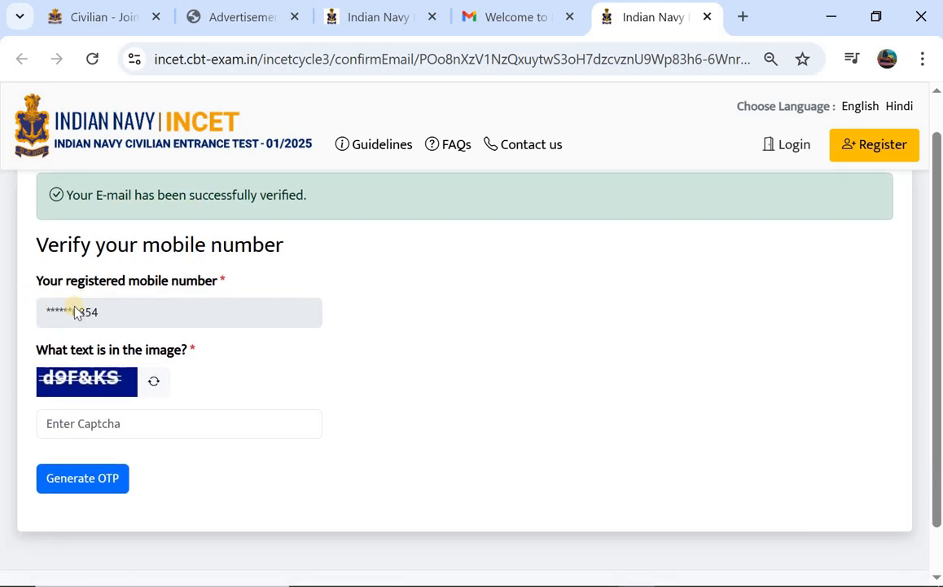
click(82, 425)
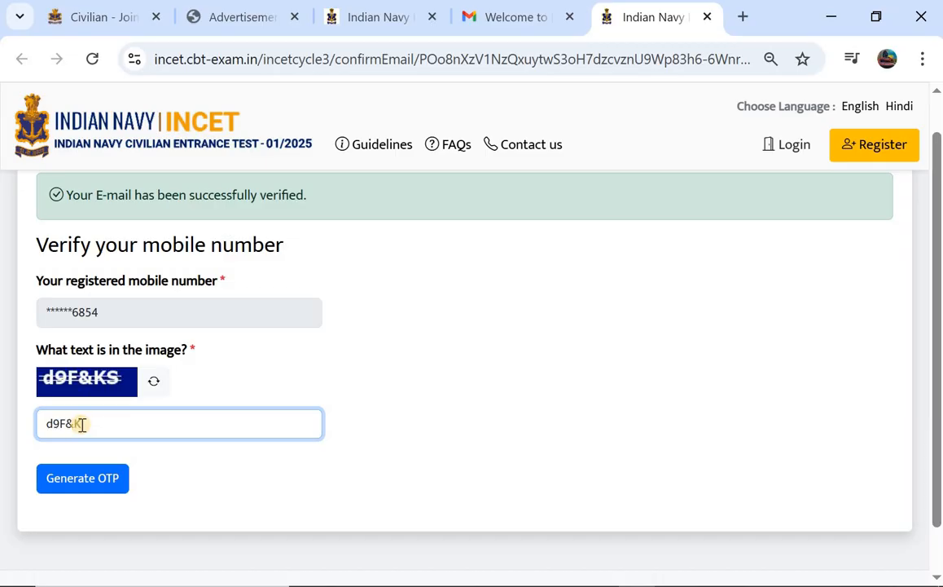
click(70, 477)
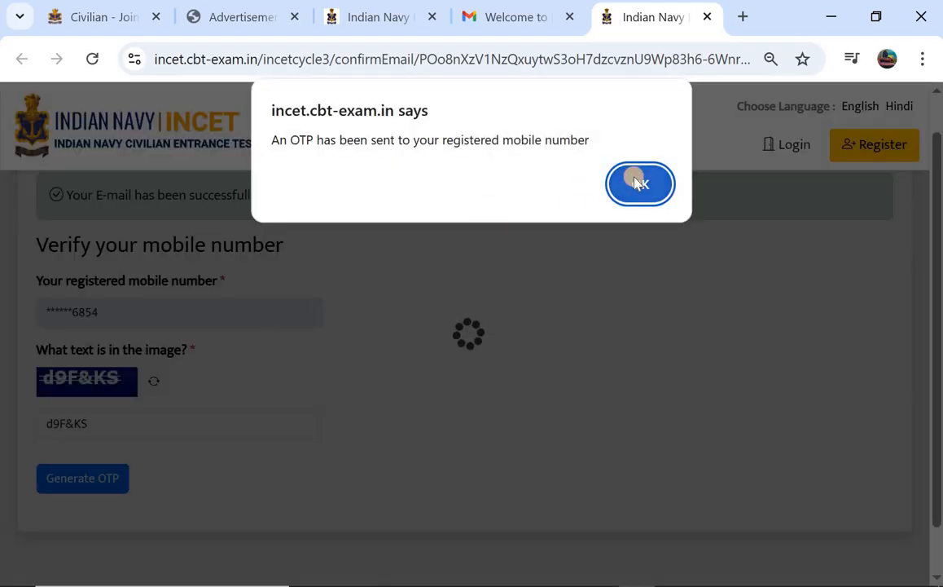
click(639, 185)
scroll(310, 329, down, 1)
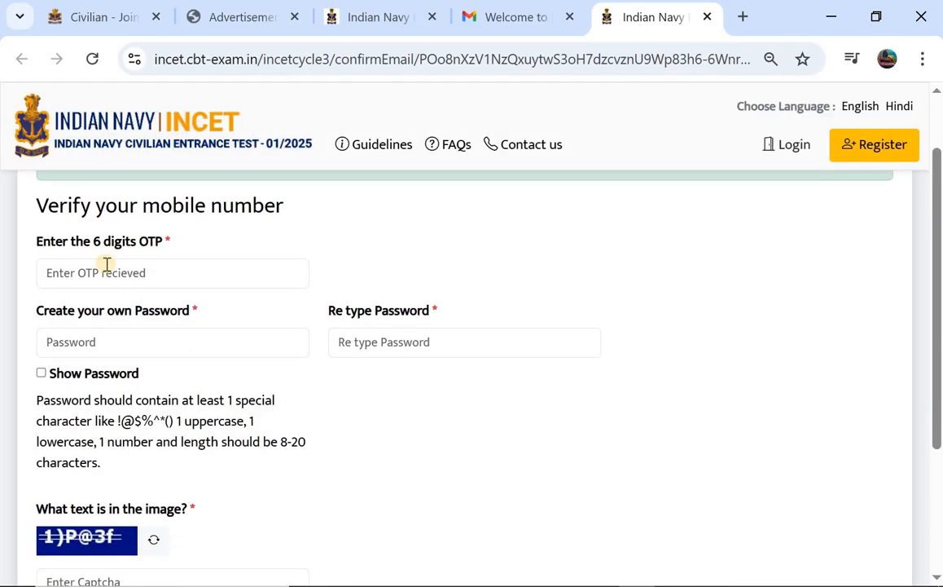
Type the new account password with Show Password ticked, then move to the confirm field.
scroll(48, 315, down, 1)
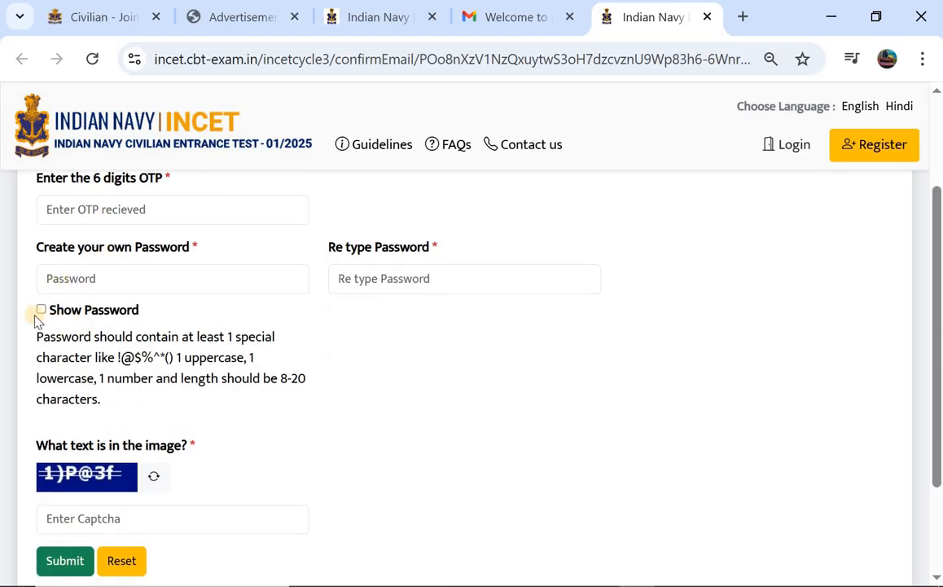
click(104, 279)
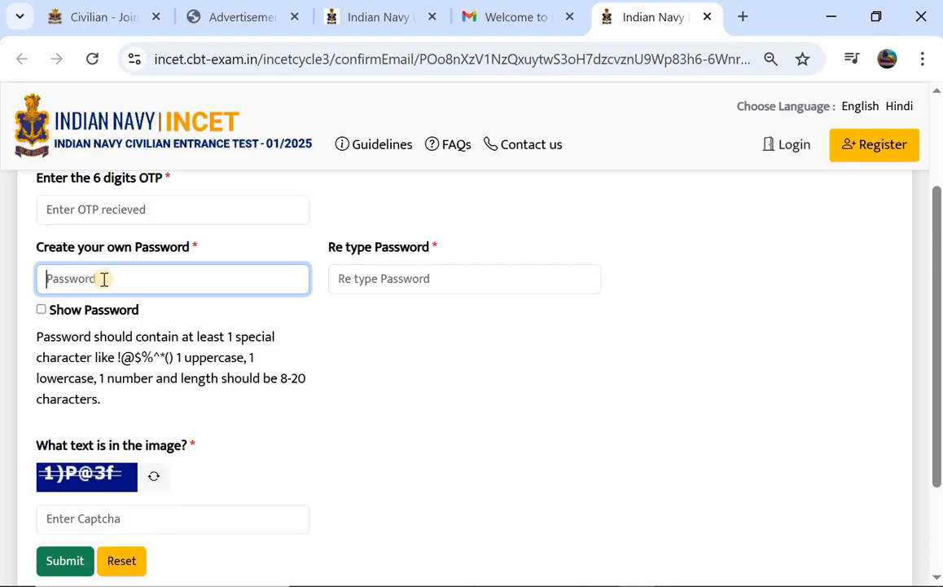
text(A)
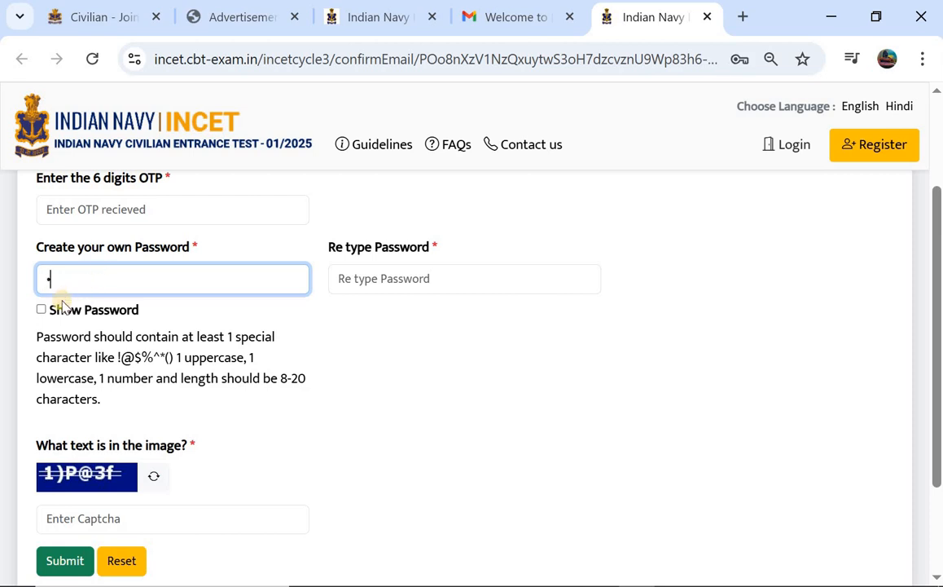
click(40, 310)
click(72, 281)
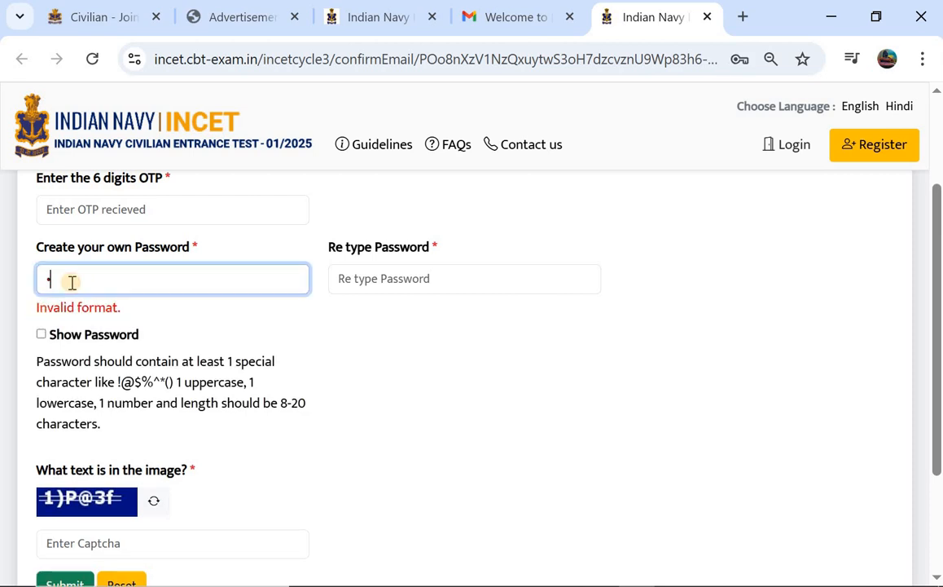
click(43, 335)
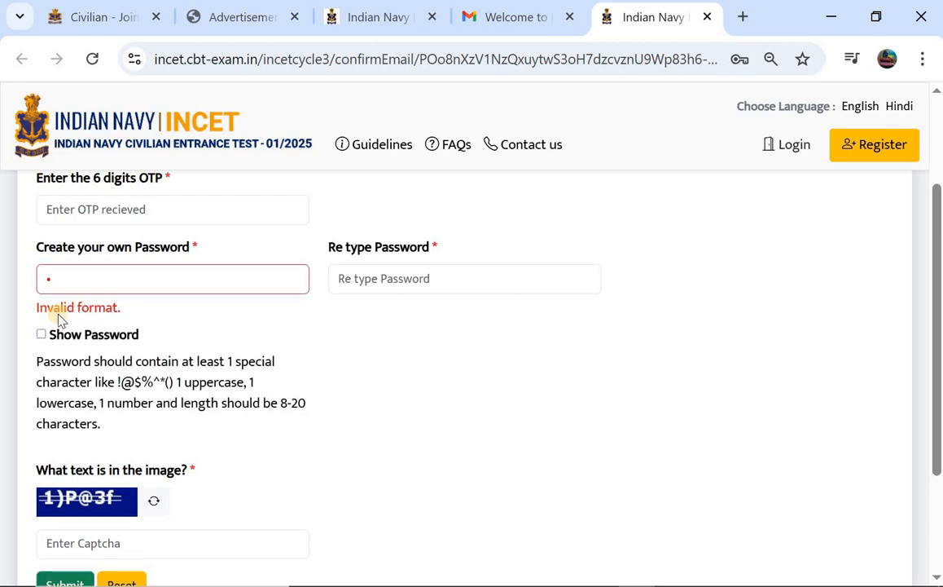
click(84, 279)
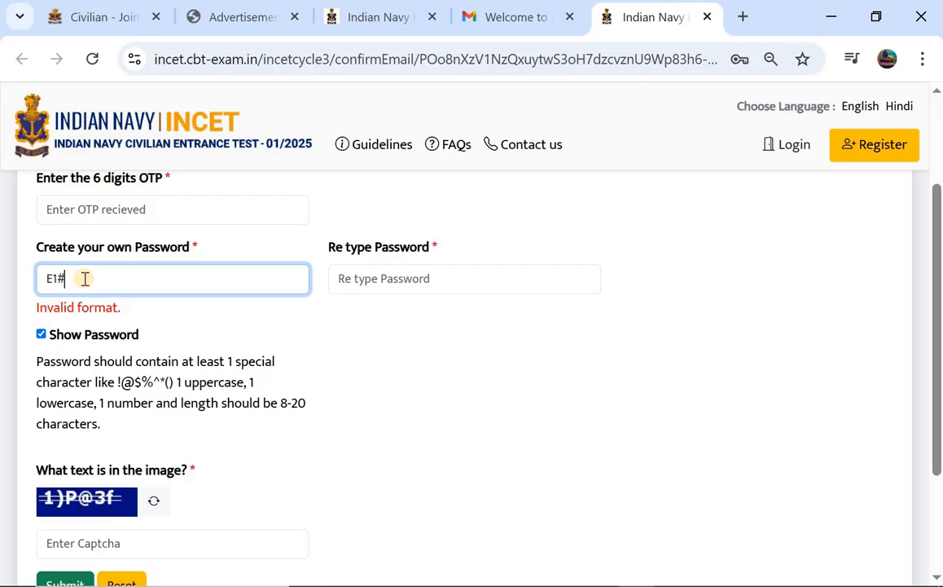
click(364, 273)
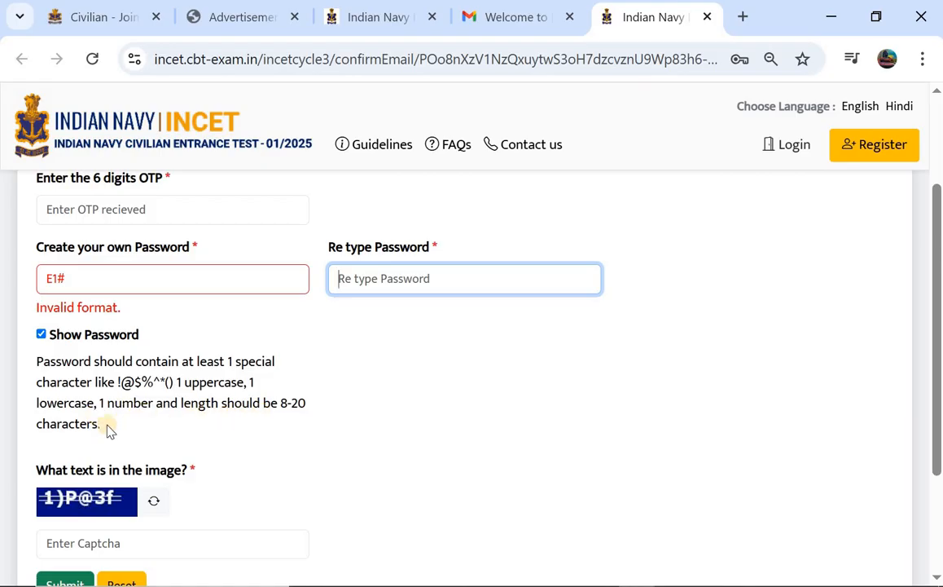
Submit the new password and acknowledge the password-updated success alert.
scroll(349, 306, down, 1)
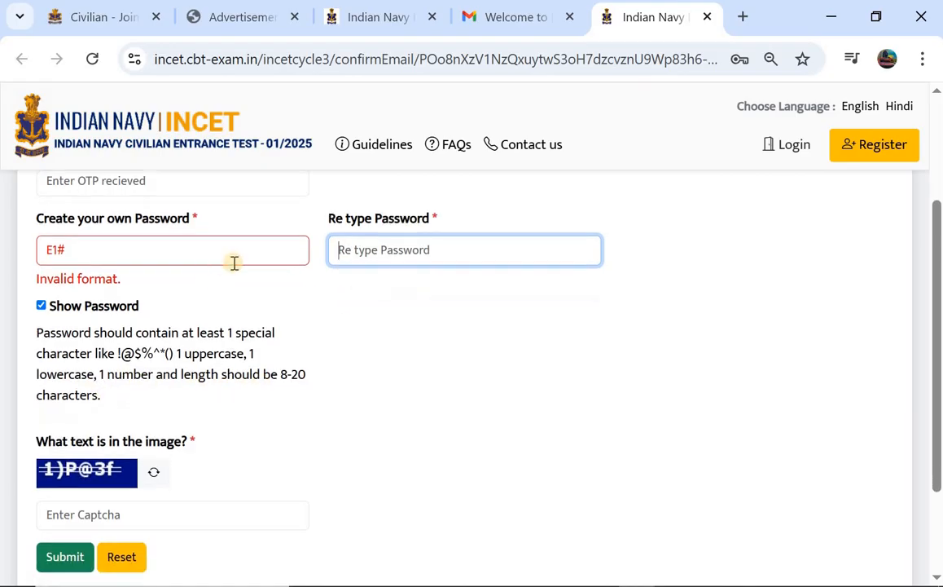
scroll(234, 263, down, 2)
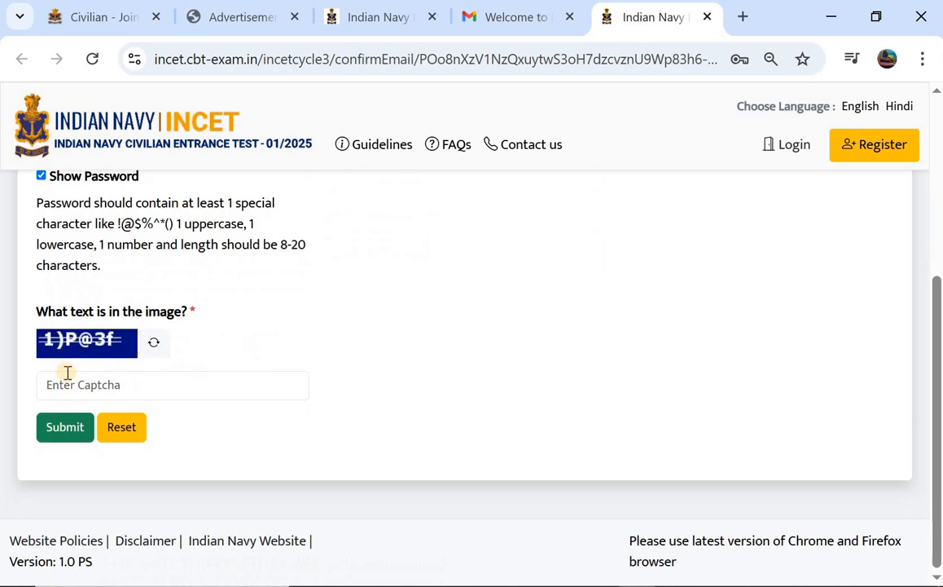
click(62, 429)
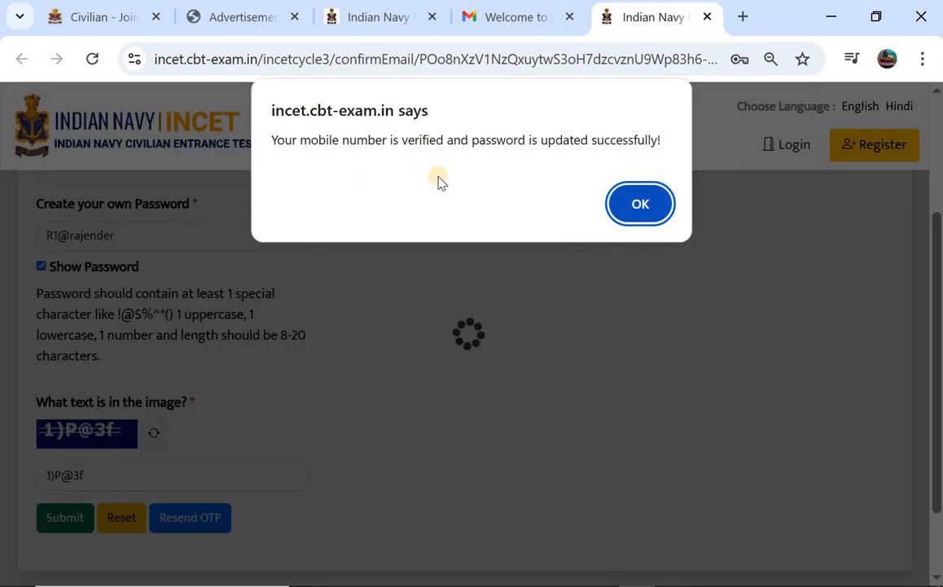
click(636, 203)
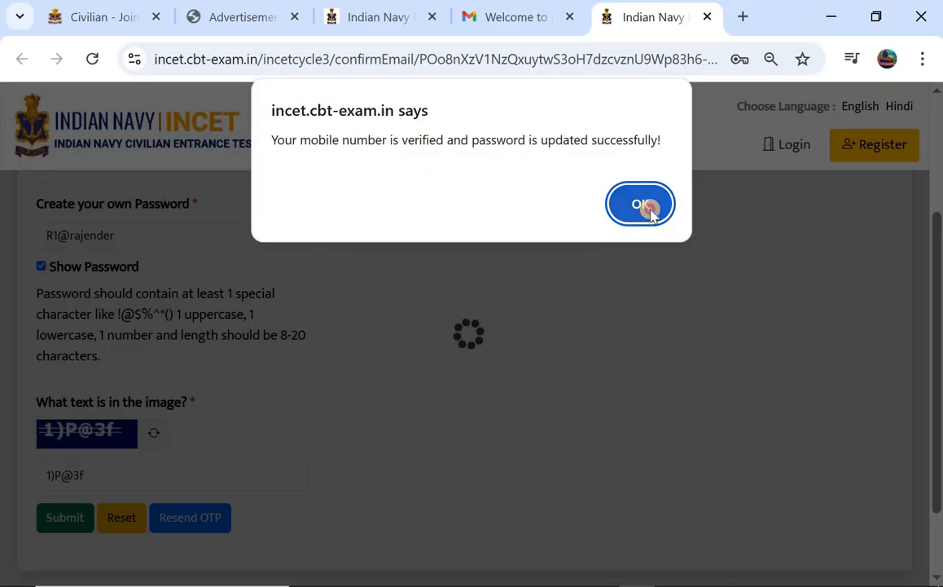
Log in with the registered e-mail/mobile, password and captcha.
scroll(410, 263, down, 1)
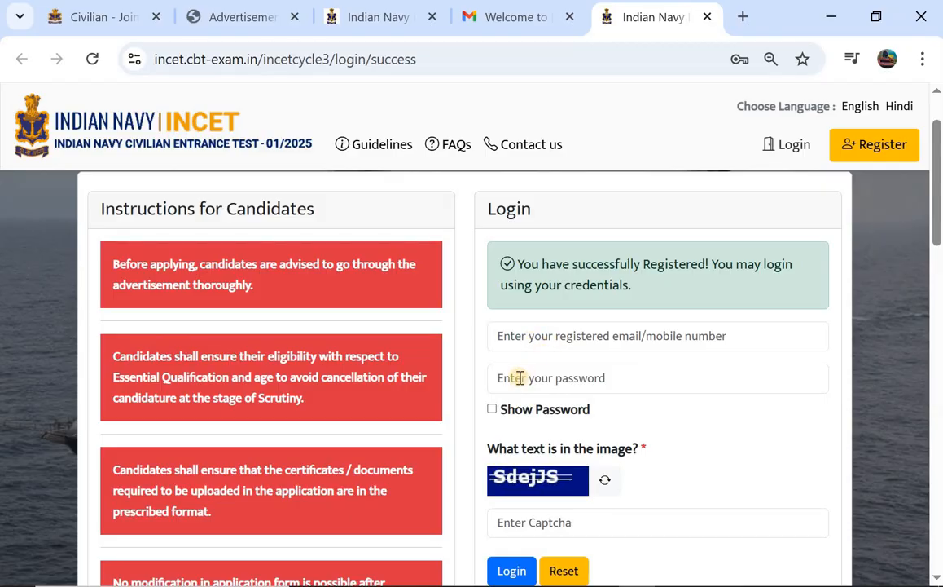
scroll(519, 378, down, 2)
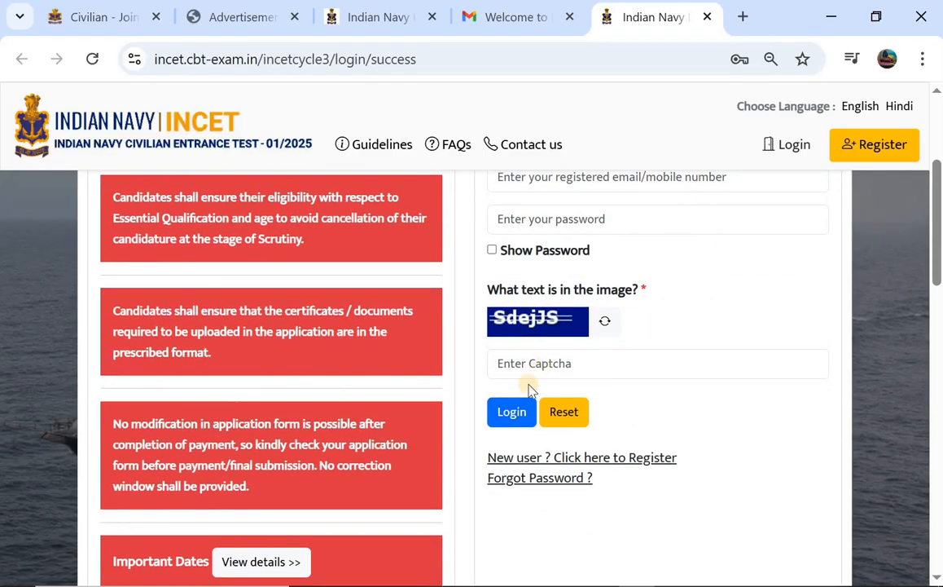
click(509, 414)
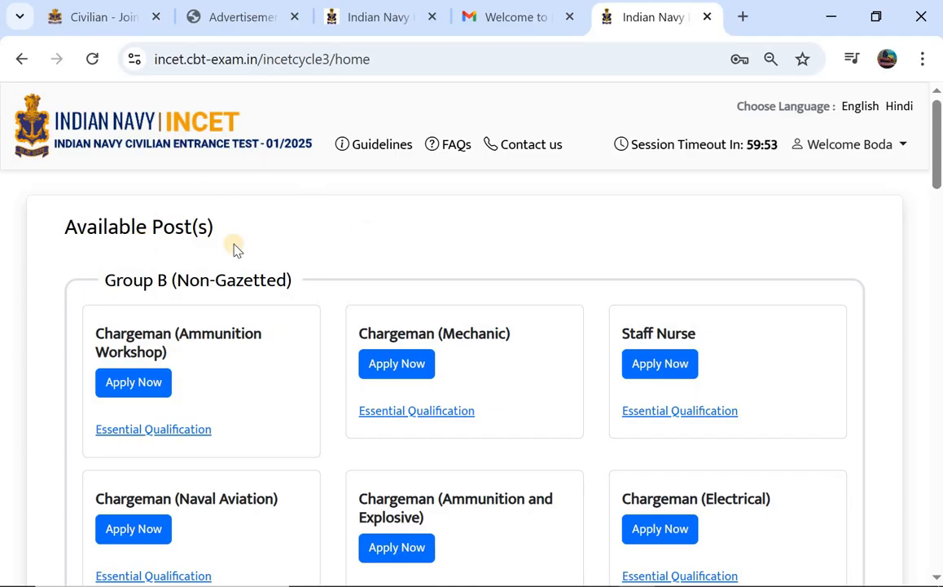
Browse the job cards and view the Chargeman (Ammunition Workshop) qualification requirements.
scroll(233, 249, down, 1)
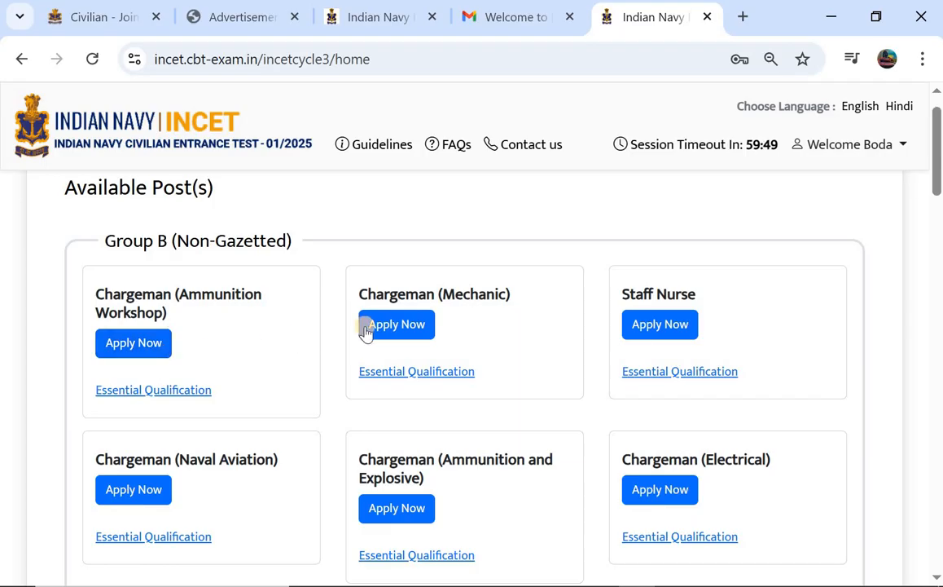
scroll(633, 325, down, 2)
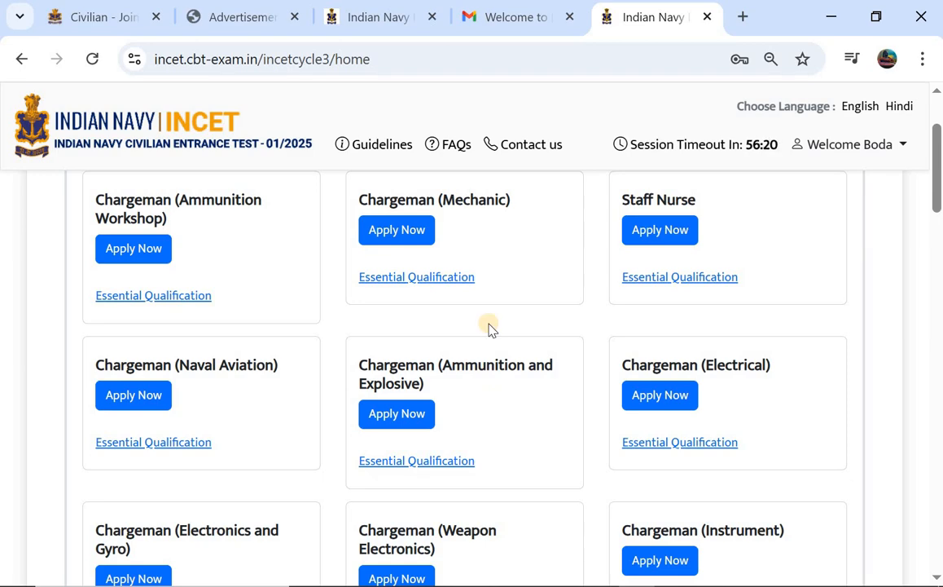
scroll(489, 329, down, 4)
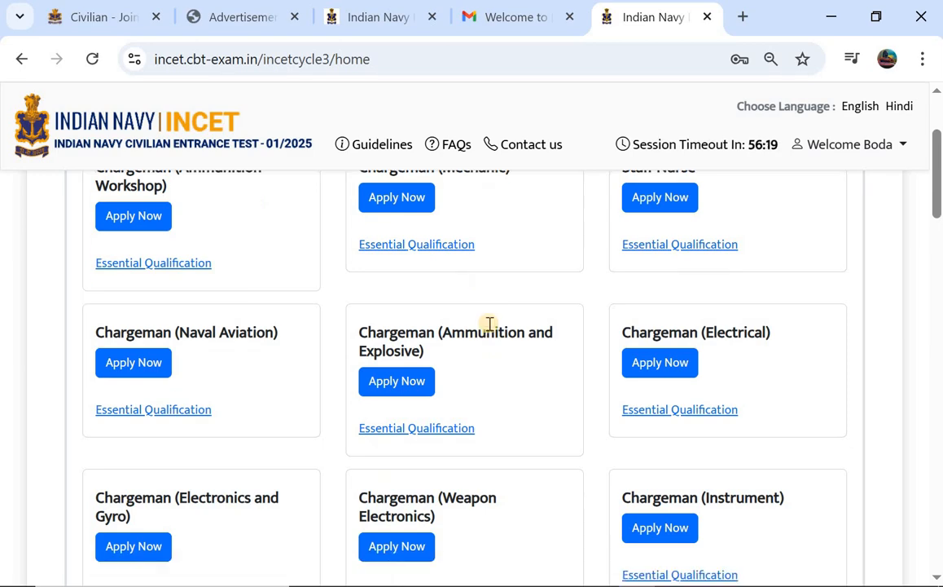
scroll(489, 328, down, 5)
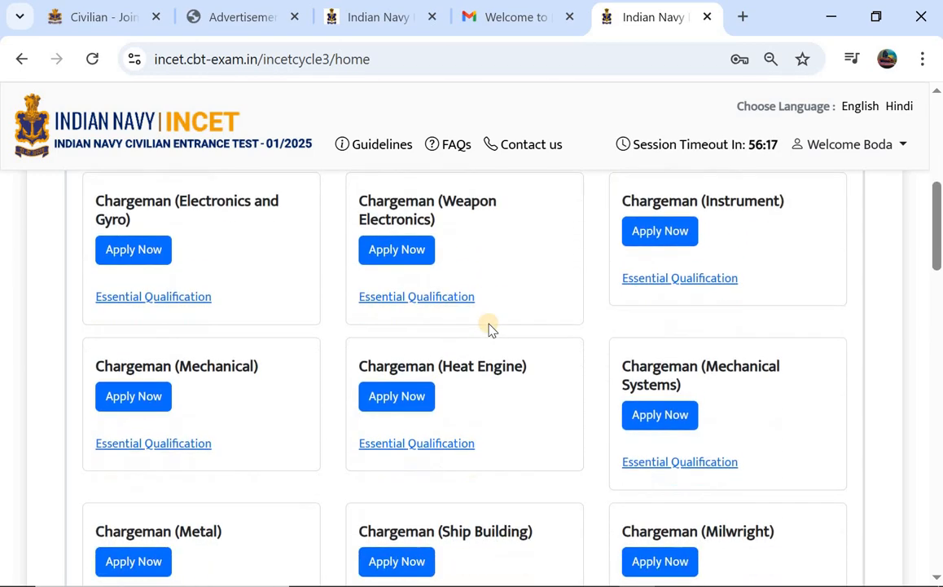
scroll(489, 328, down, 5)
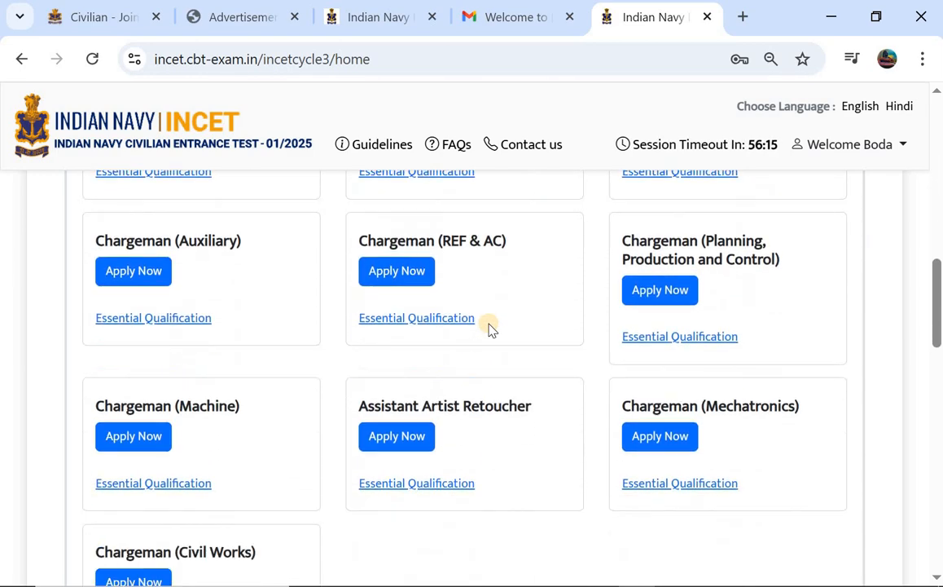
scroll(179, 348, down, 2)
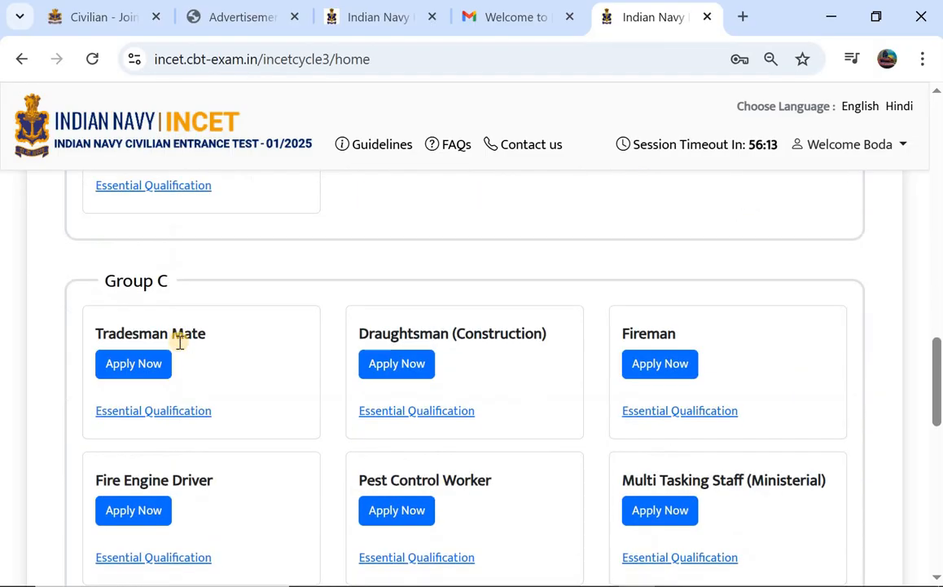
scroll(180, 348, up, 12)
scroll(179, 342, up, 5)
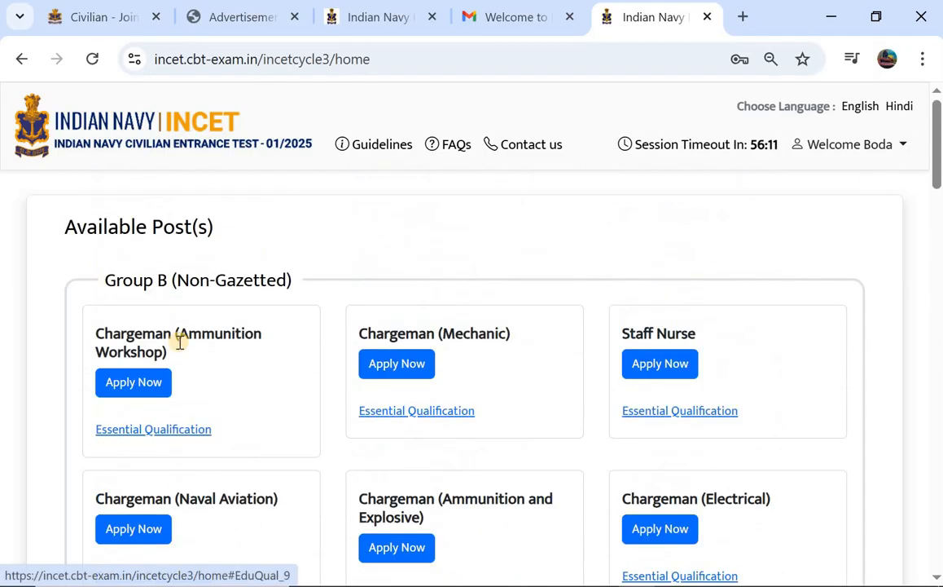
scroll(181, 348, down, 2)
scroll(350, 320, down, 1)
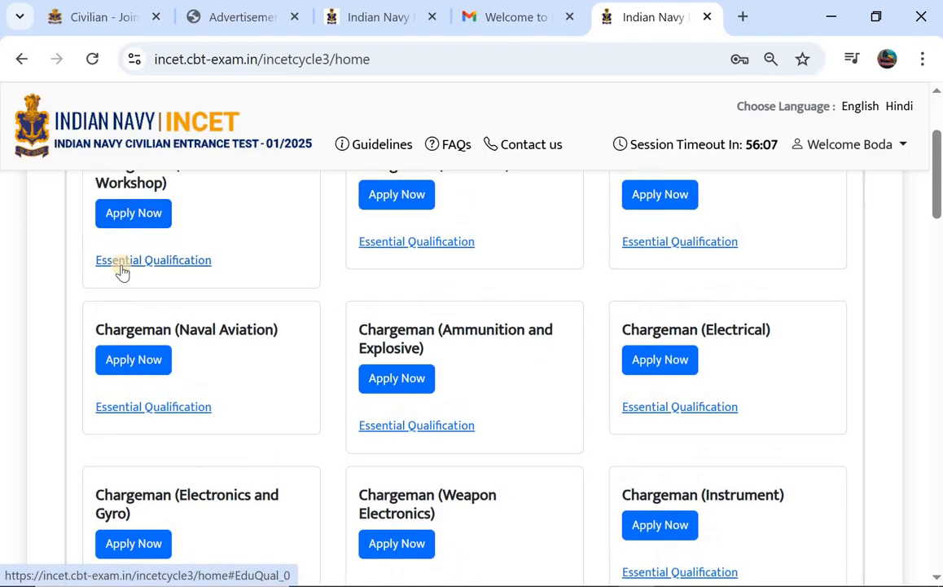
click(131, 261)
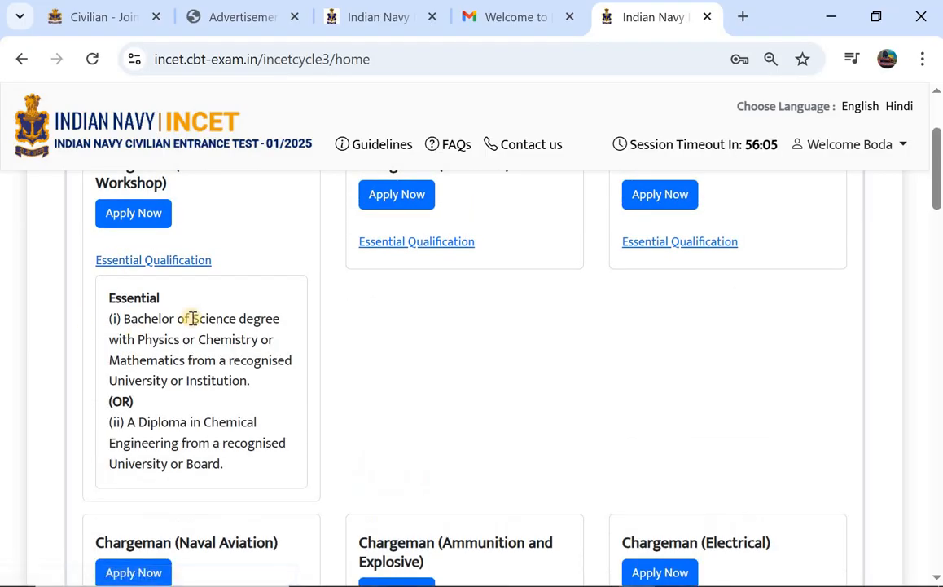
click(150, 261)
View the Tradesman Mate and Fireman qualification requirements.
scroll(165, 312, down, 10)
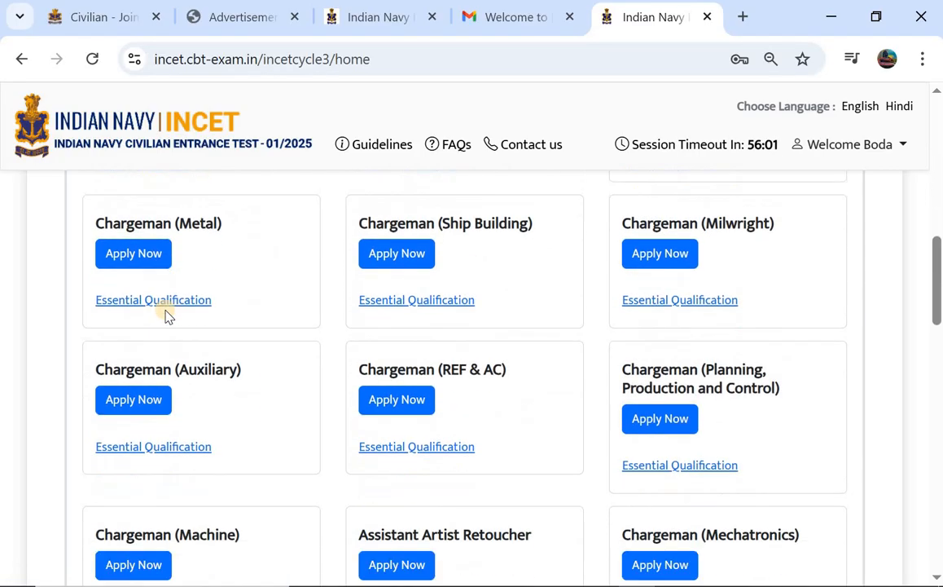
scroll(164, 312, down, 5)
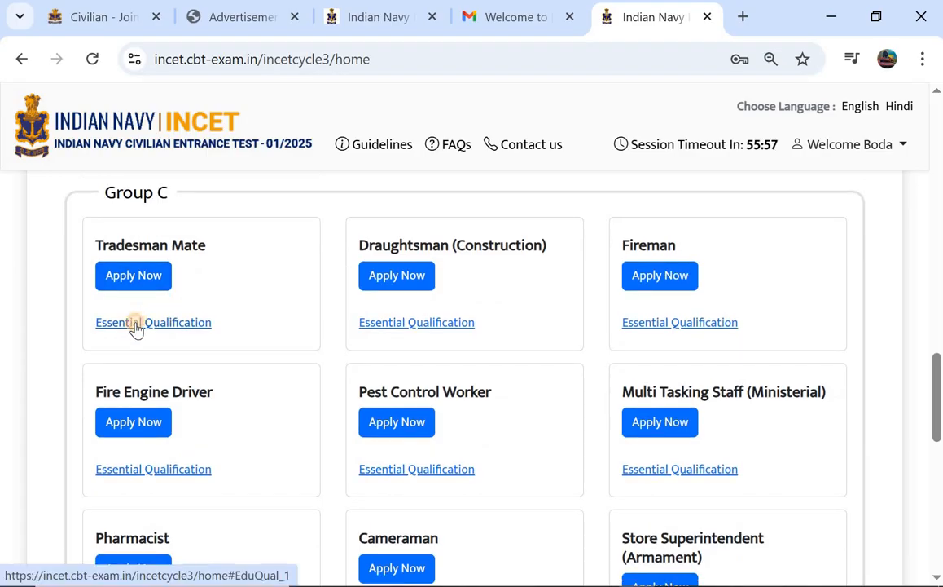
click(136, 326)
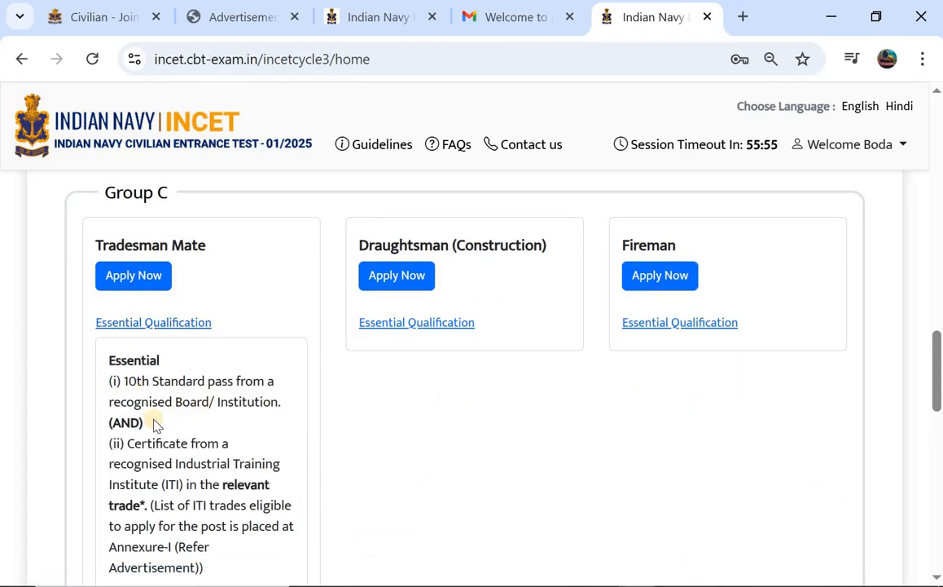
scroll(122, 424, down, 1)
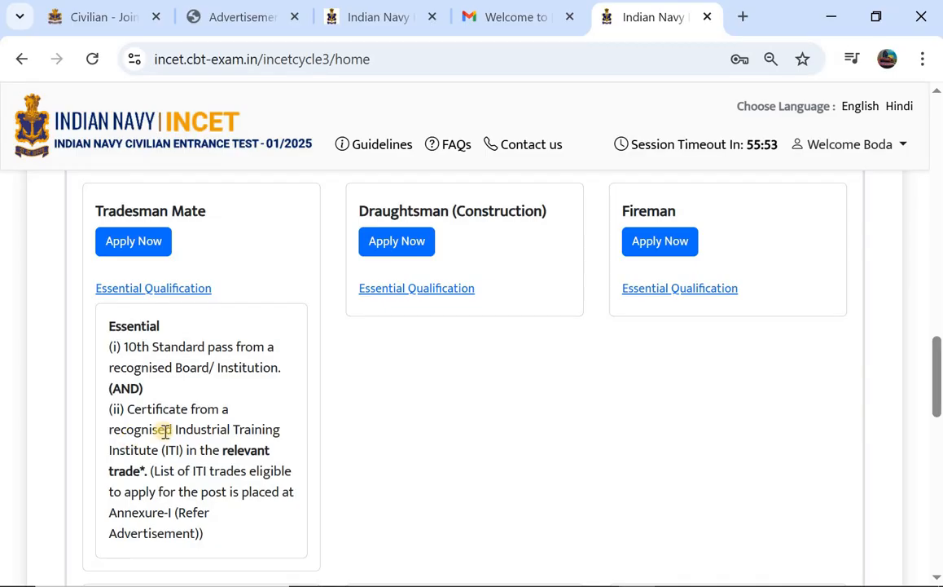
click(154, 293)
click(648, 290)
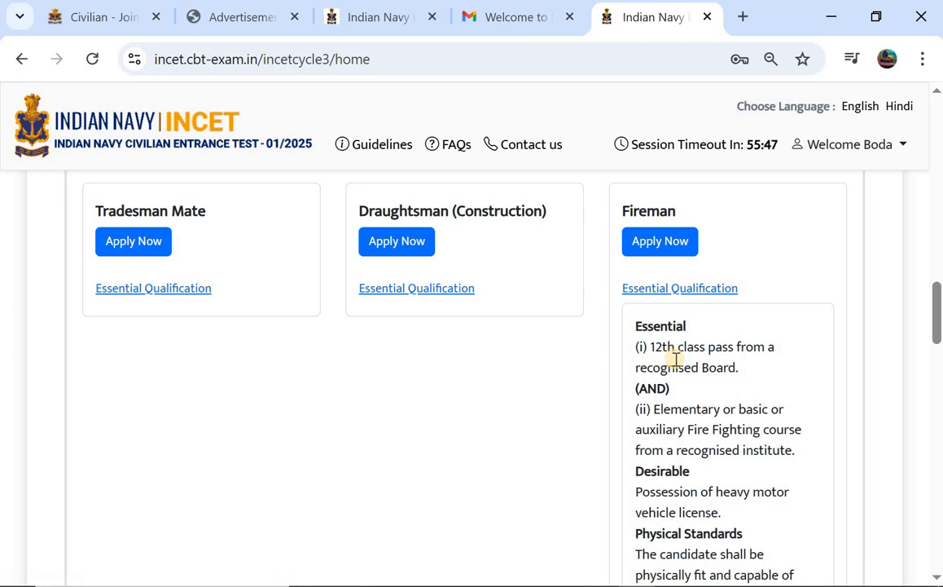
scroll(651, 379, down, 1)
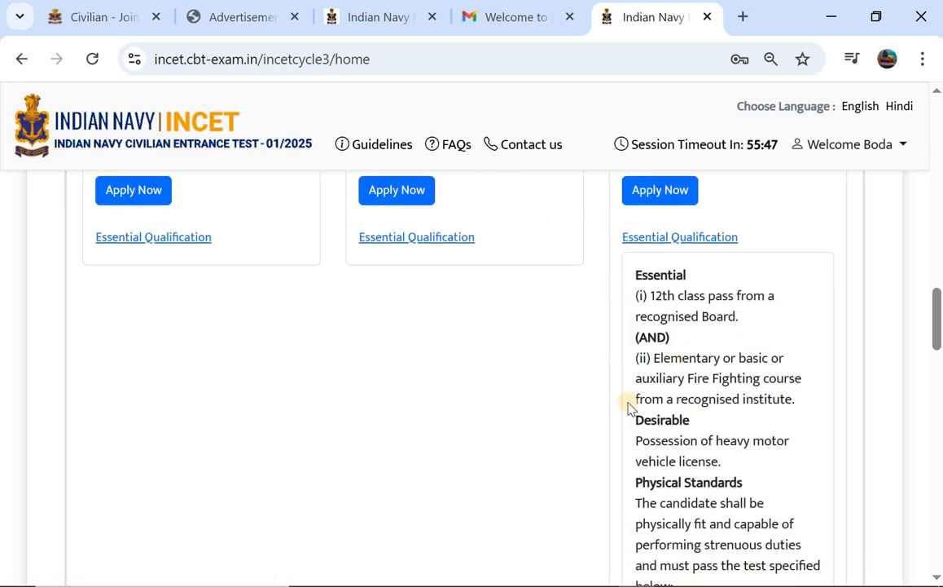
click(671, 241)
scroll(401, 263, down, 1)
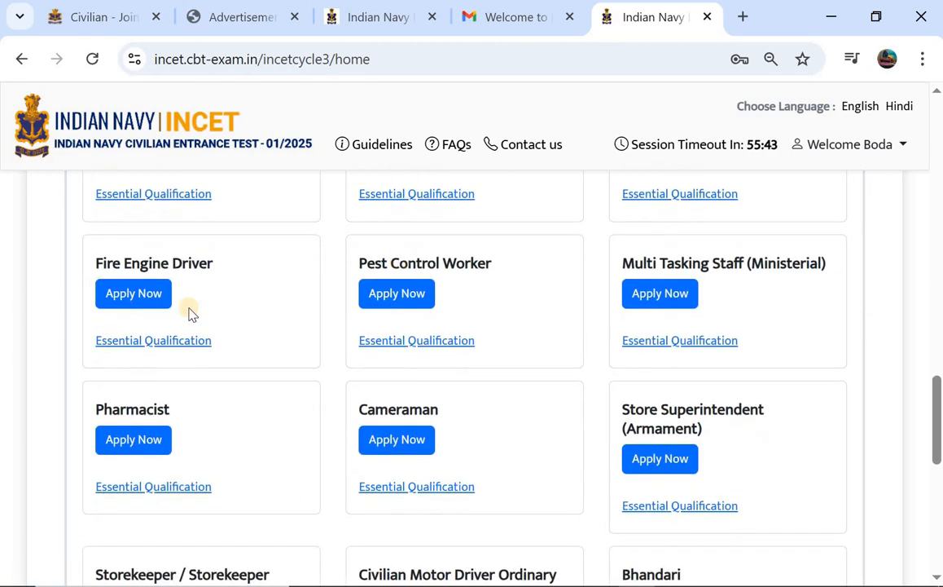
Expand the Multi Tasking Staff (Ministerial) qualification requirements and scroll through the remaining posts.
click(657, 342)
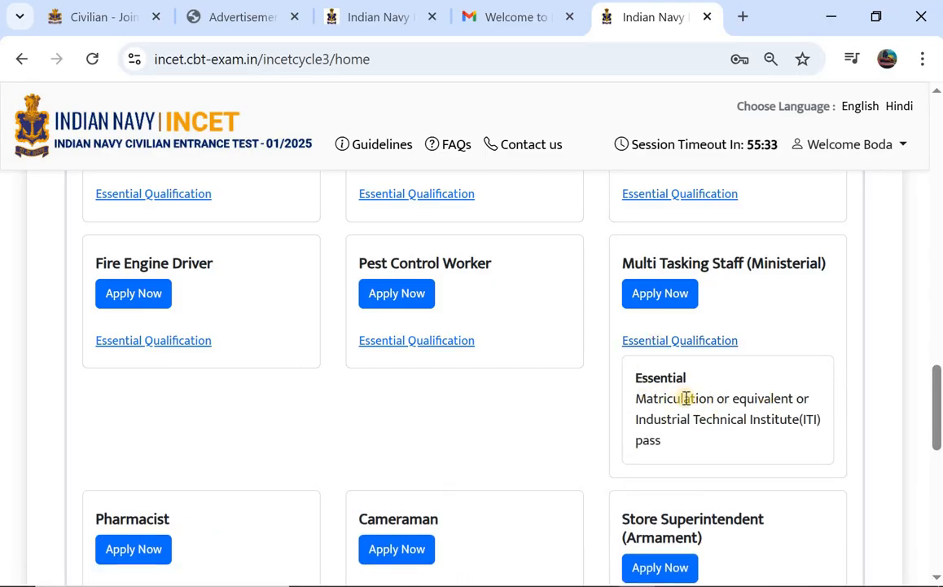
scroll(666, 380, down, 3)
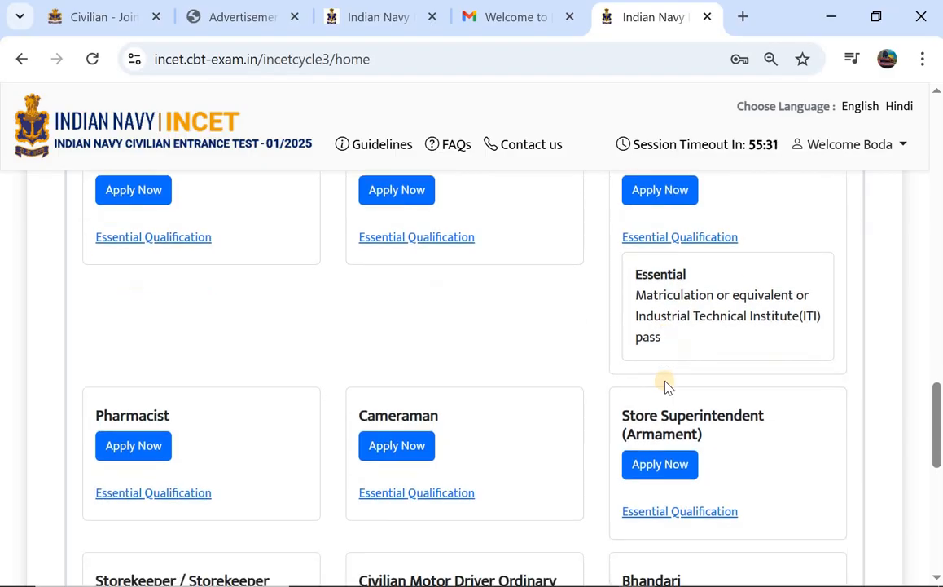
scroll(295, 421, down, 1)
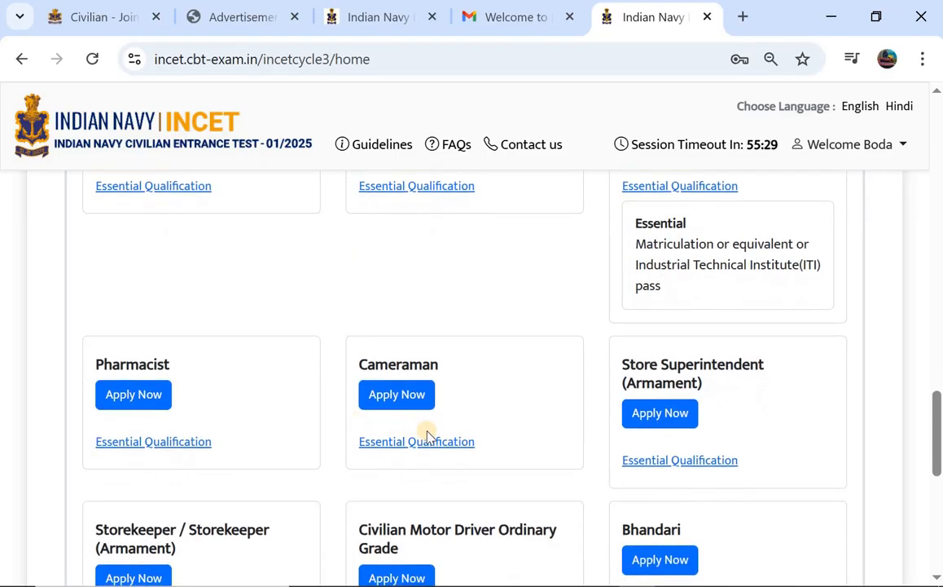
scroll(619, 411, down, 1)
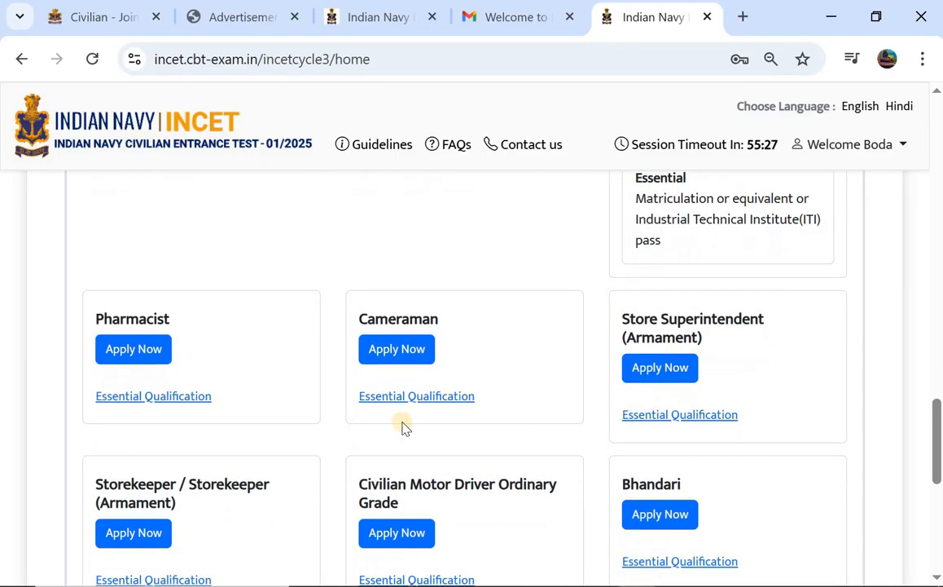
scroll(339, 436, down, 1)
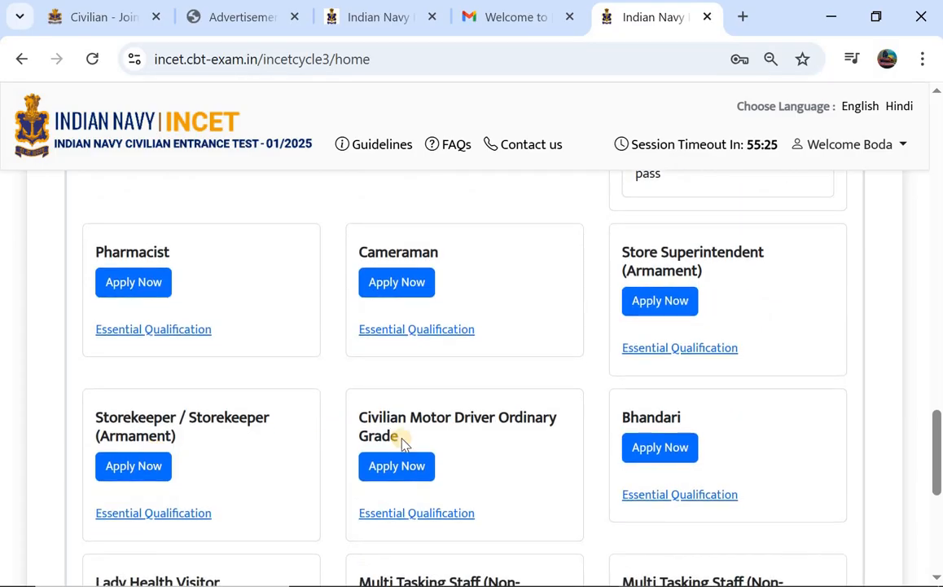
scroll(402, 443, down, 1)
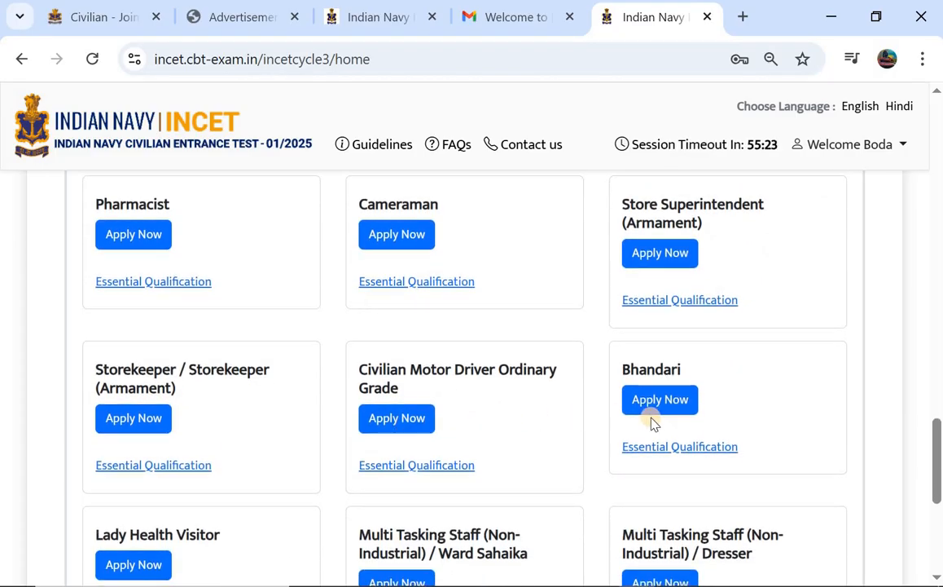
scroll(441, 463, down, 2)
scroll(240, 443, down, 3)
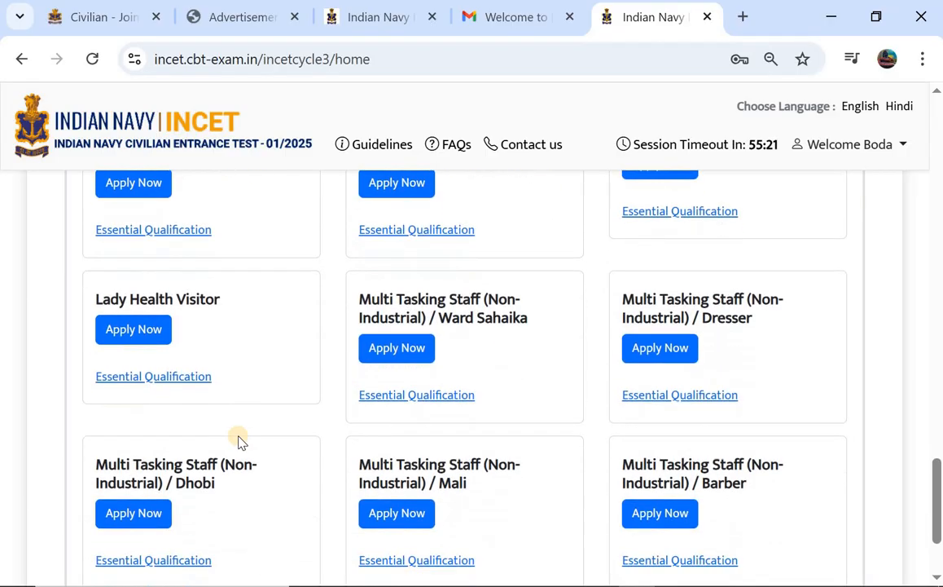
scroll(429, 397, down, 1)
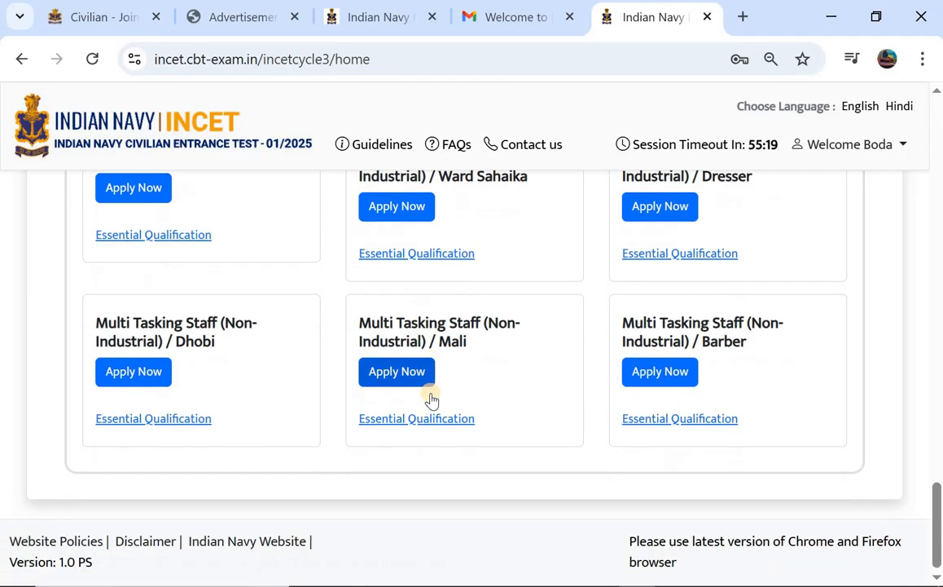
scroll(479, 327, up, 1)
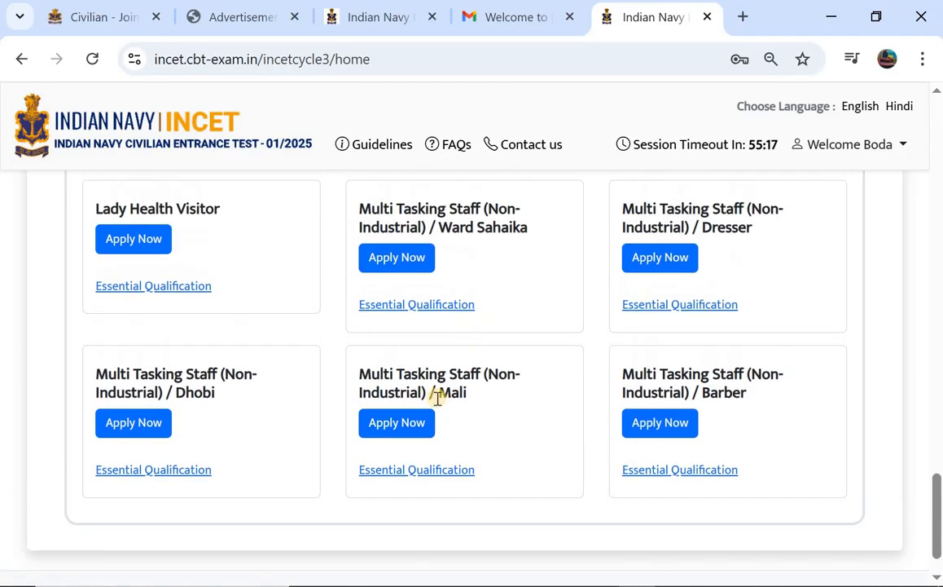
Check the Mali essential qualification, then Apply Now for Multi Tasking Staff (Ministerial).
click(403, 471)
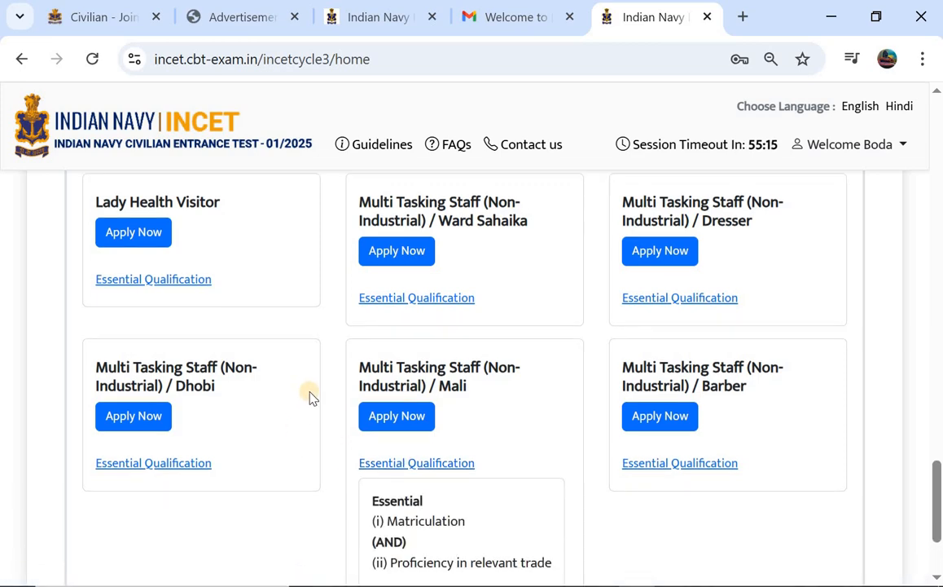
scroll(310, 396, down, 2)
scroll(492, 279, up, 7)
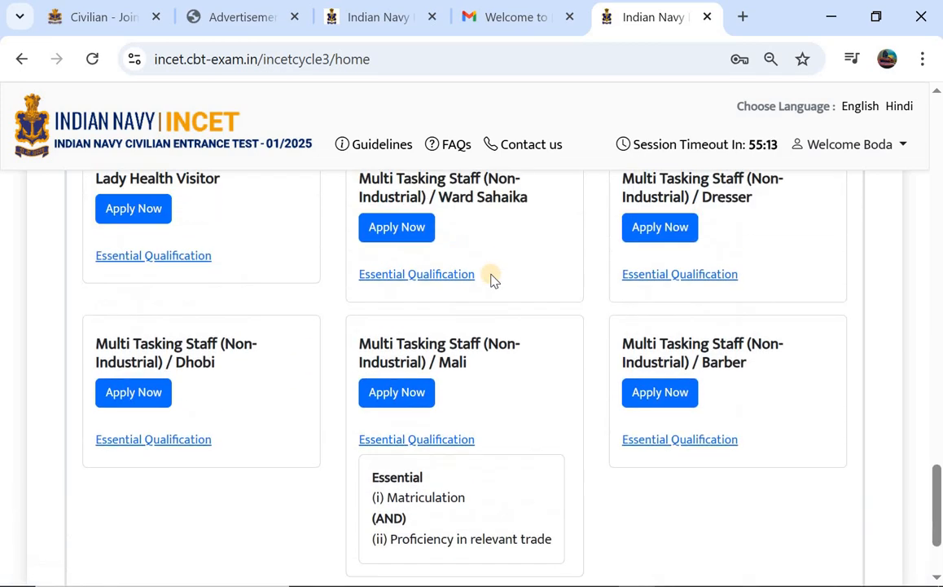
scroll(491, 279, down, 7)
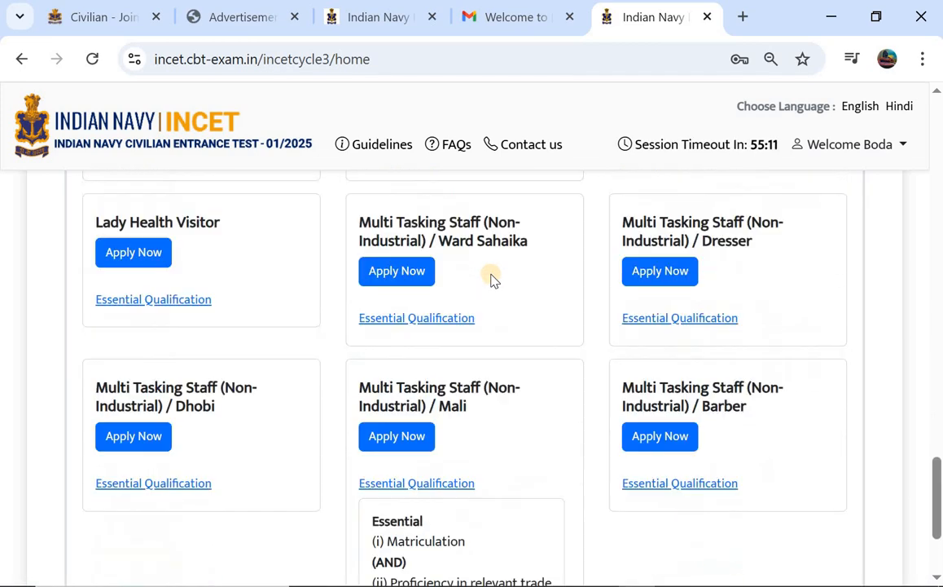
click(382, 259)
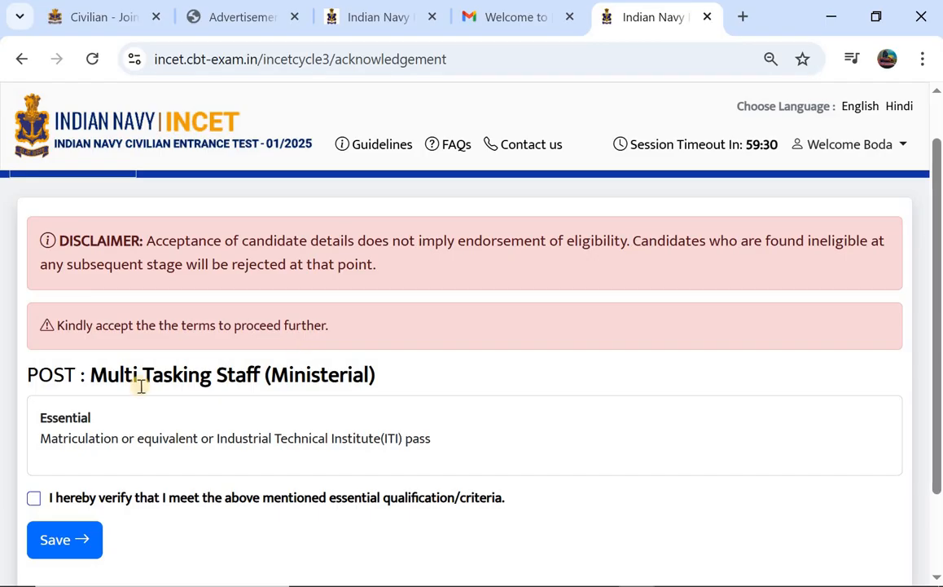
Tick the 'I hereby verify' qualification declaration, save it, and confirm continuing.
scroll(82, 437, down, 2)
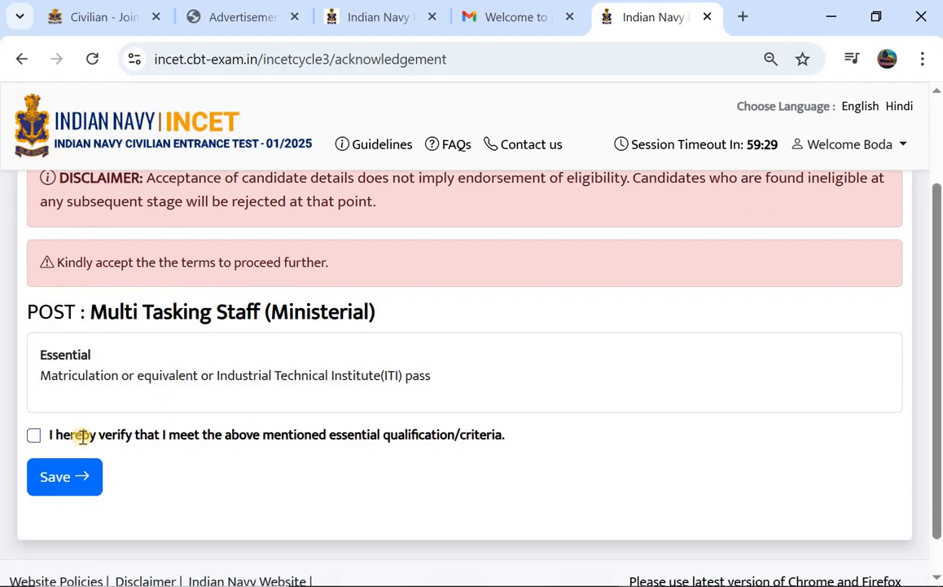
click(34, 438)
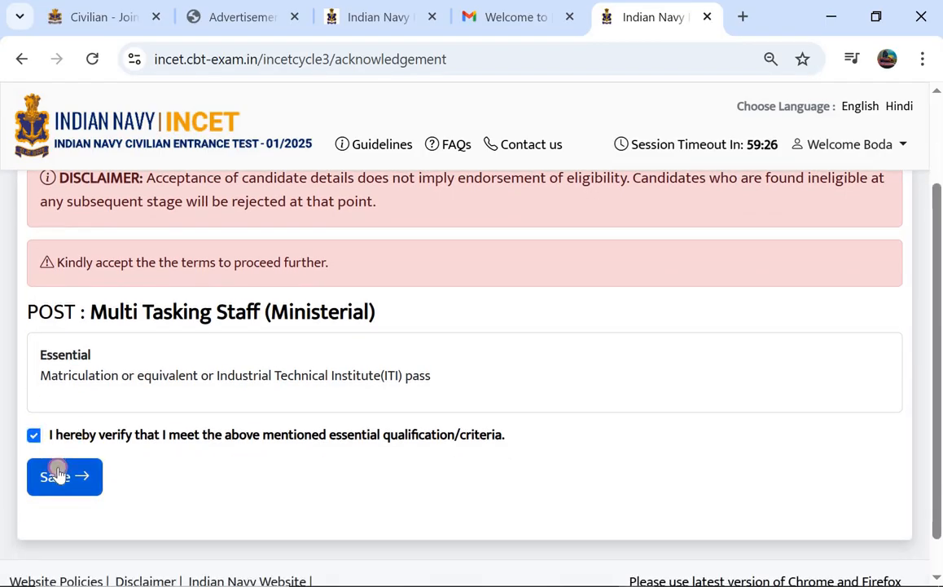
click(57, 473)
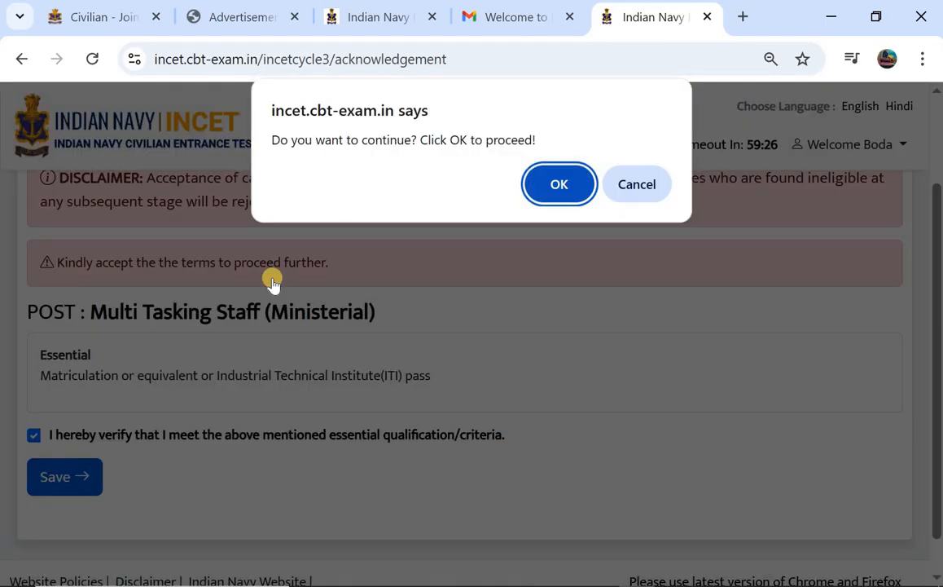
click(552, 188)
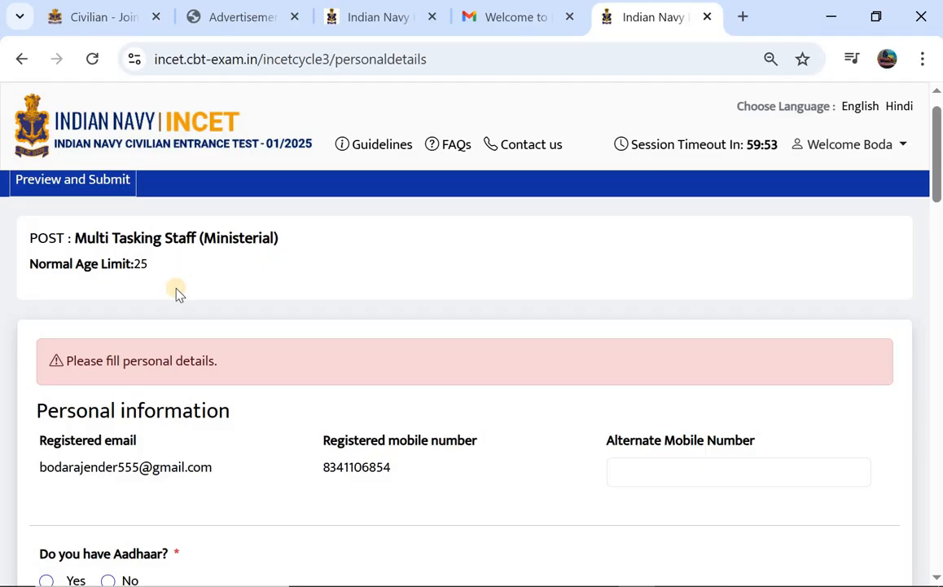
Check the Multi Tasking Staff age limits on pages 18–19 of the advertisement PDF, then view the registration email.
click(224, 25)
scroll(326, 293, up, 2)
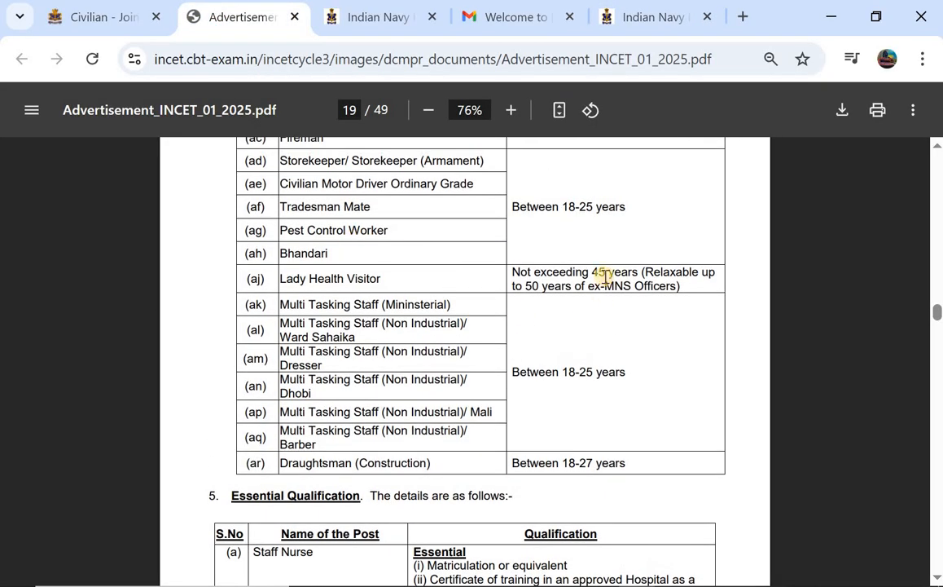
scroll(604, 277, up, 15)
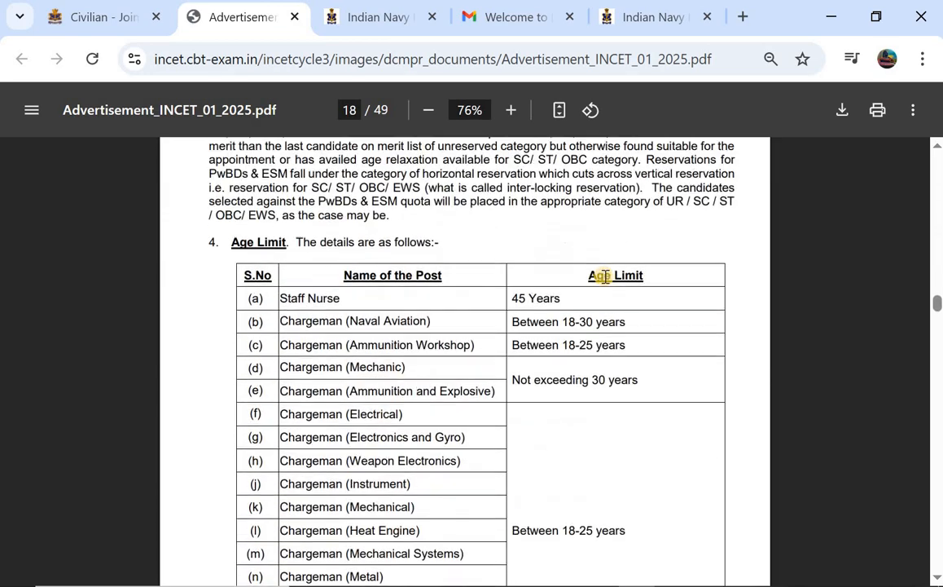
scroll(605, 277, down, 5)
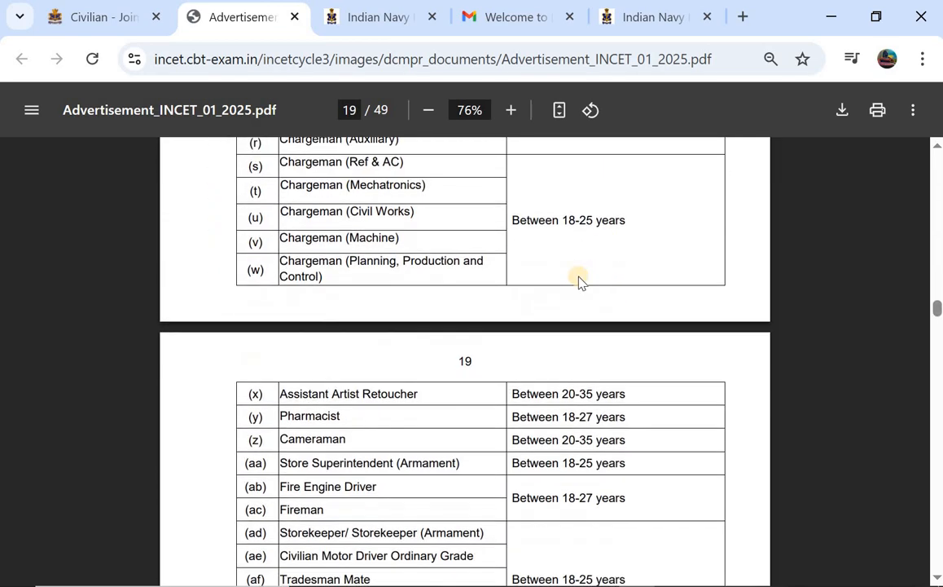
click(529, 18)
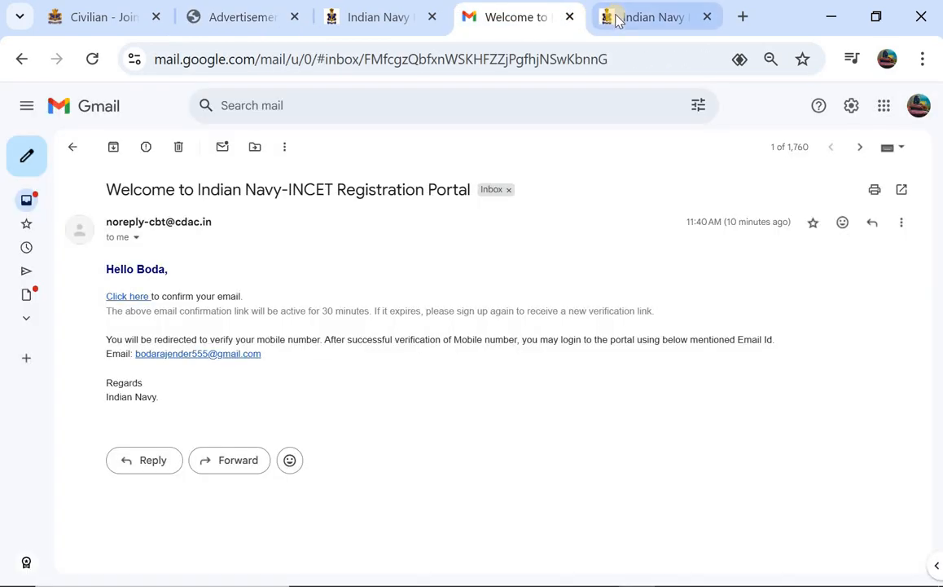
Back on the personal details form, state that the candidate has an Aadhaar.
click(615, 17)
scroll(273, 301, down, 4)
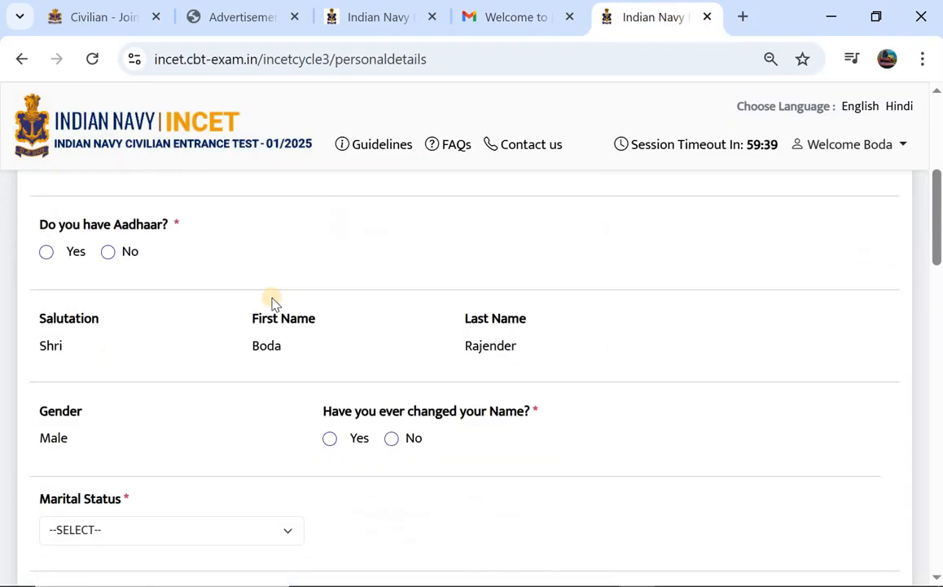
scroll(367, 277, up, 1)
scroll(318, 273, down, 1)
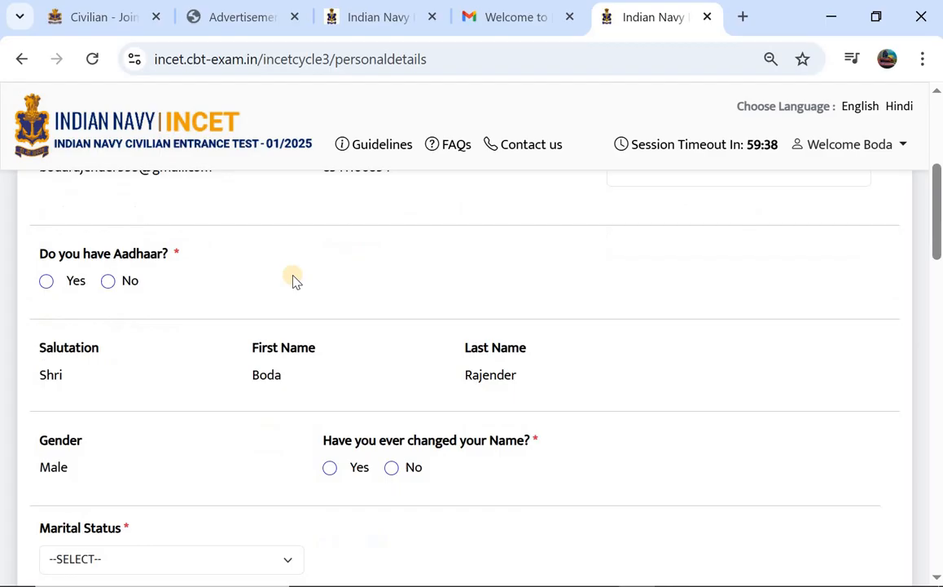
click(46, 271)
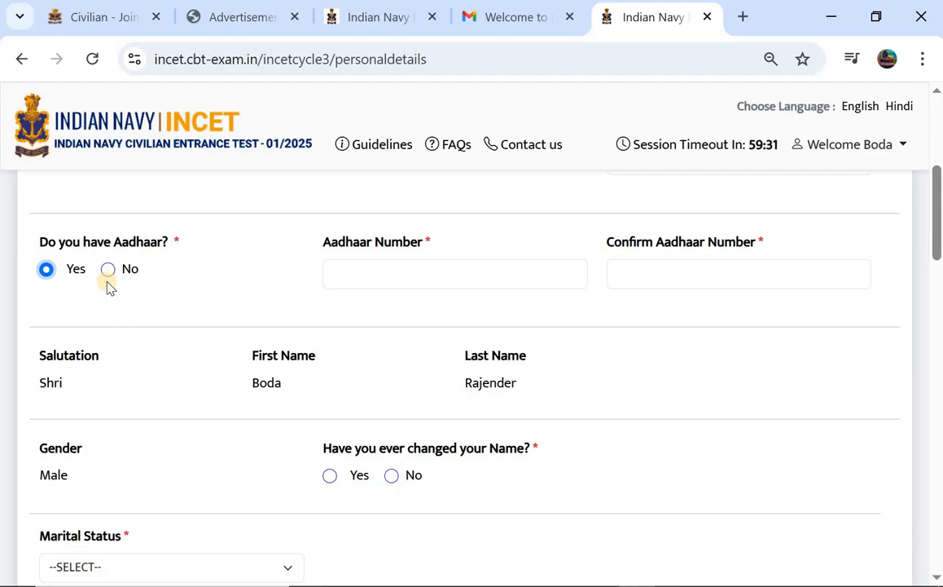
Answer No to the name-change question and set marital status to Unmarried.
scroll(108, 287, down, 1)
scroll(108, 287, down, 2)
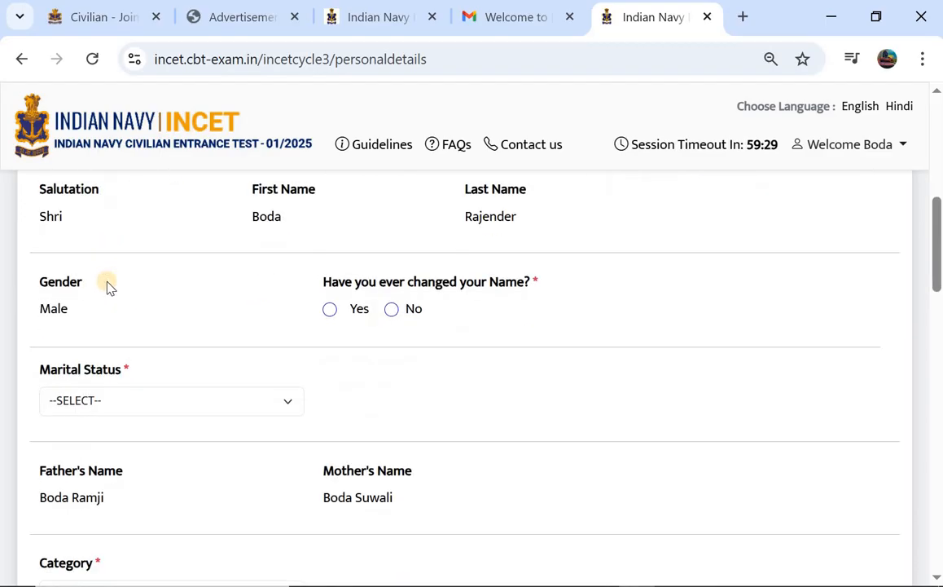
scroll(109, 286, down, 1)
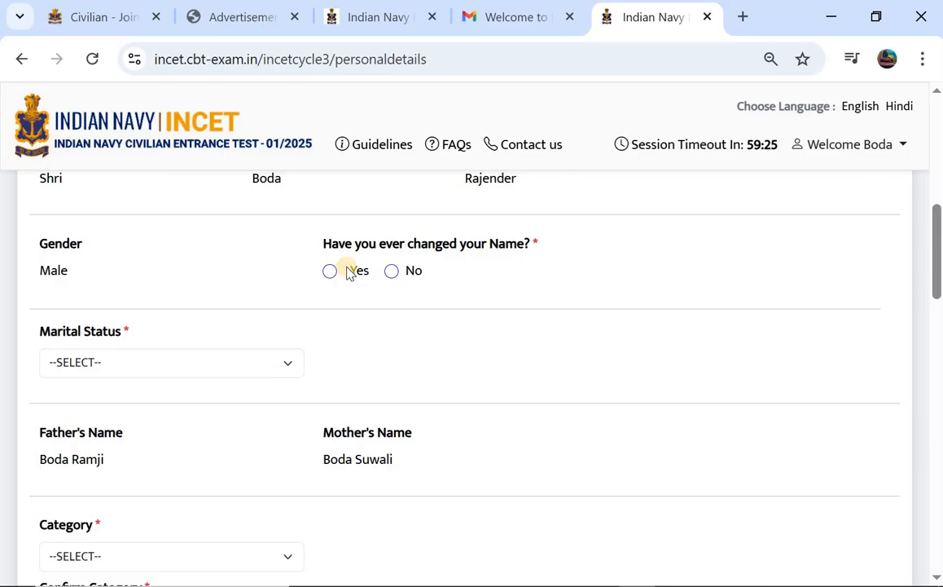
click(325, 271)
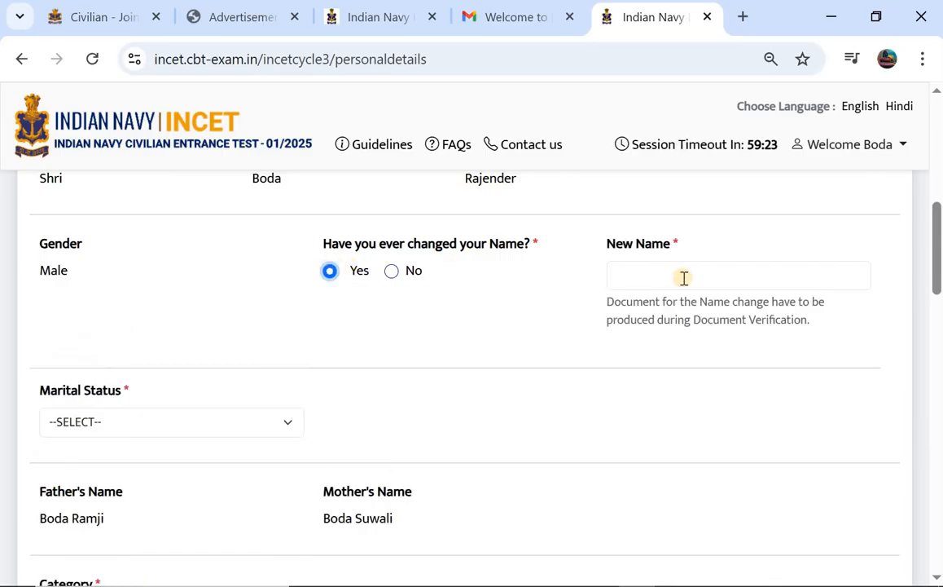
click(392, 273)
scroll(201, 325, down, 1)
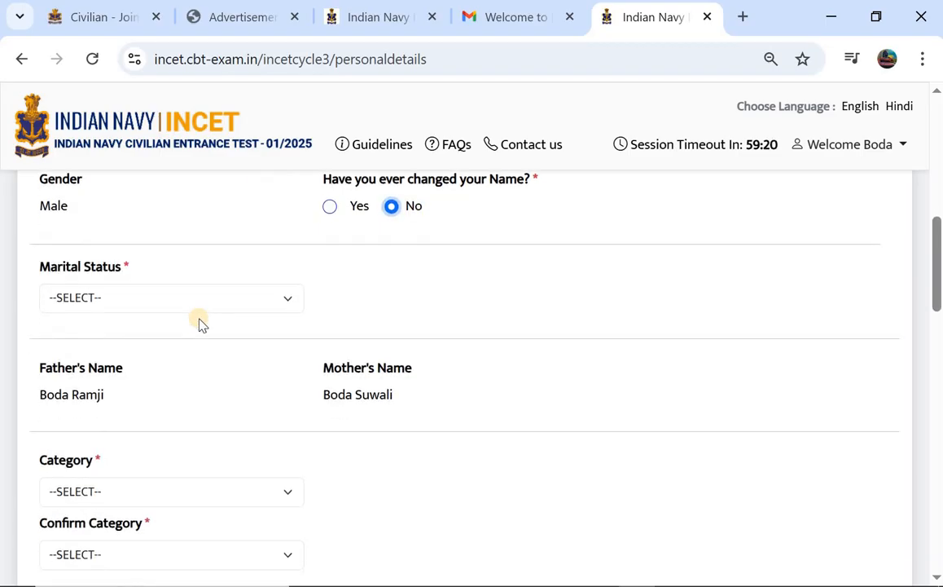
click(123, 295)
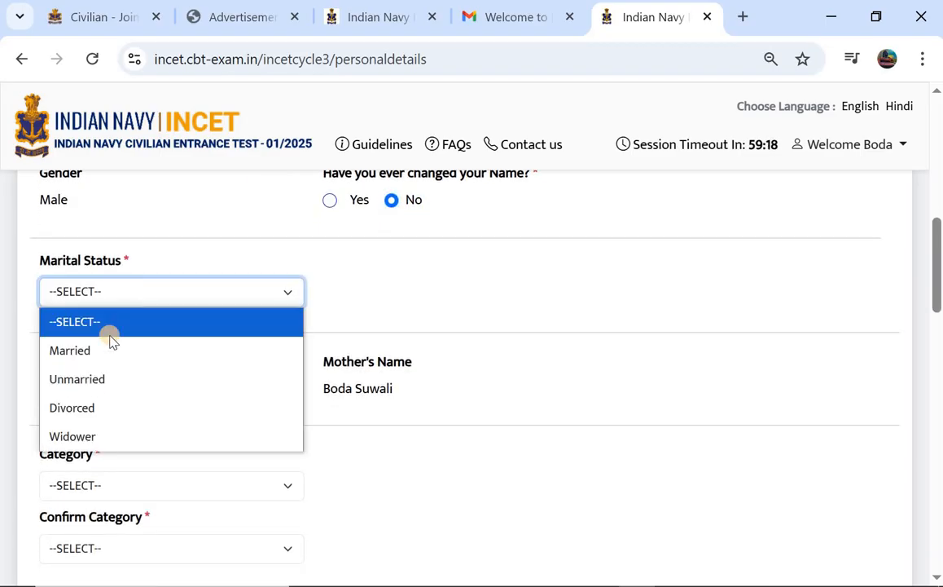
click(115, 382)
Set the category and confirm category both to Scheduled Tribe (ST).
scroll(175, 343, down, 1)
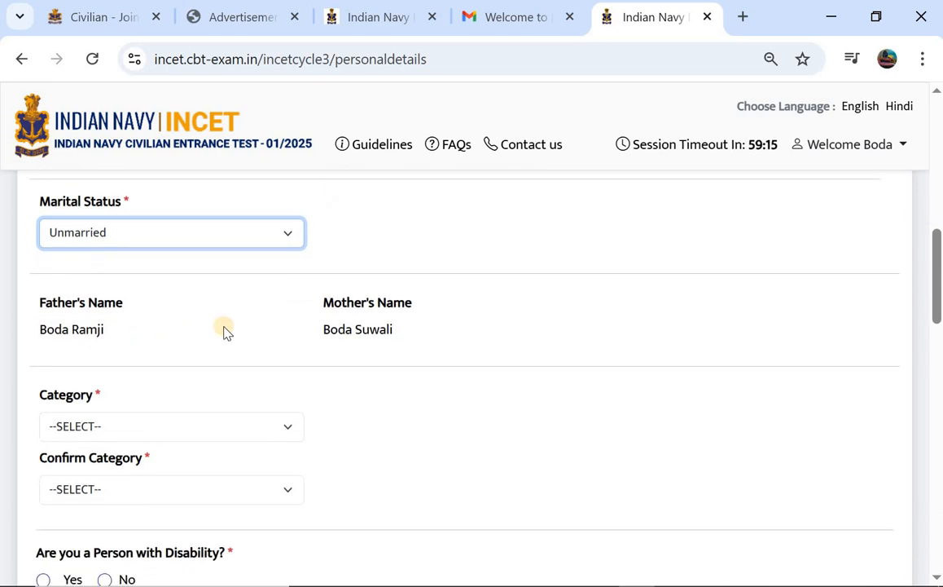
scroll(226, 330, down, 2)
click(141, 312)
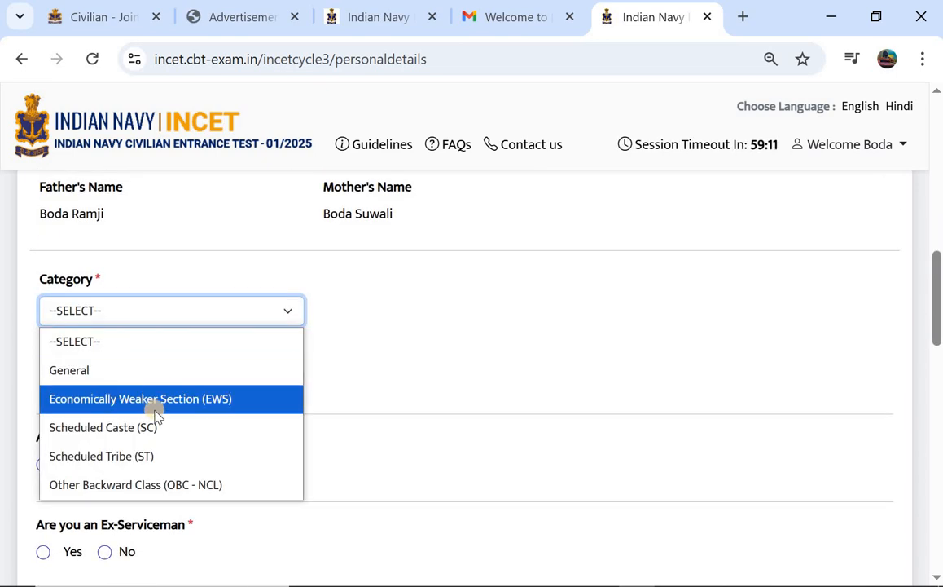
click(206, 466)
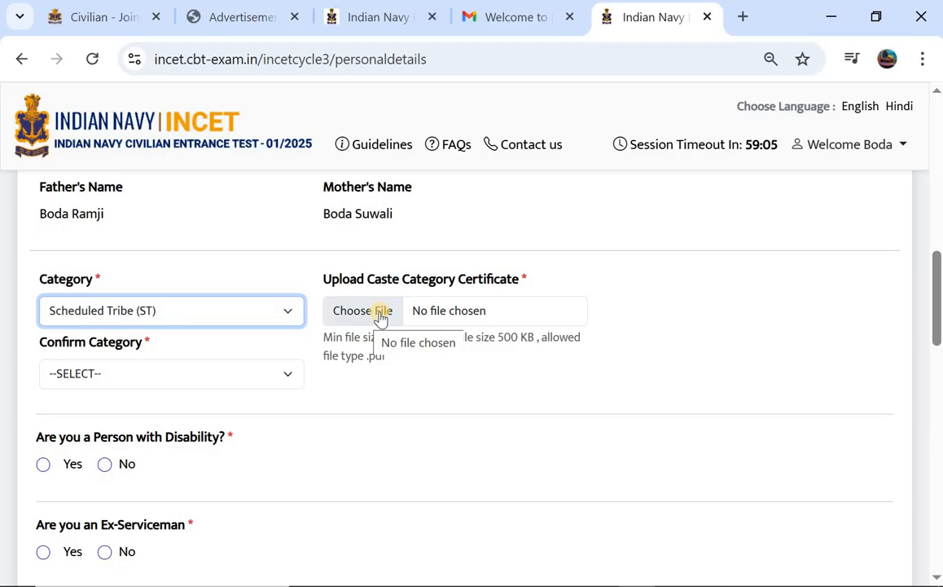
click(151, 380)
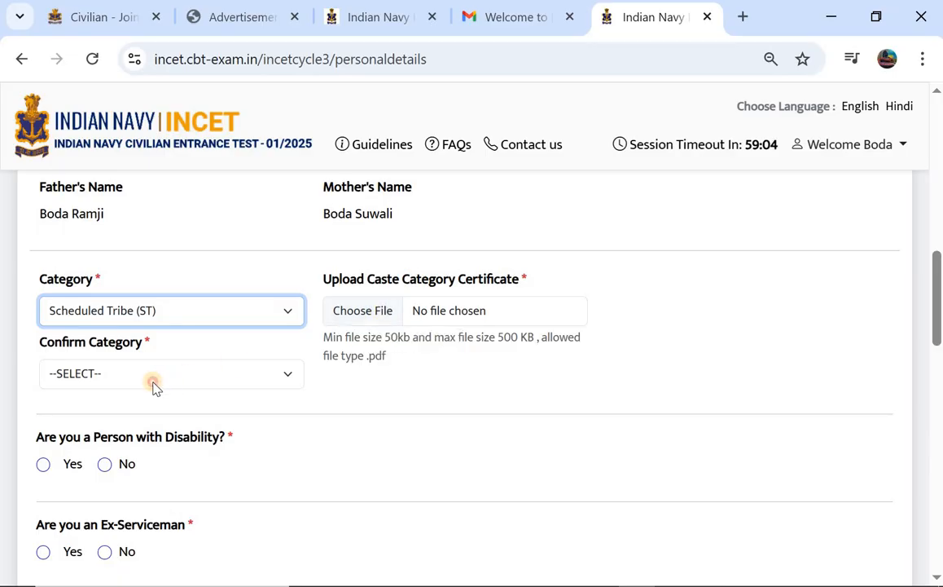
click(126, 516)
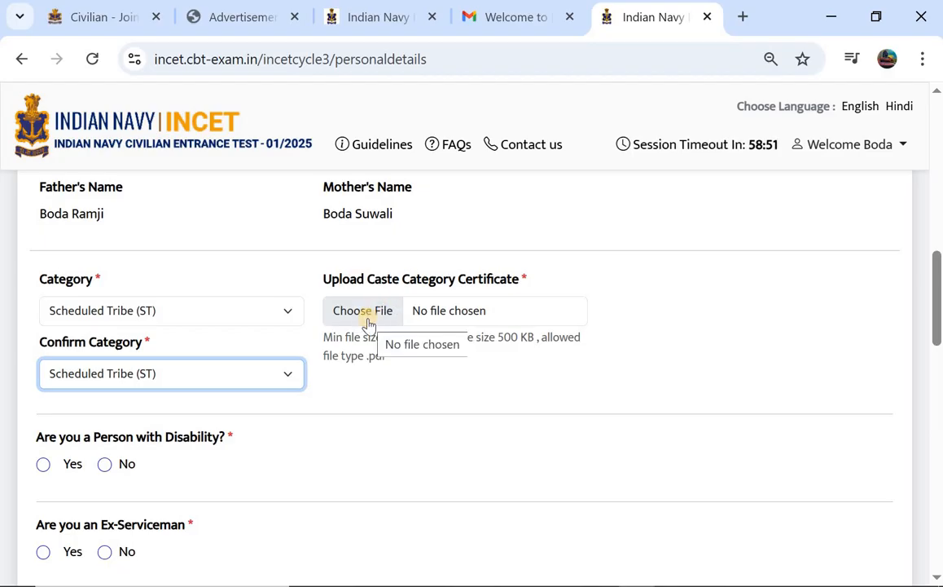
Glance at the sign-up page, advertisement PDF and registration email, then return to the form.
click(353, 22)
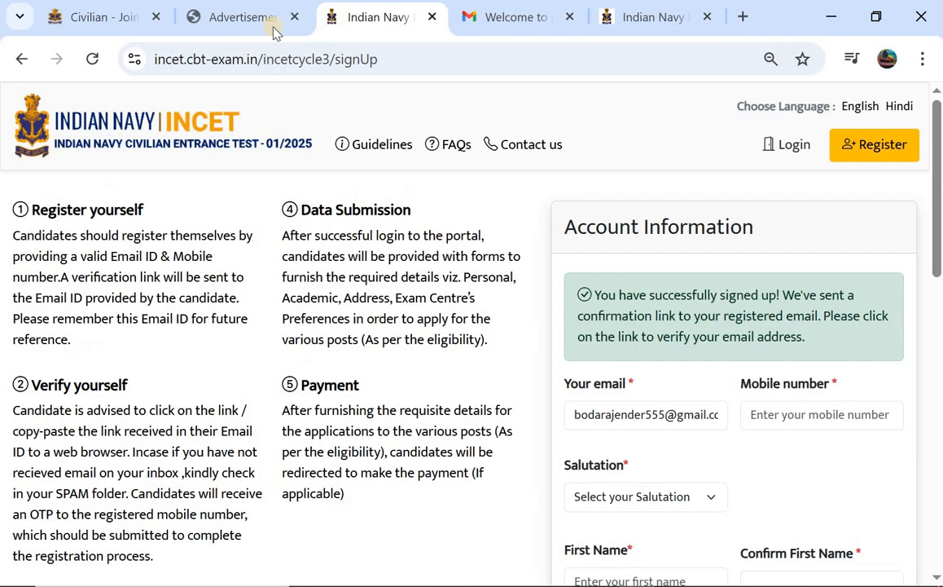
click(236, 25)
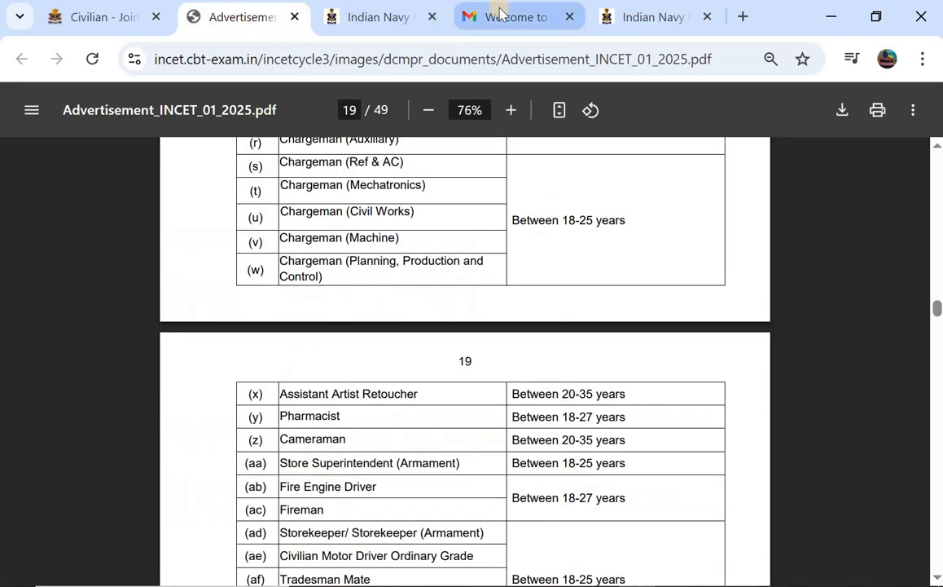
click(501, 15)
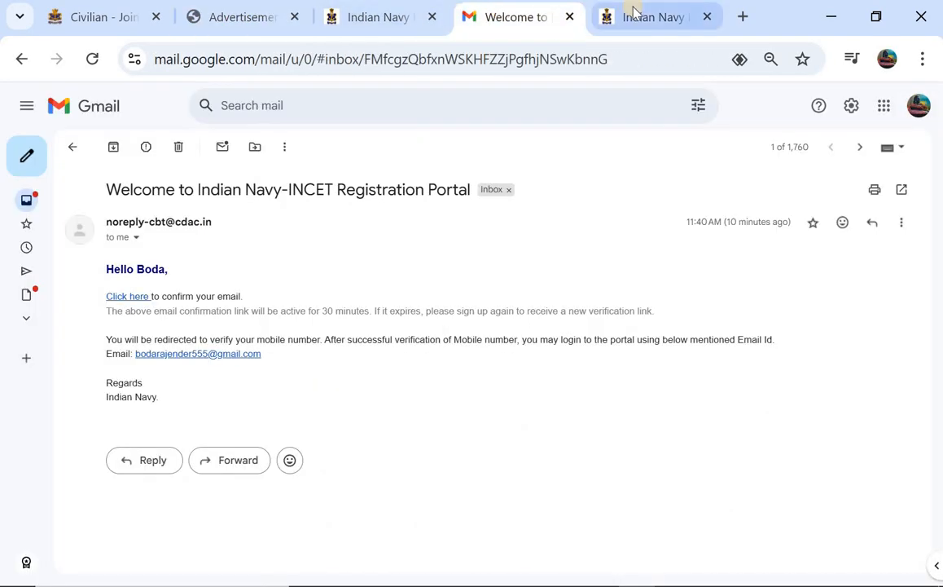
click(629, 12)
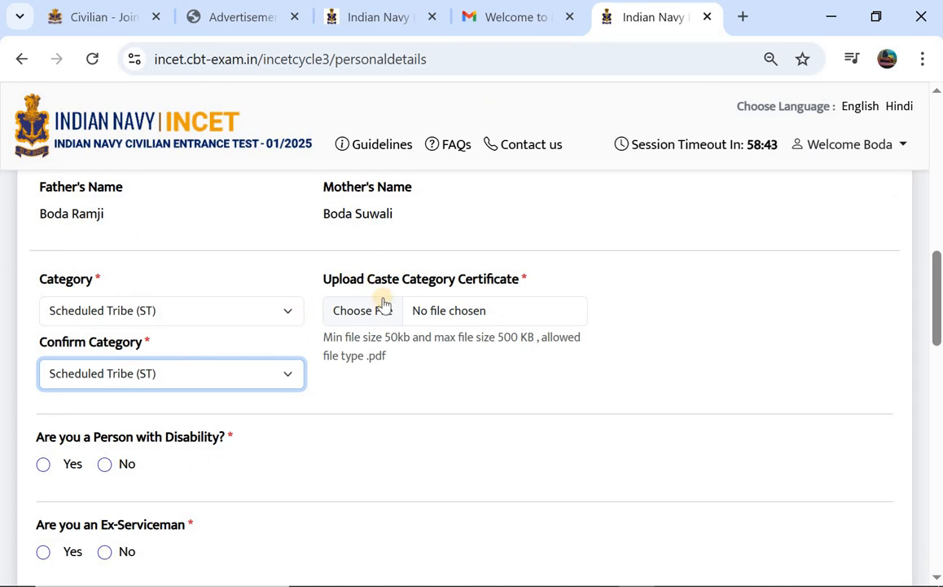
Answer No to the Person with Disability and Ex-Serviceman questions.
scroll(367, 294, down, 1)
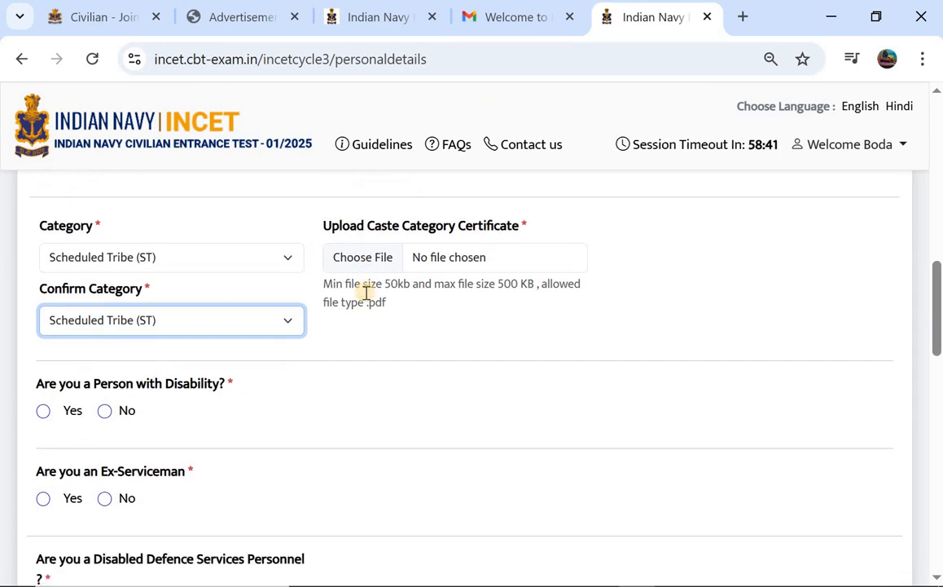
scroll(194, 331, down, 1)
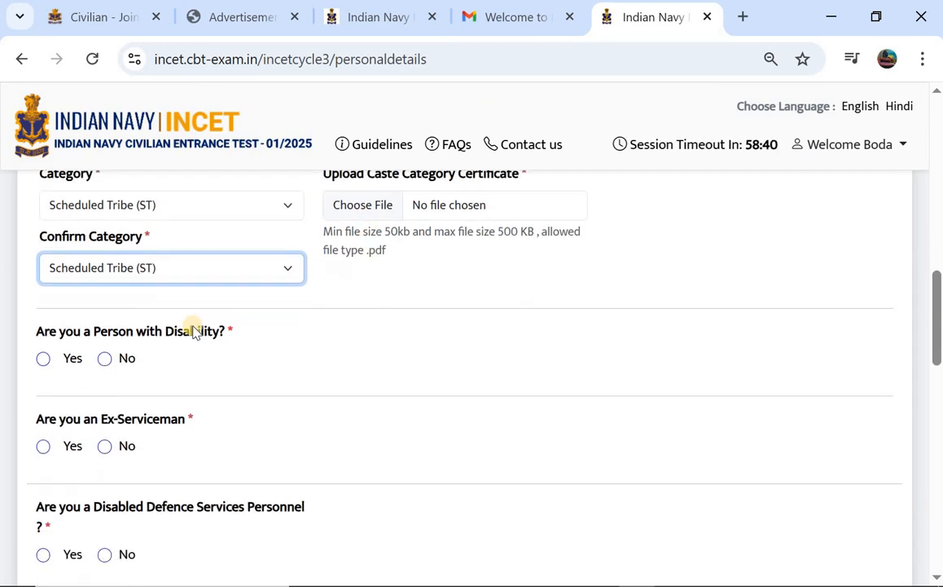
click(46, 348)
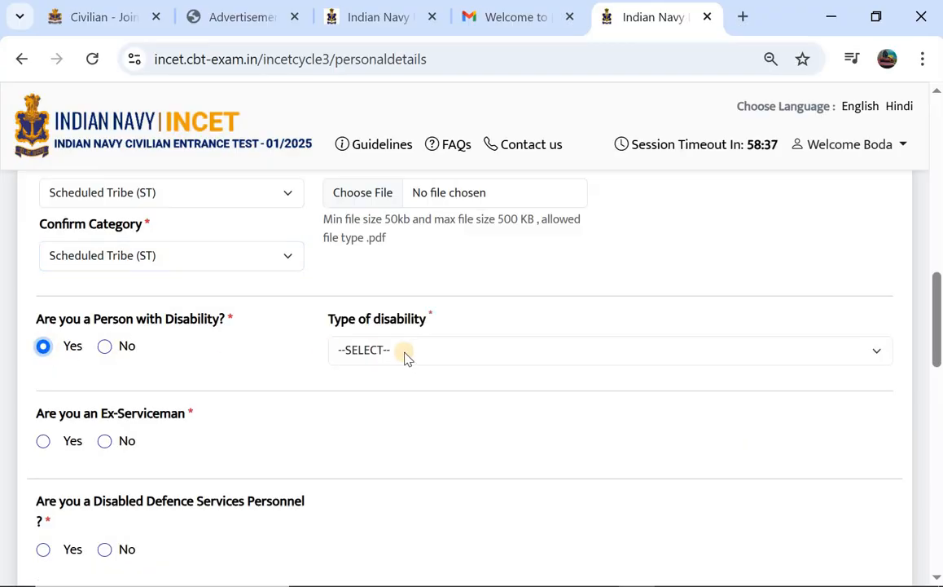
click(406, 353)
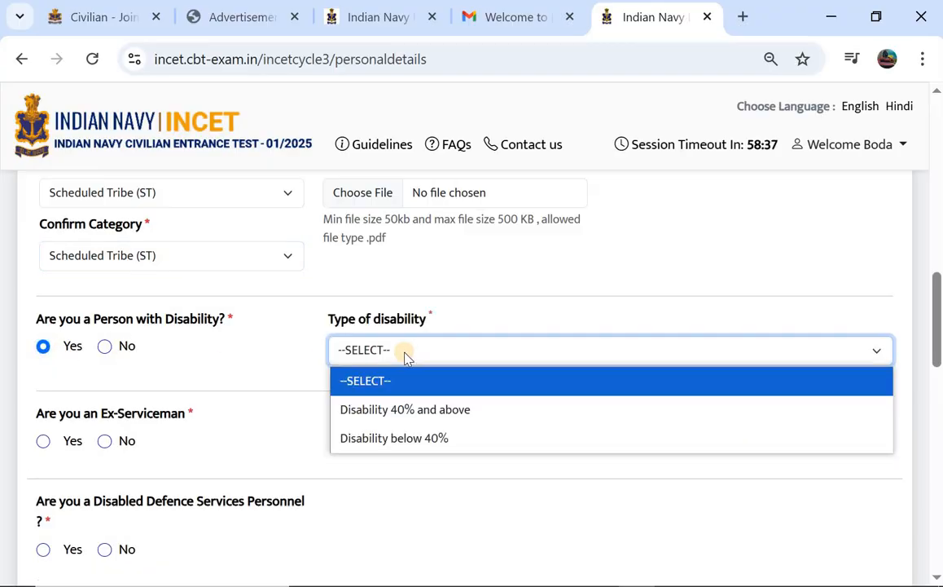
click(105, 347)
scroll(183, 347, down, 2)
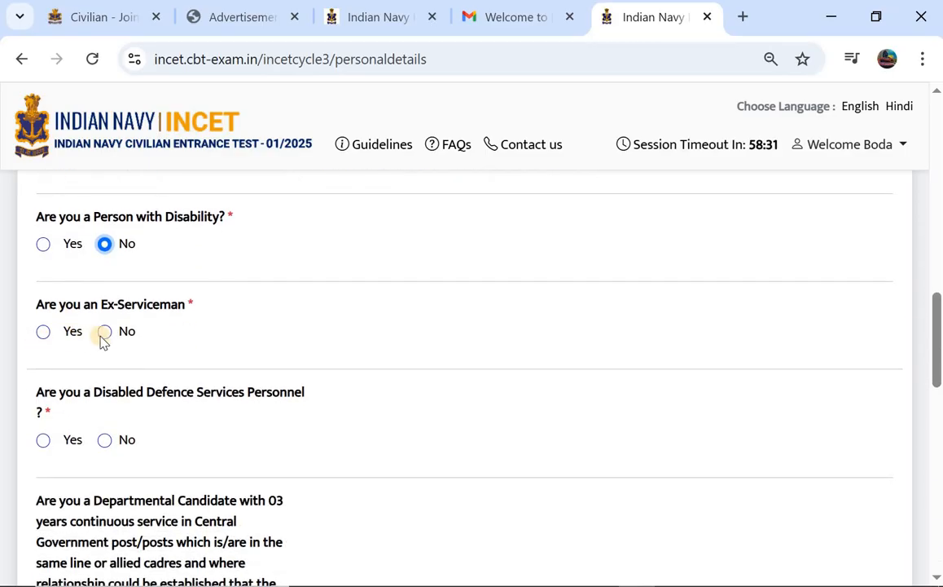
click(105, 335)
Answer No to the Disabled Defence Services Personnel and Departmental Candidate questions.
scroll(107, 337, down, 1)
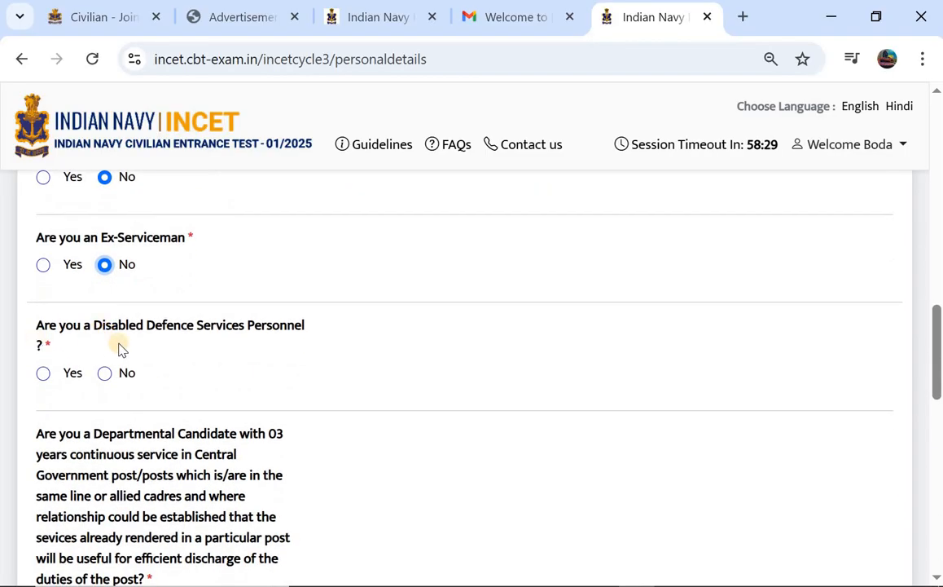
click(44, 375)
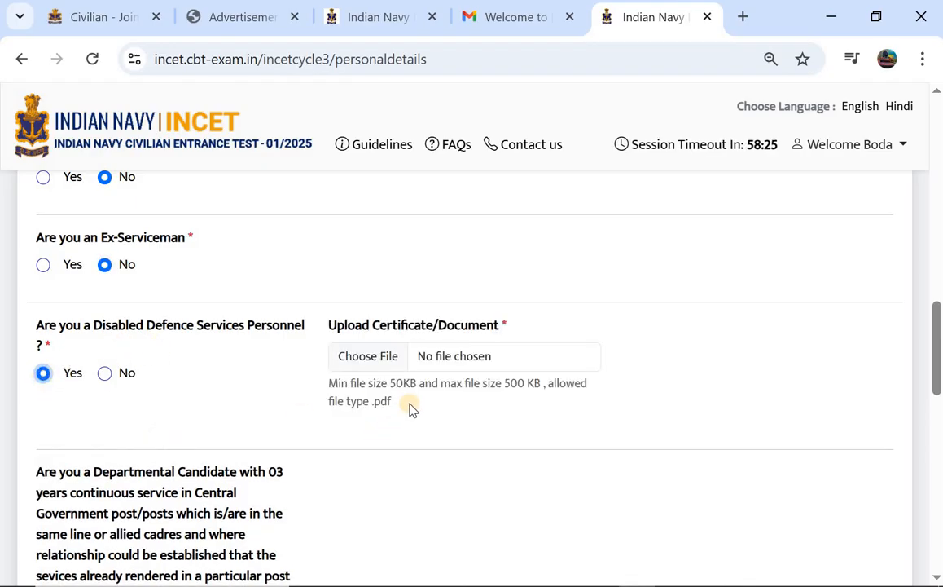
click(106, 373)
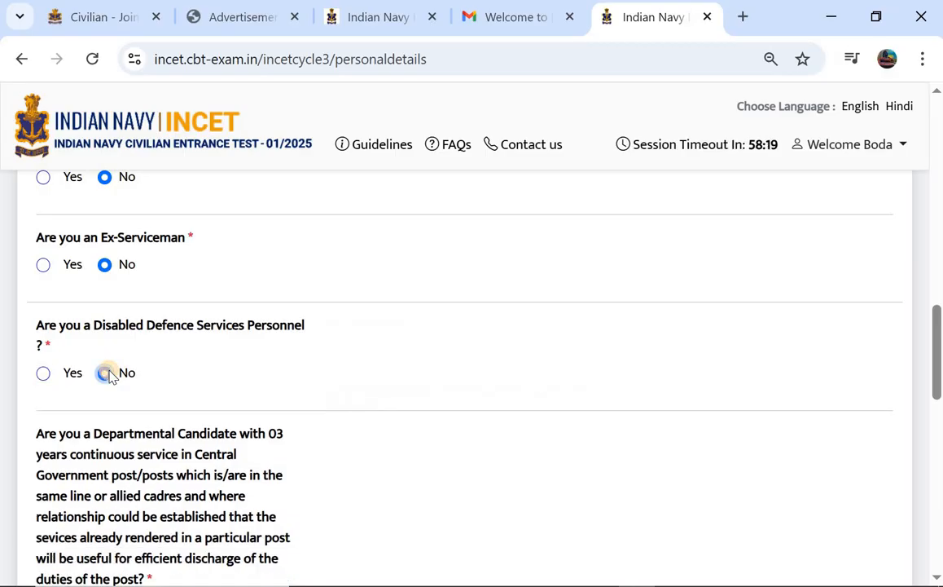
scroll(111, 377, down, 3)
scroll(112, 376, down, 1)
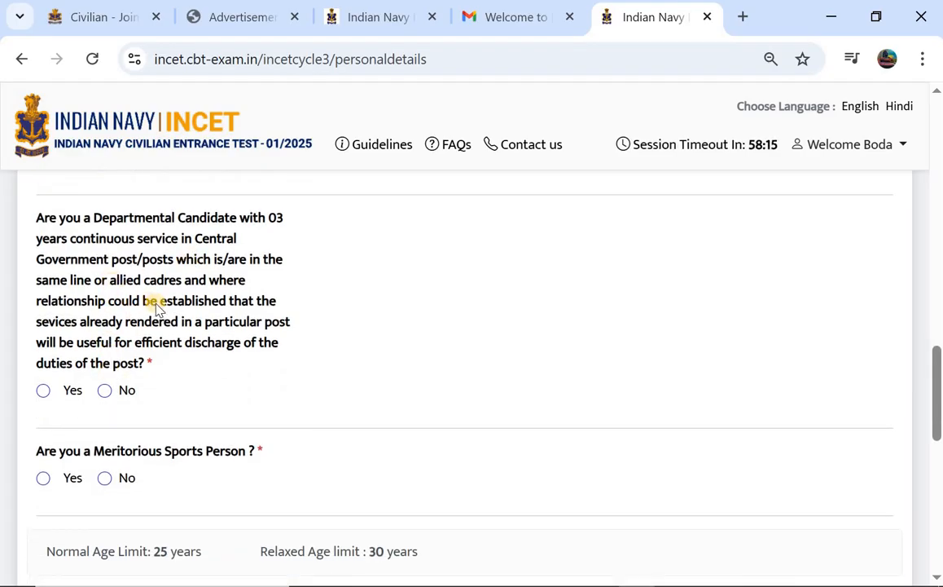
click(112, 395)
Answer No to the Meritorious Sports Person question, leaving the sports list unselected.
scroll(110, 392, down, 2)
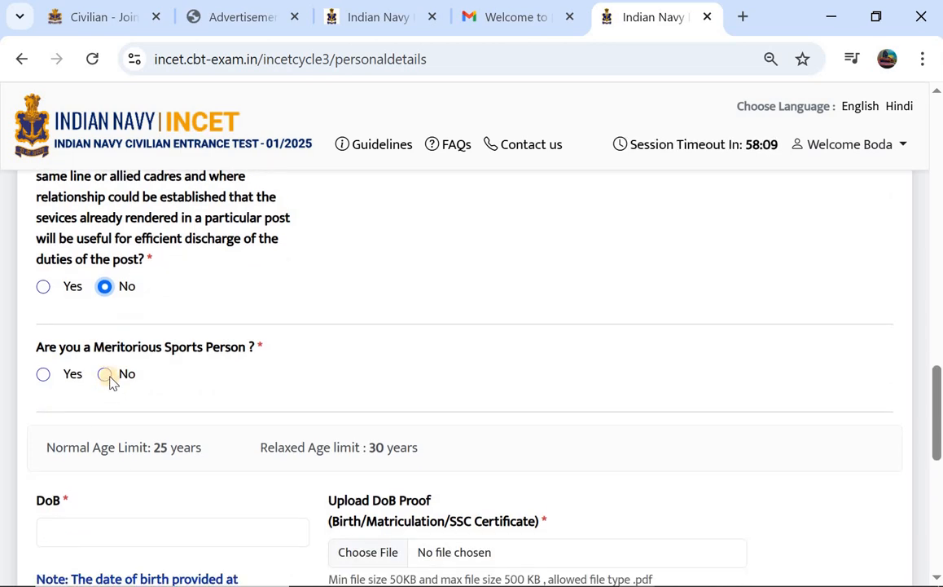
click(43, 374)
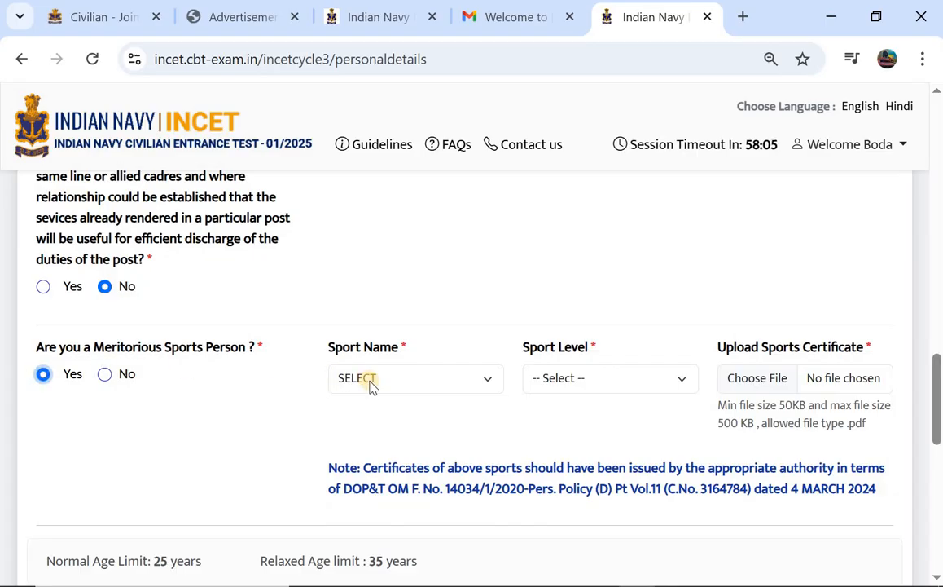
click(371, 382)
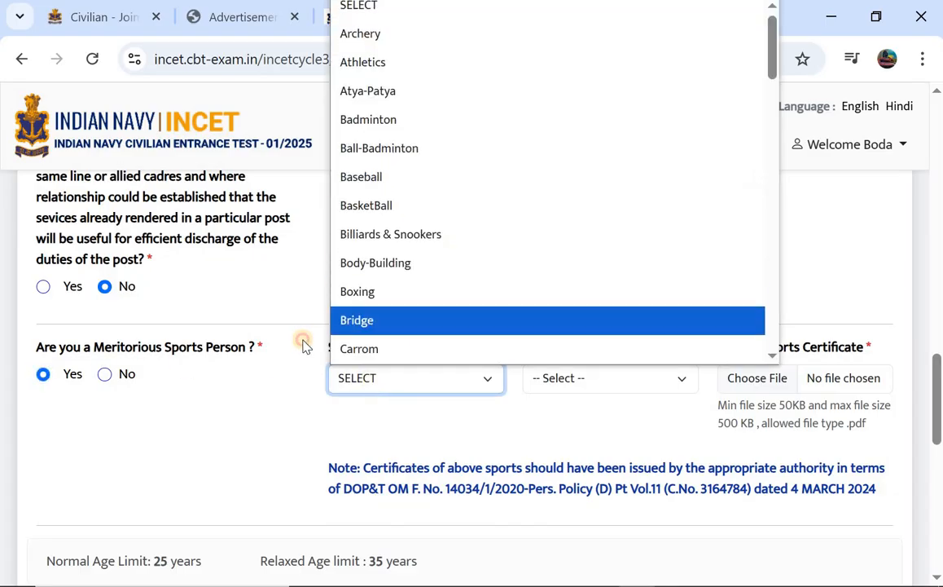
click(304, 342)
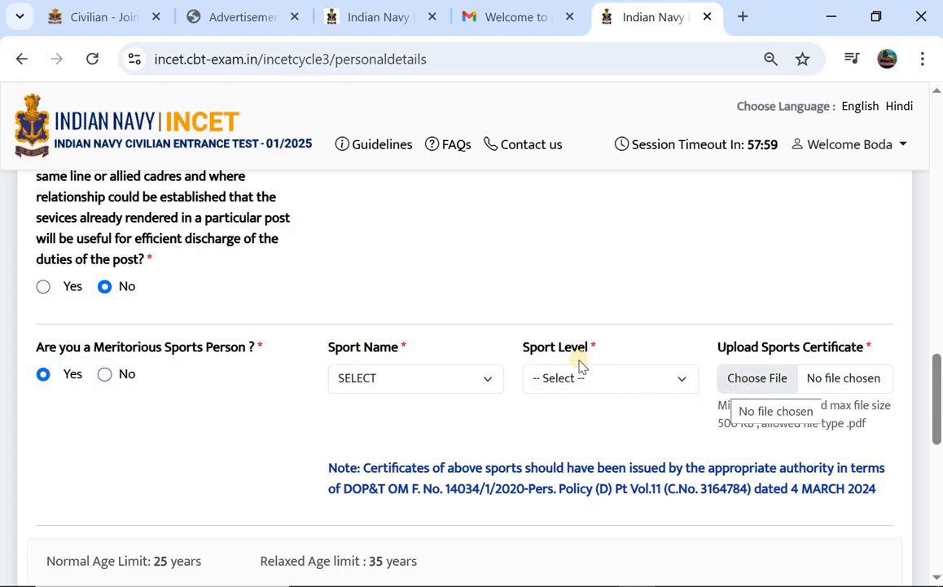
click(106, 373)
scroll(108, 379, down, 2)
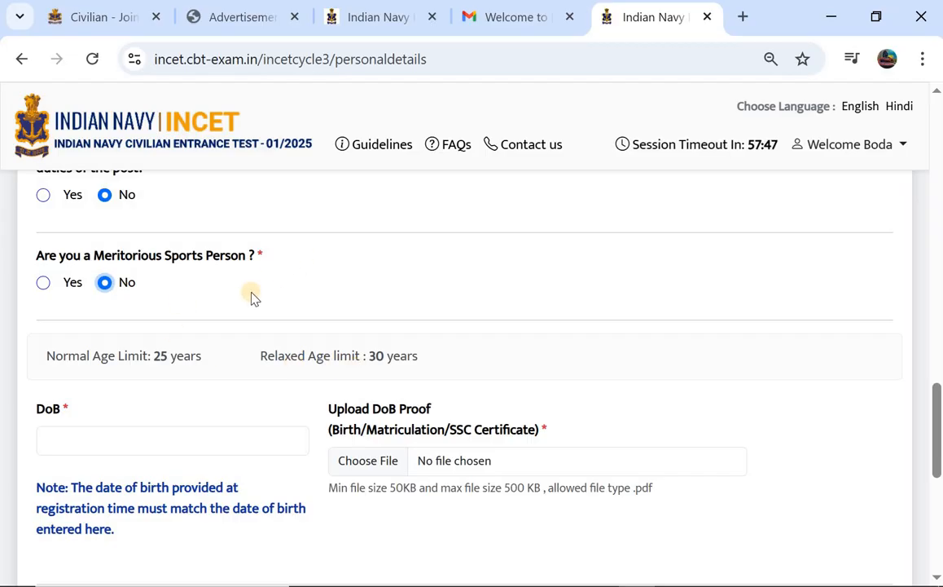
Set the date of birth to 15-05-2002 in the calendar picker.
scroll(251, 297, down, 1)
scroll(251, 296, down, 1)
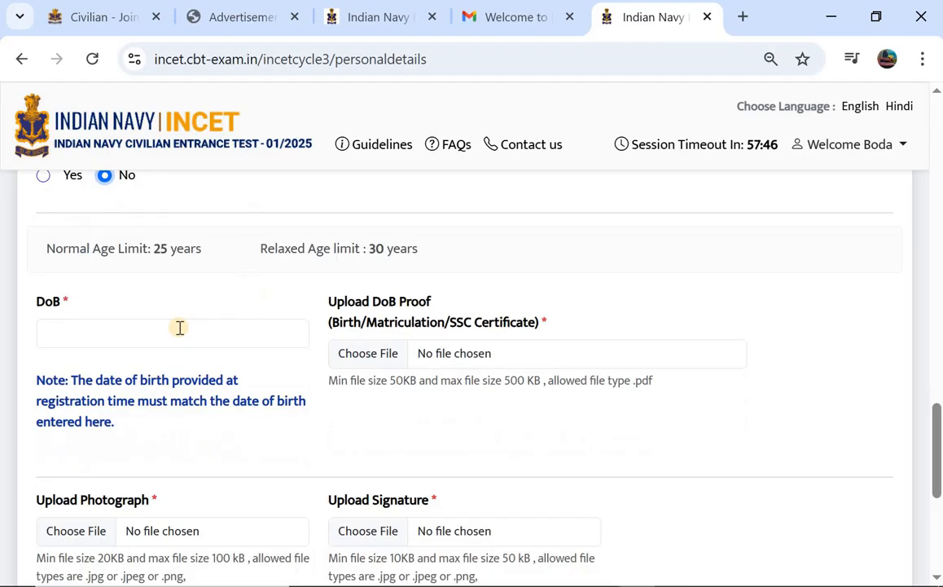
click(123, 341)
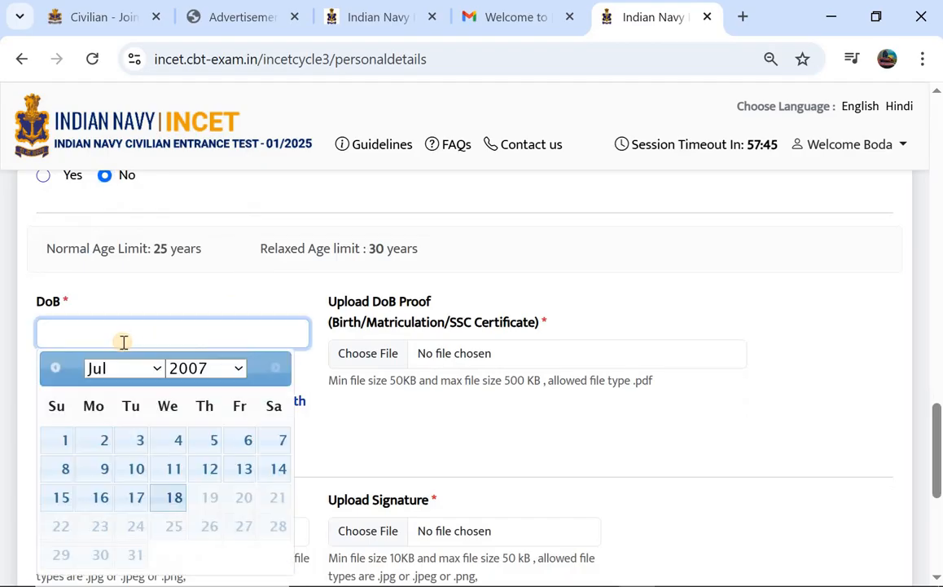
click(193, 369)
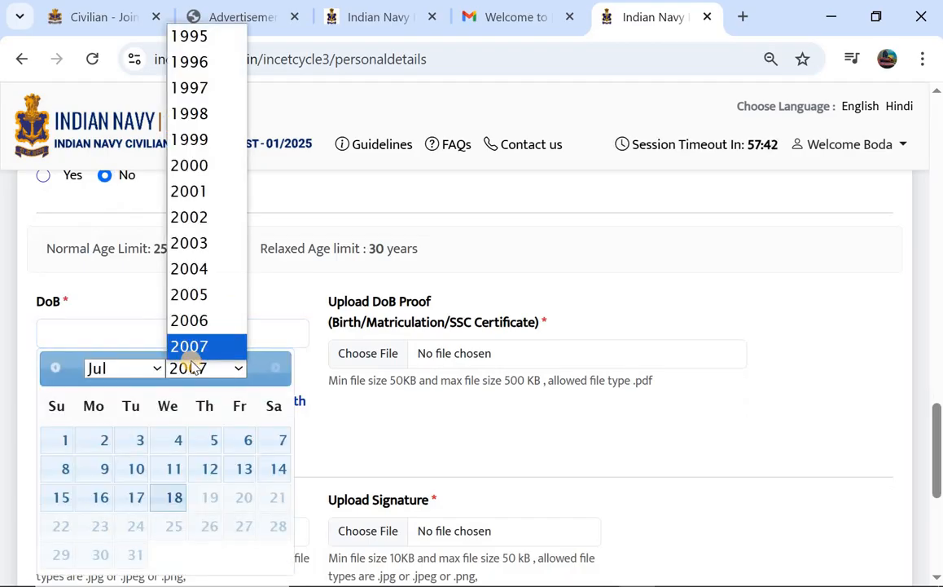
click(199, 216)
click(123, 367)
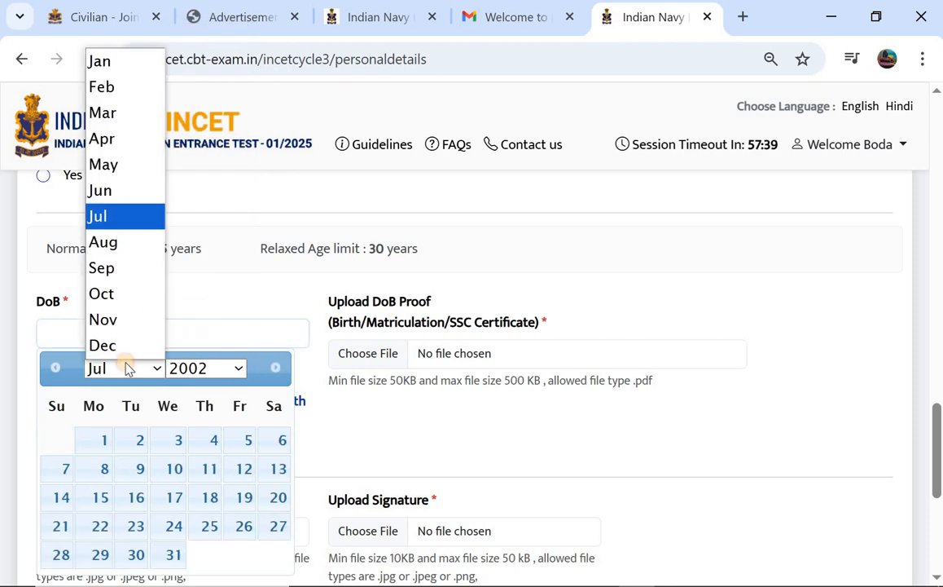
click(135, 168)
click(173, 498)
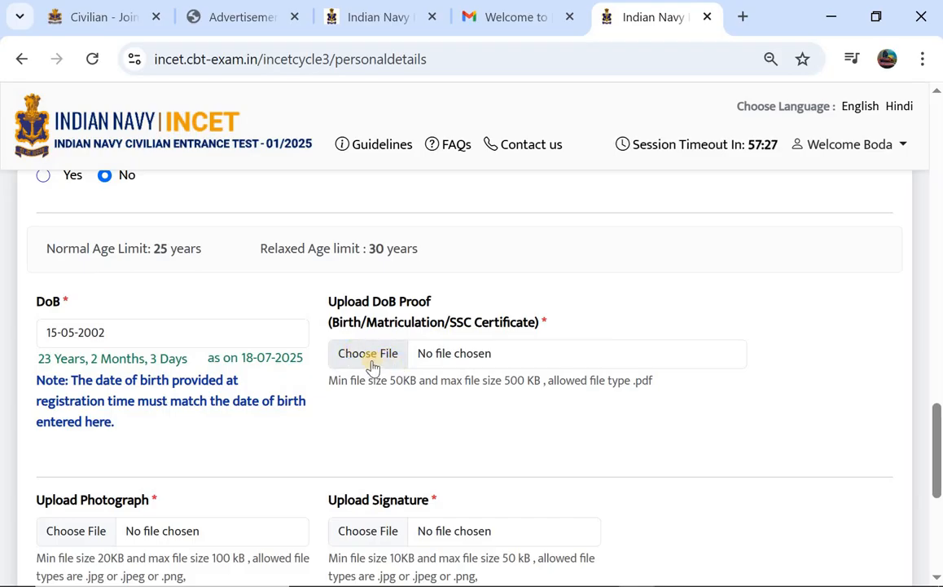
Review the rest of the form and save the personal details.
scroll(372, 364, down, 3)
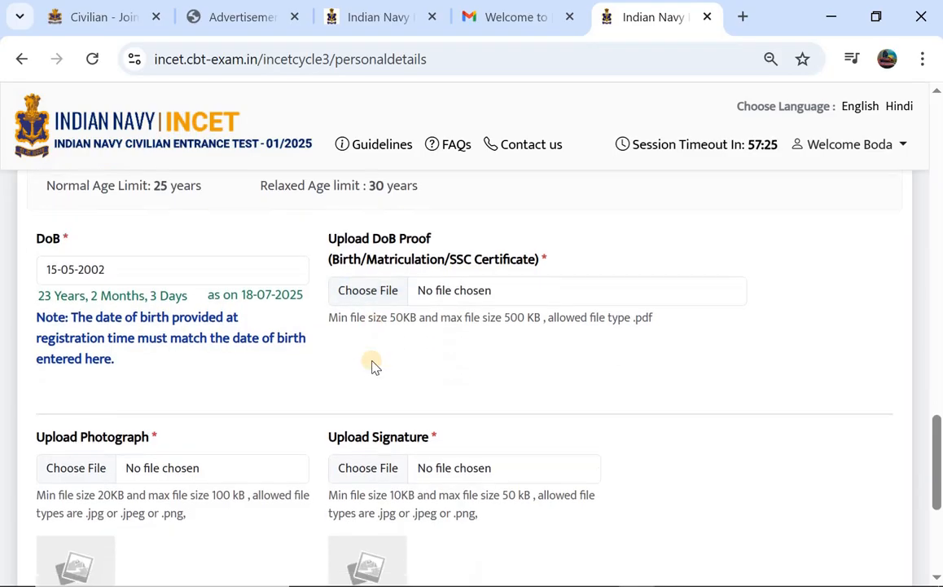
scroll(80, 400, down, 1)
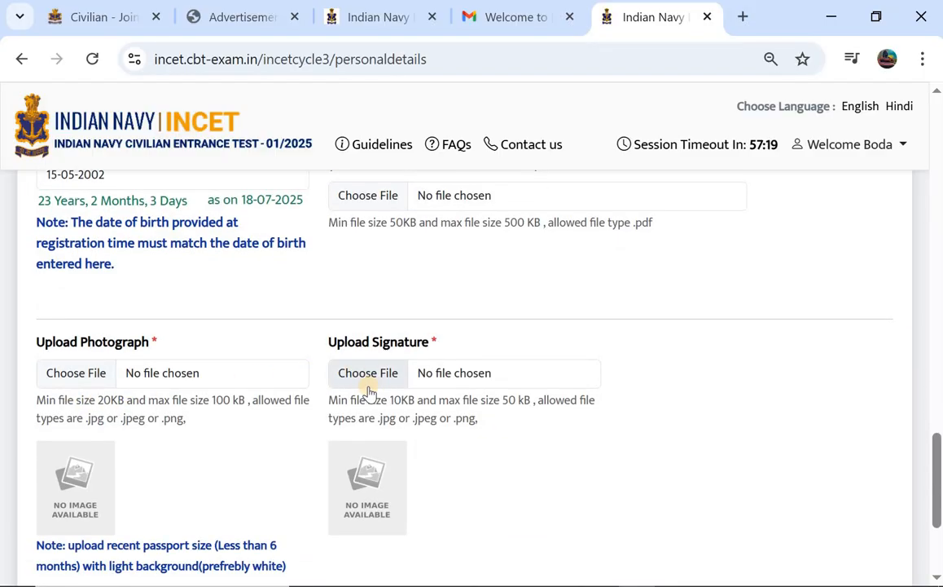
scroll(370, 389, down, 1)
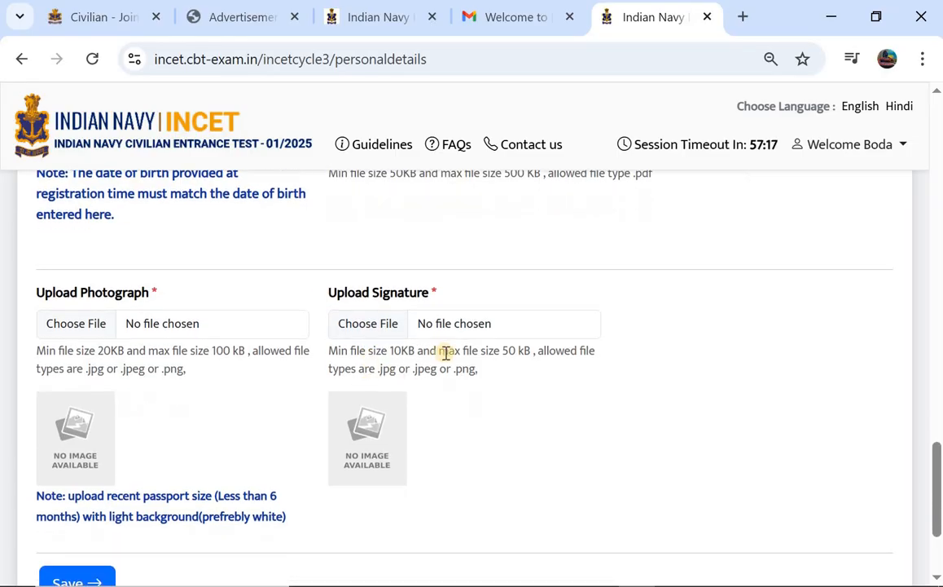
scroll(149, 343, down, 1)
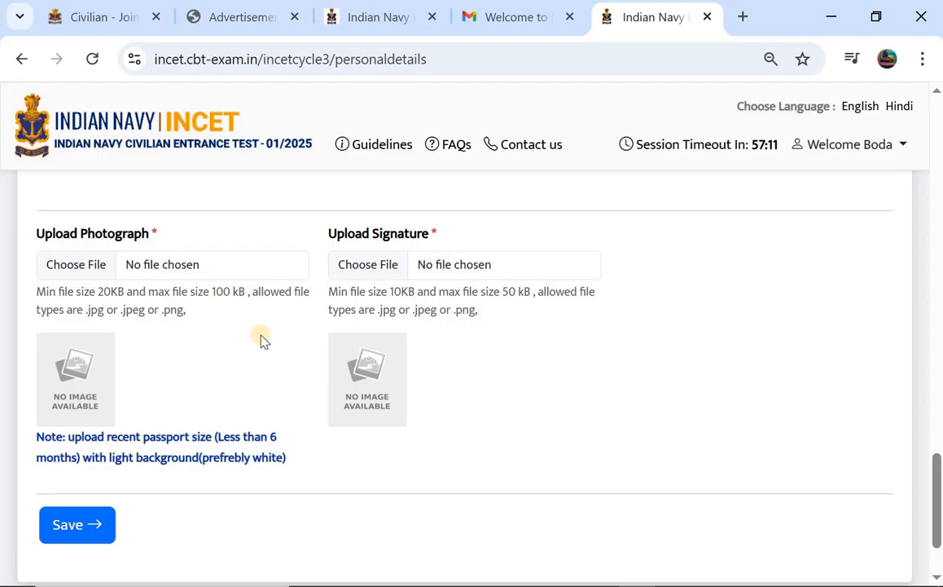
scroll(261, 340, up, 1)
scroll(261, 336, down, 1)
scroll(262, 338, down, 1)
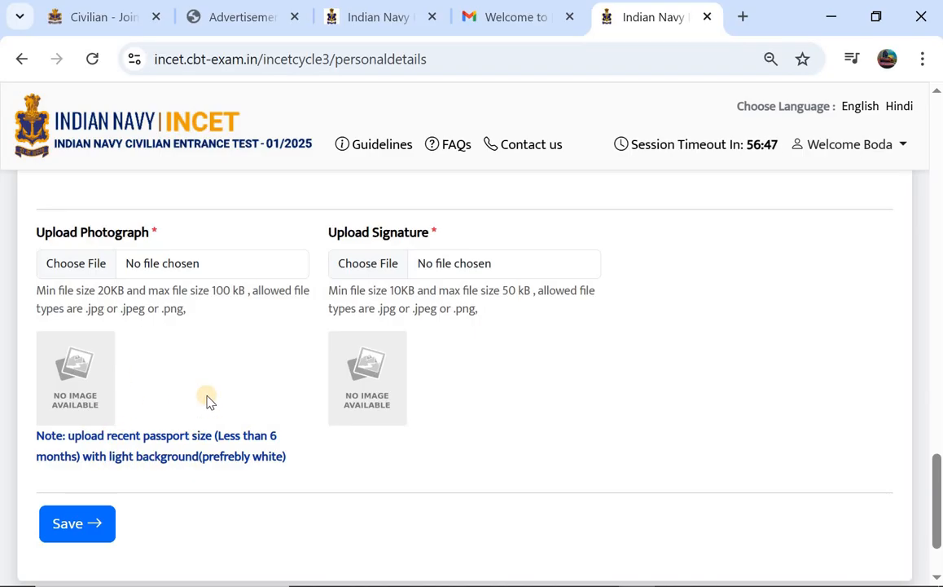
scroll(207, 397, up, 1)
scroll(207, 396, down, 2)
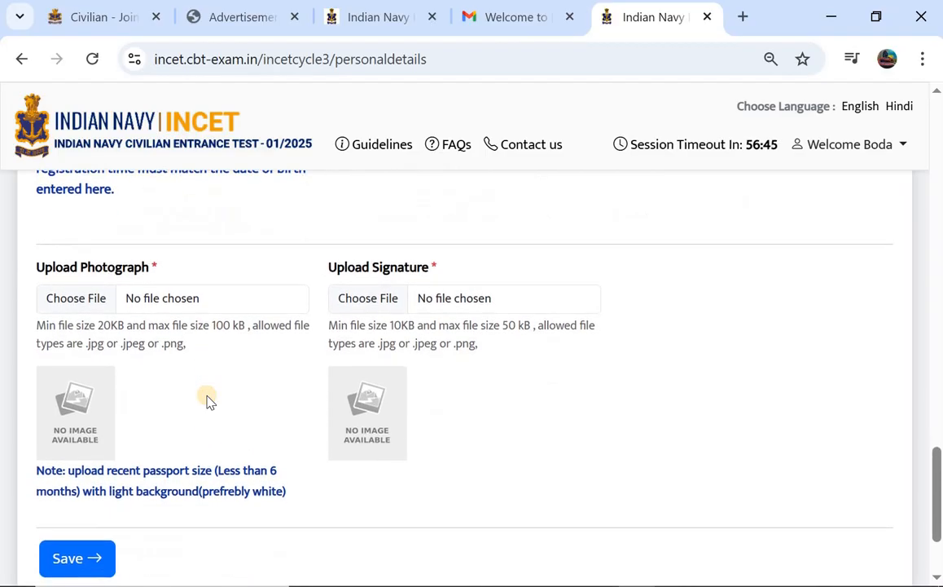
click(69, 429)
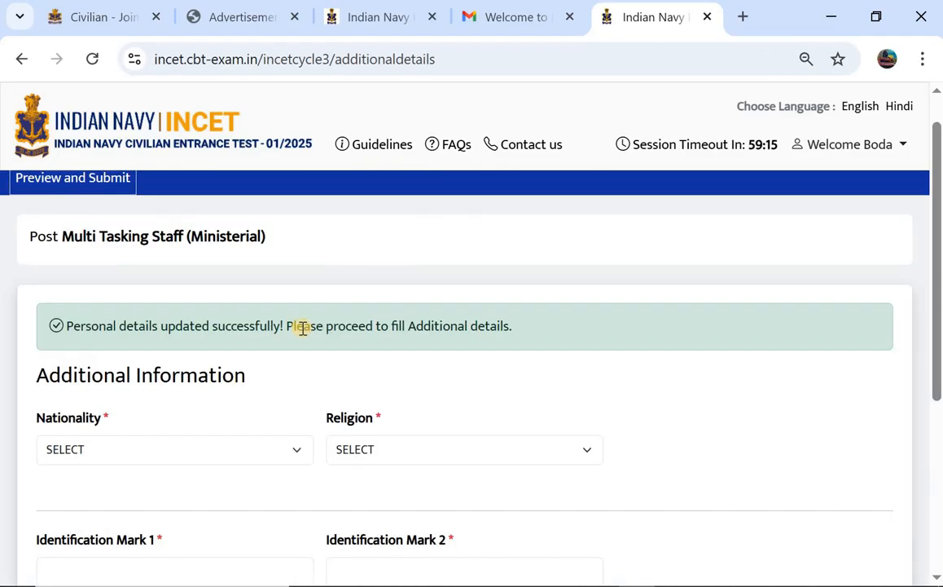
Set nationality to citizen of India and religion to Hindu.
scroll(303, 329, down, 1)
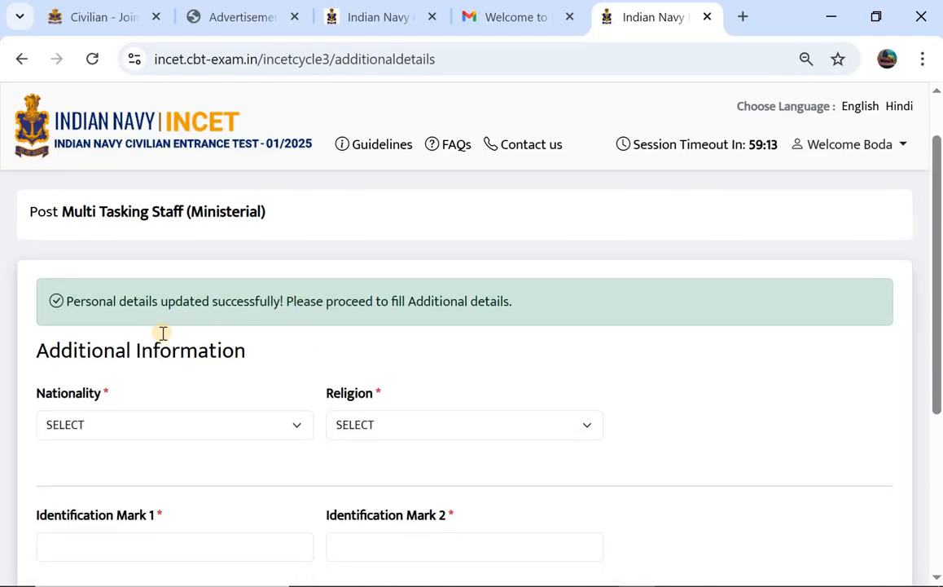
scroll(77, 379, down, 1)
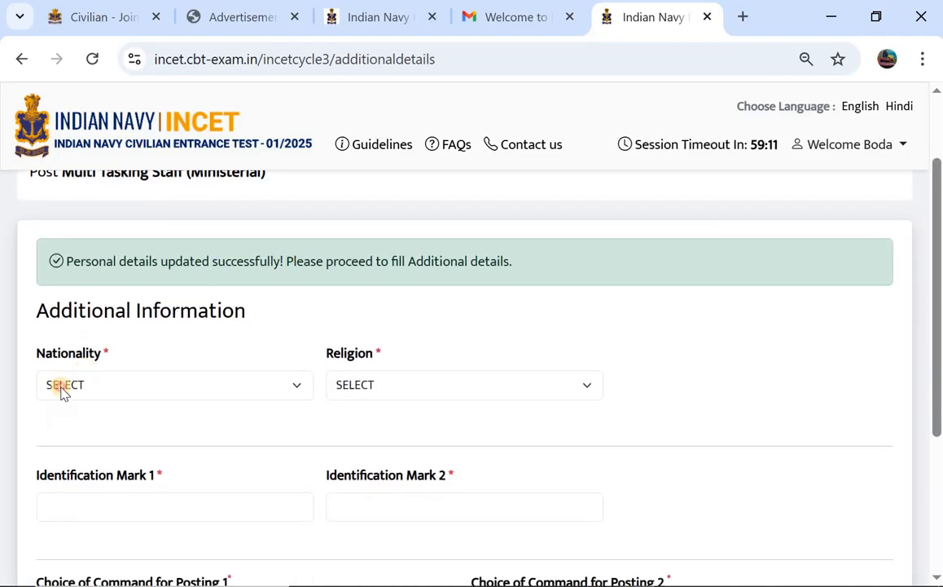
click(63, 389)
click(99, 443)
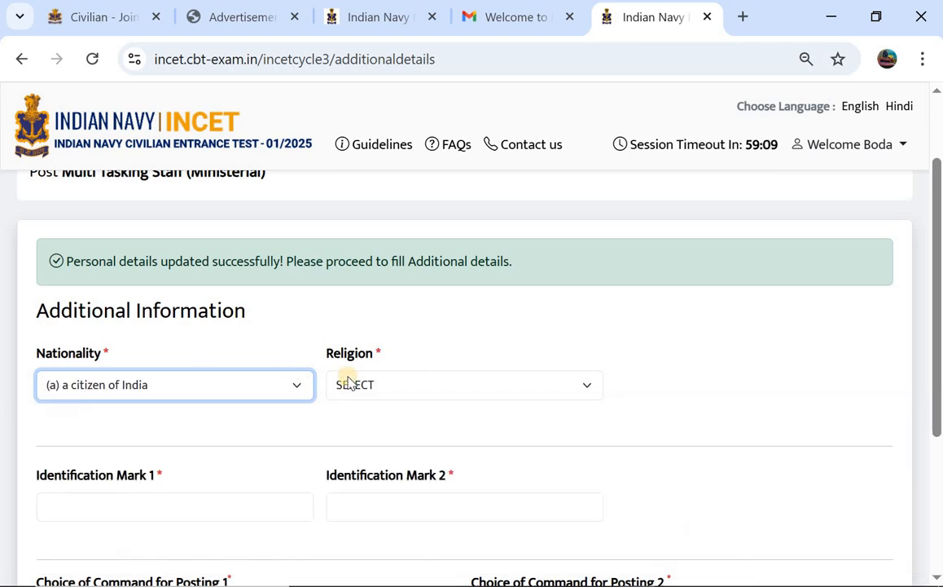
click(383, 380)
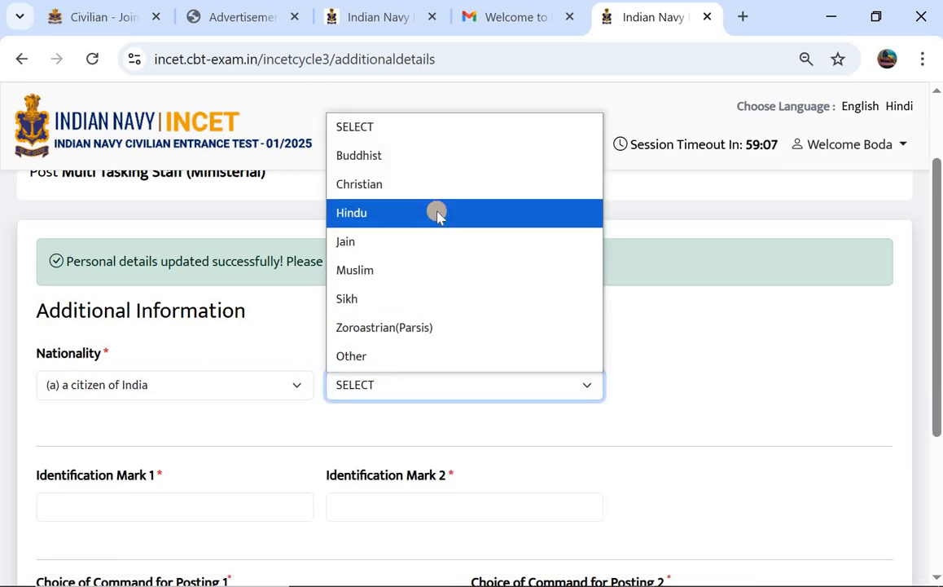
click(410, 218)
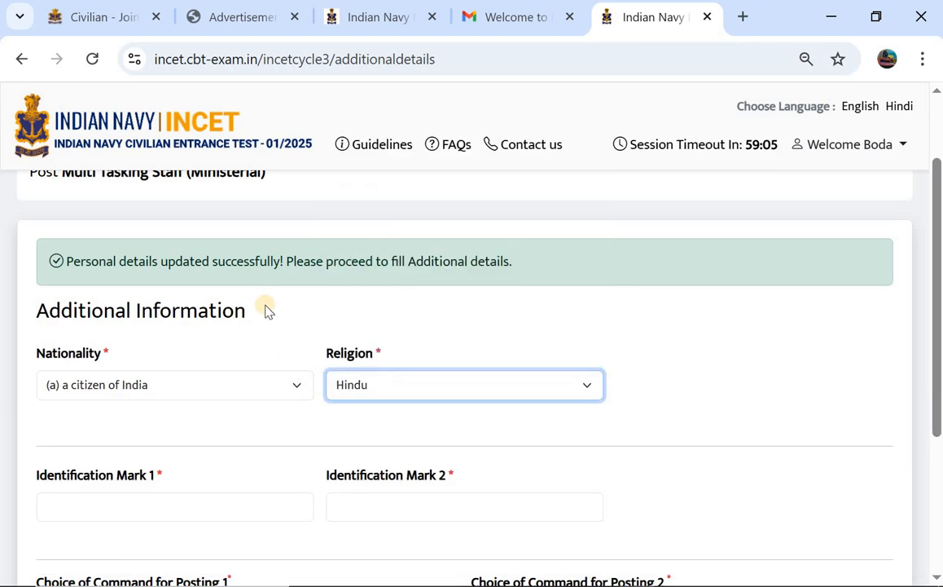
Fill Identification Marks 1 and 2 and choose commands for posting preferences 1 and 2.
scroll(266, 308, down, 2)
click(131, 362)
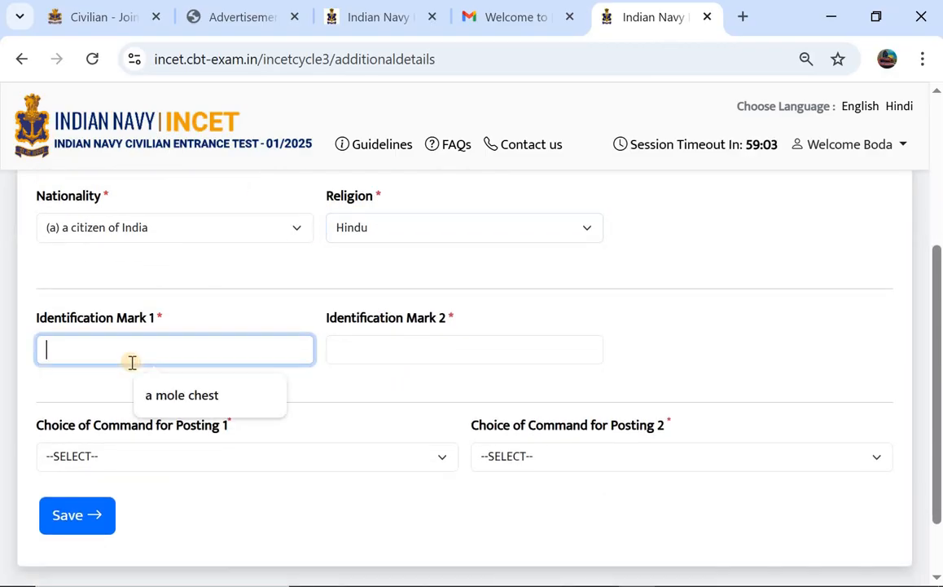
click(432, 352)
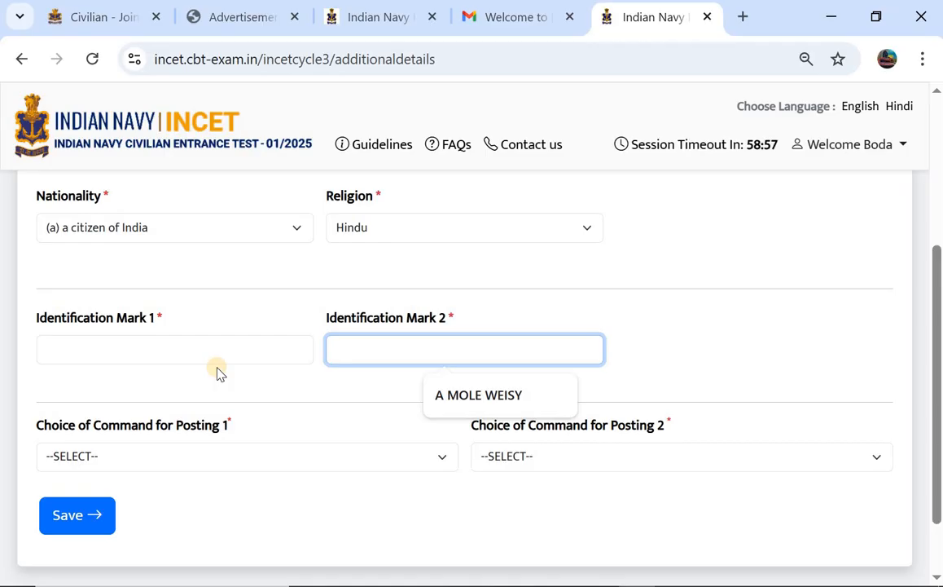
scroll(169, 383, down, 1)
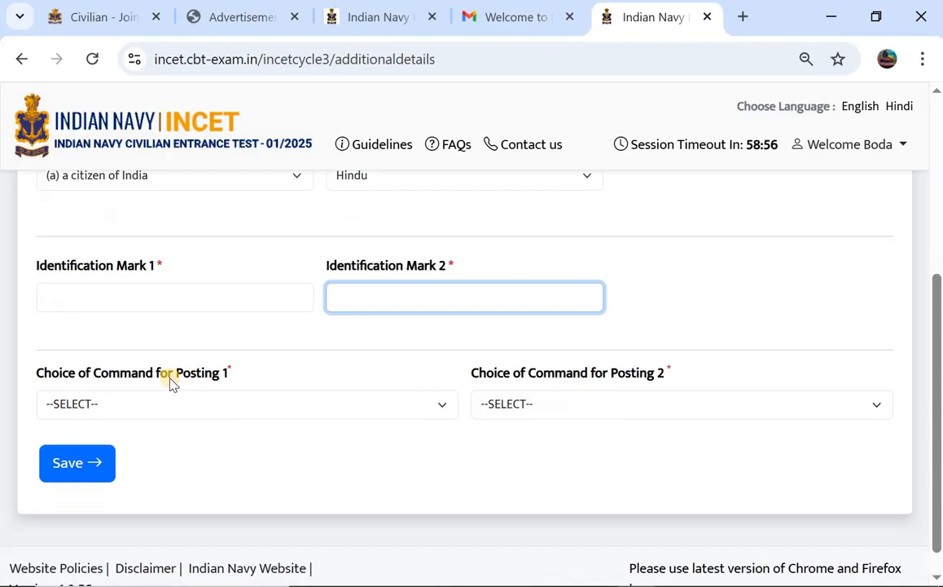
click(102, 404)
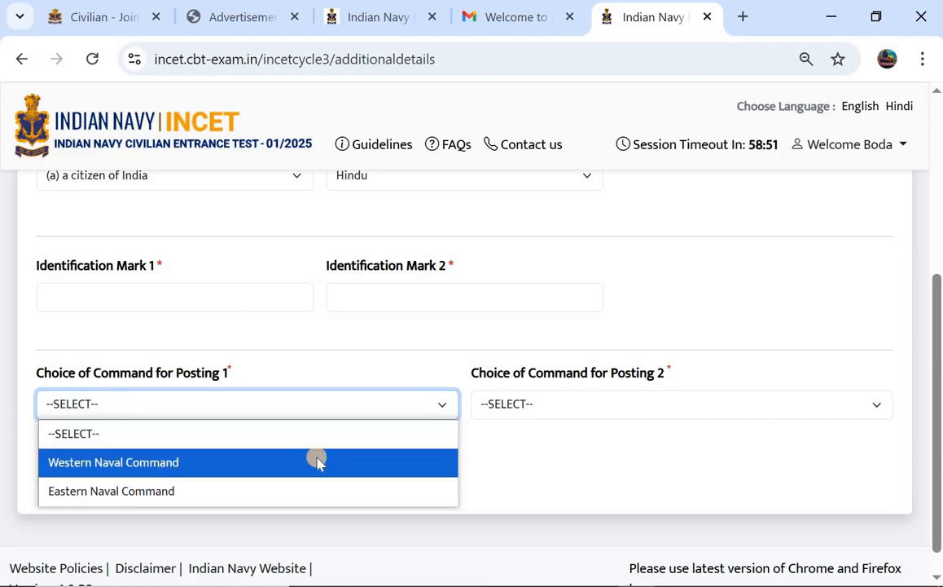
click(572, 413)
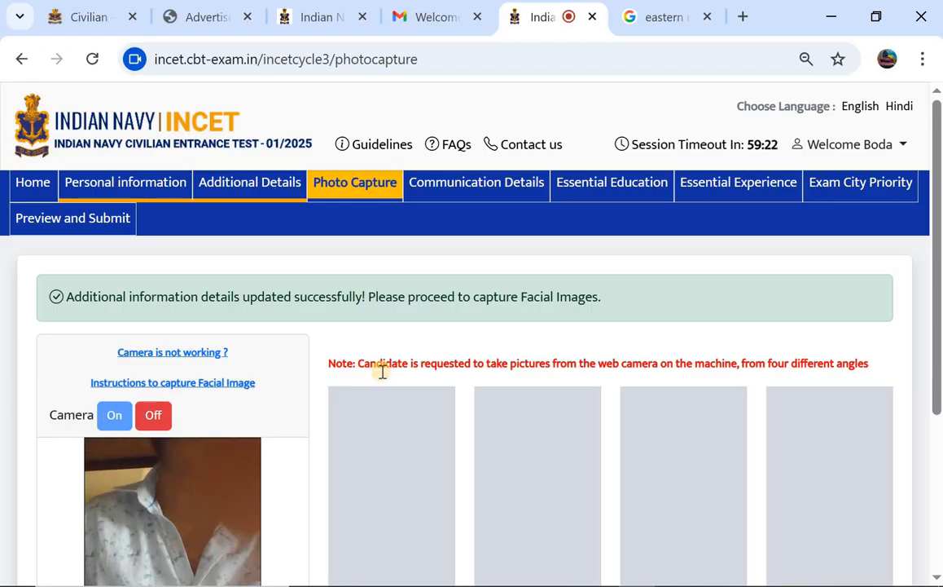
Take webcam photos 1 through 4, then continue to the Communication Details form.
scroll(382, 371, down, 2)
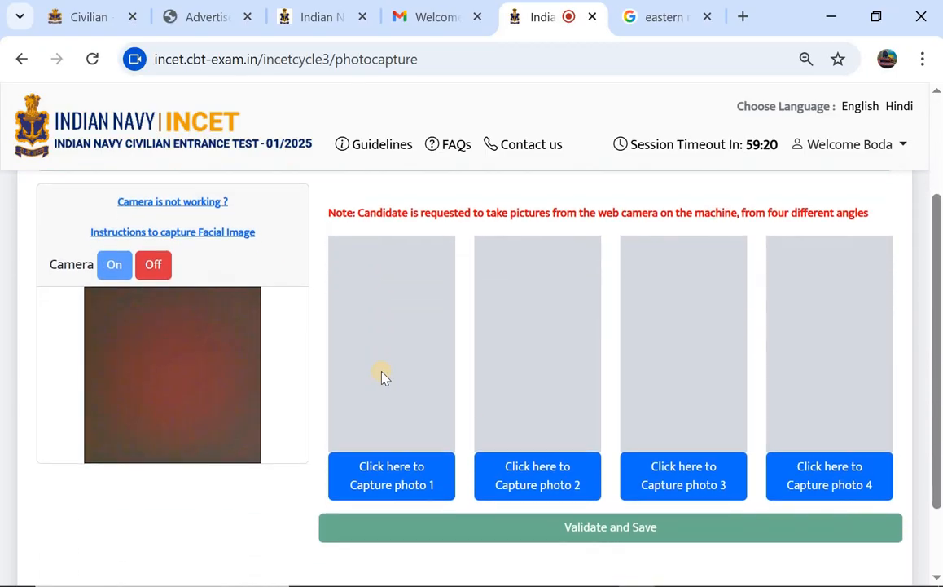
click(405, 482)
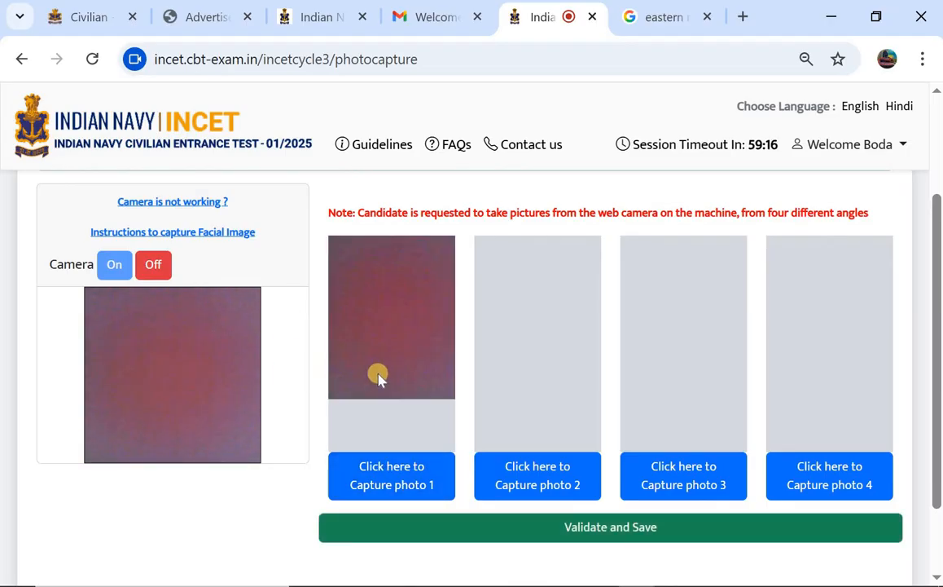
click(566, 476)
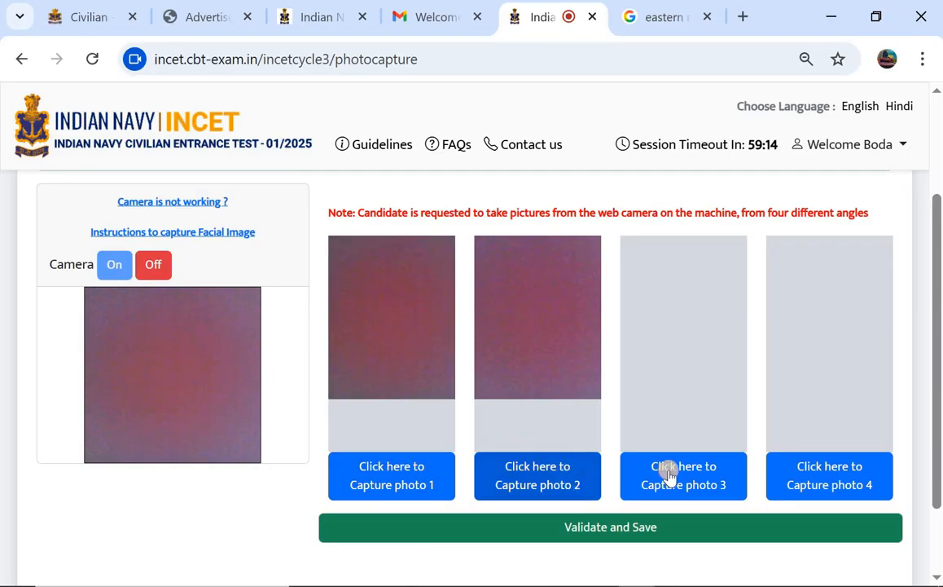
click(678, 472)
click(805, 470)
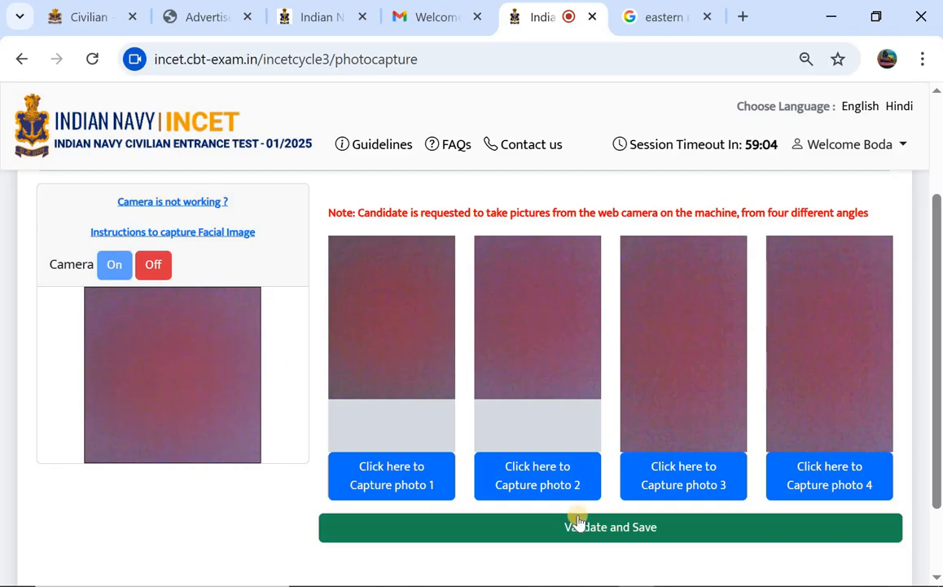
scroll(578, 525, down, 3)
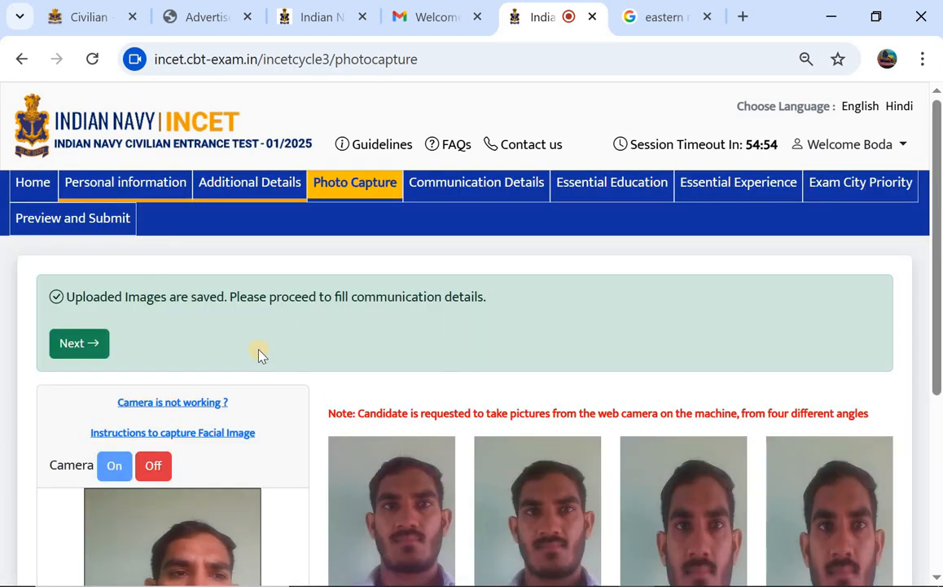
click(91, 345)
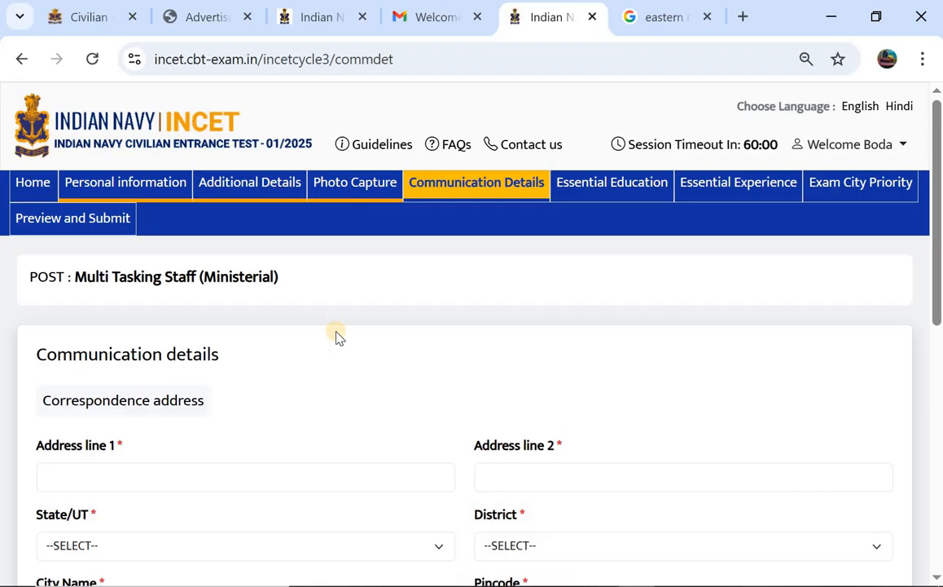
Enter the first address line and choose state TELANGANA and district MAHABUBABAD.
scroll(339, 336, down, 1)
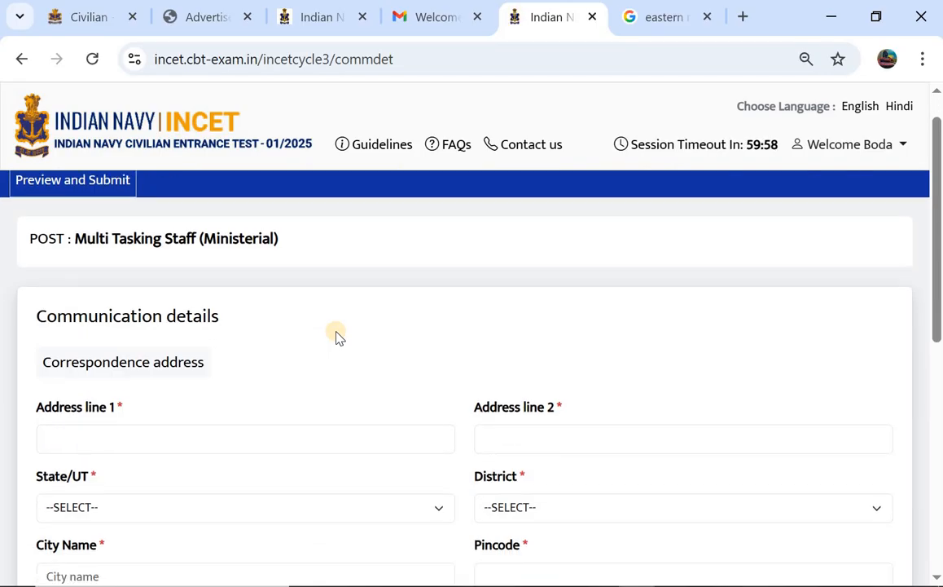
scroll(339, 336, down, 2)
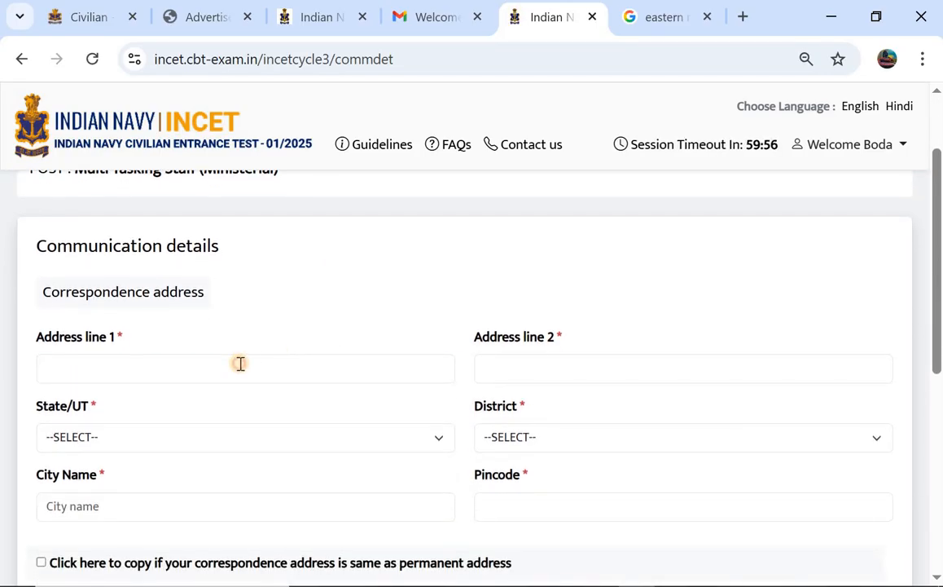
click(240, 367)
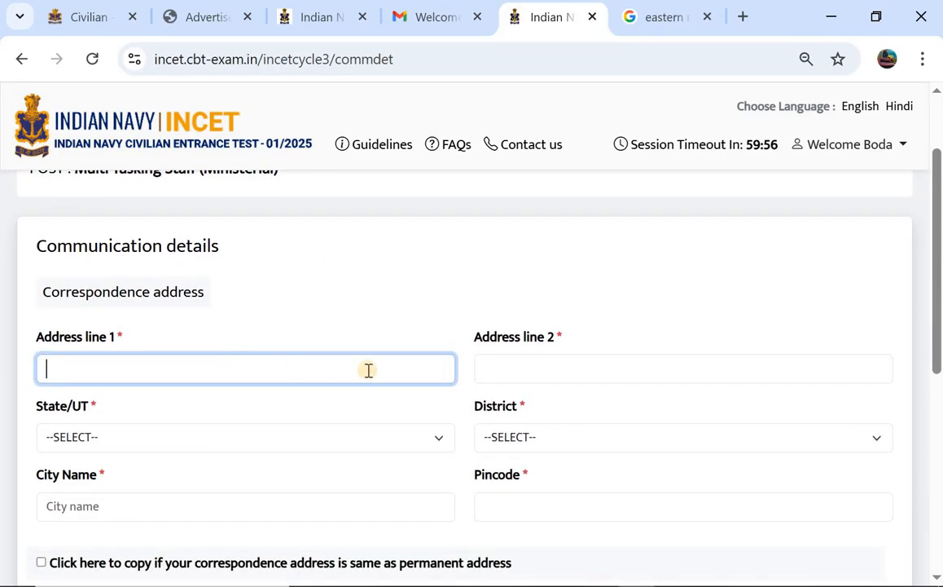
click(278, 438)
scroll(296, 337, down, 6)
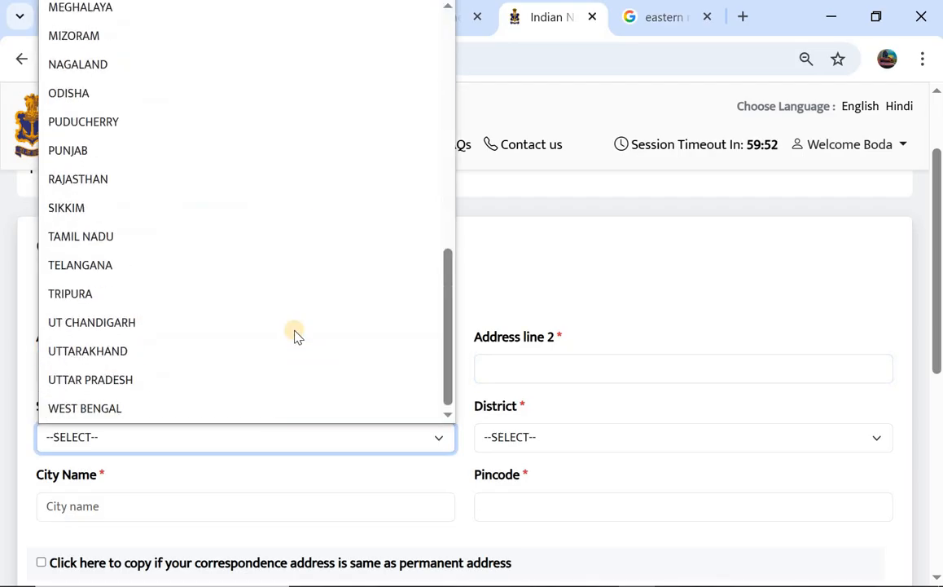
click(282, 266)
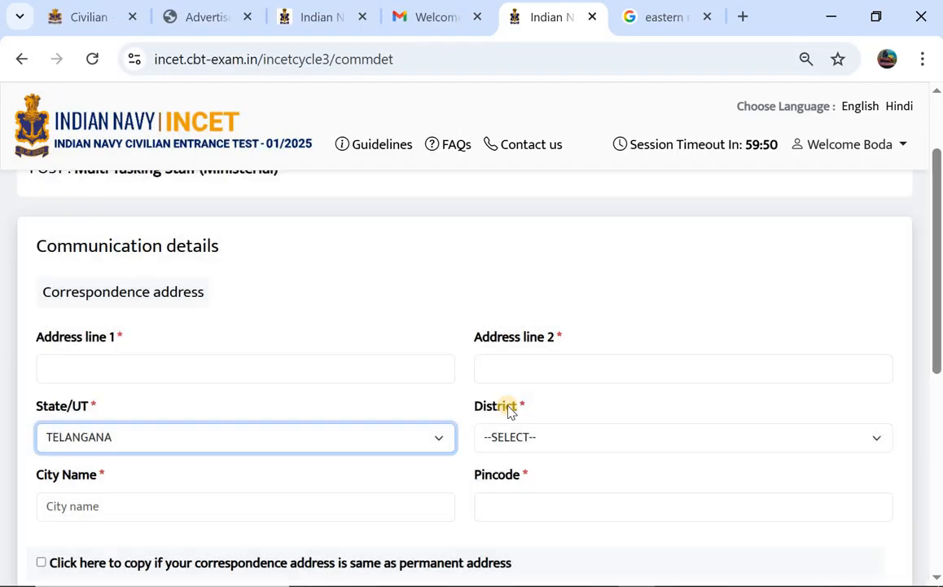
click(528, 438)
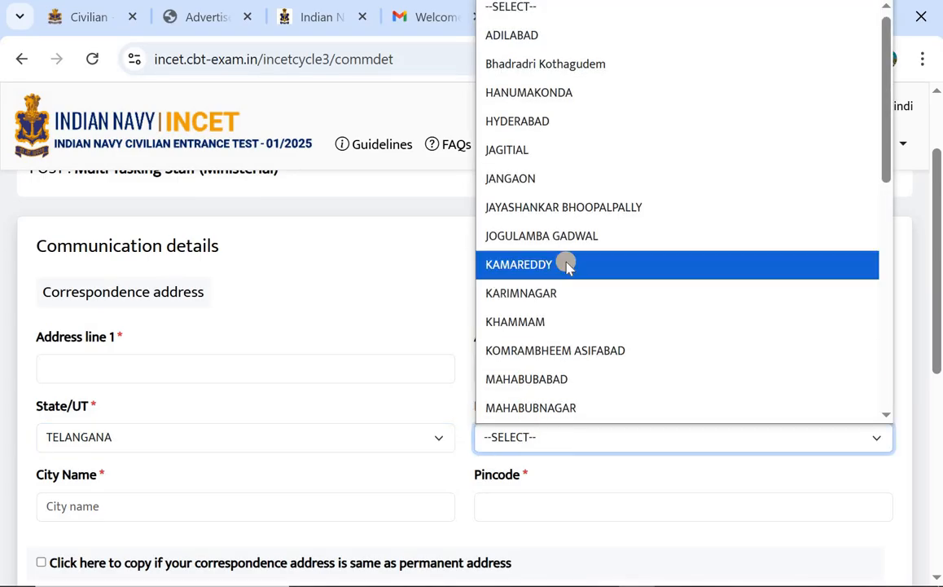
scroll(564, 268, down, 1)
click(551, 294)
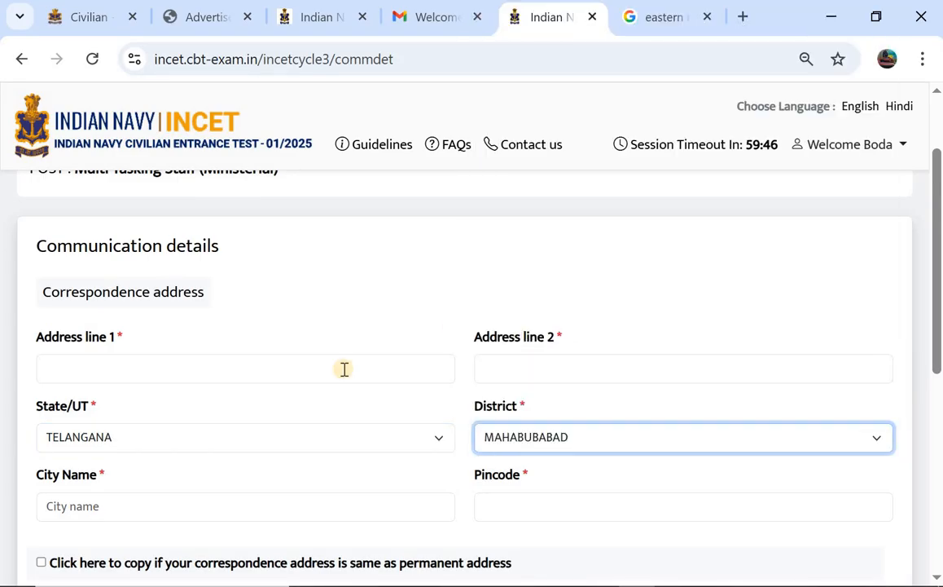
Enter the city and pincode 506101, copy to permanent address, and save the communication details.
scroll(343, 369, down, 1)
click(301, 414)
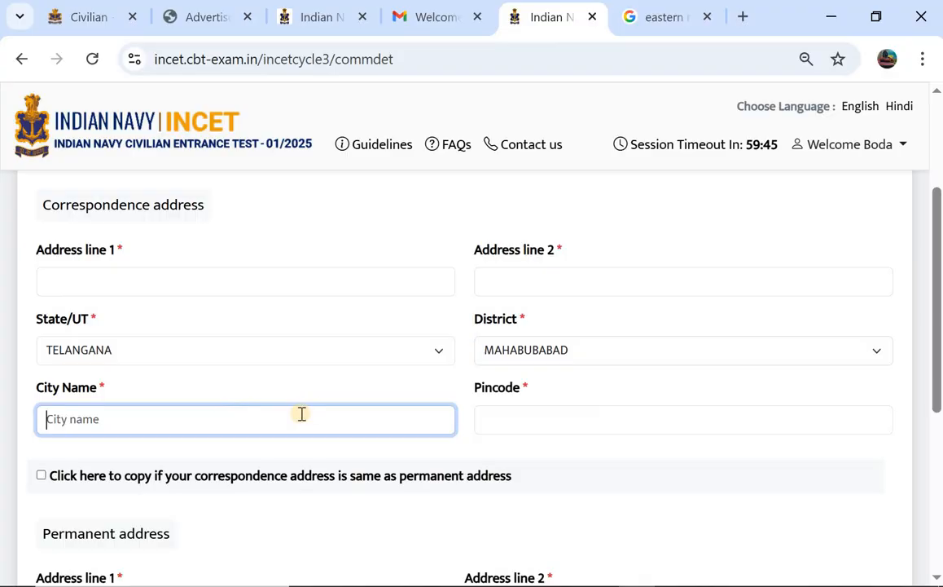
click(533, 413)
text(506)
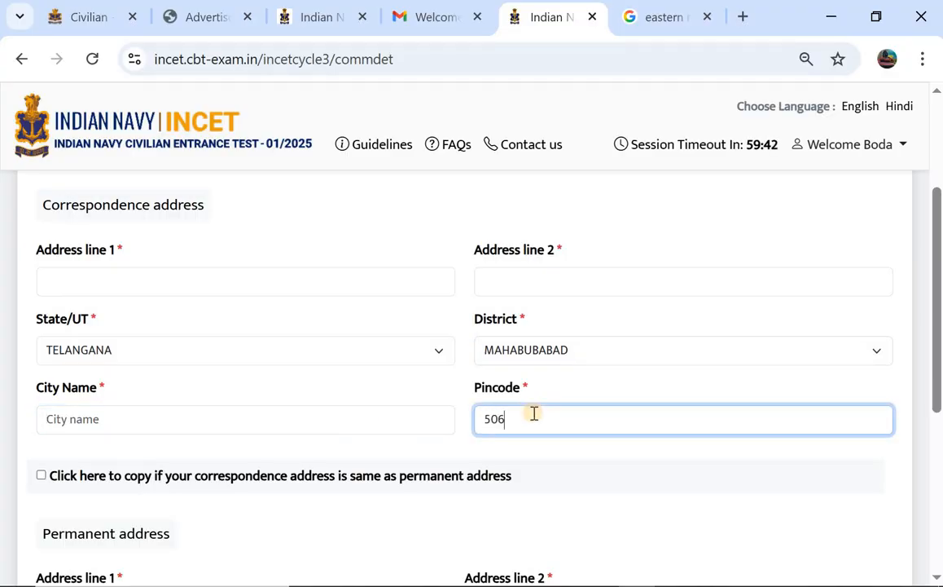
text(101)
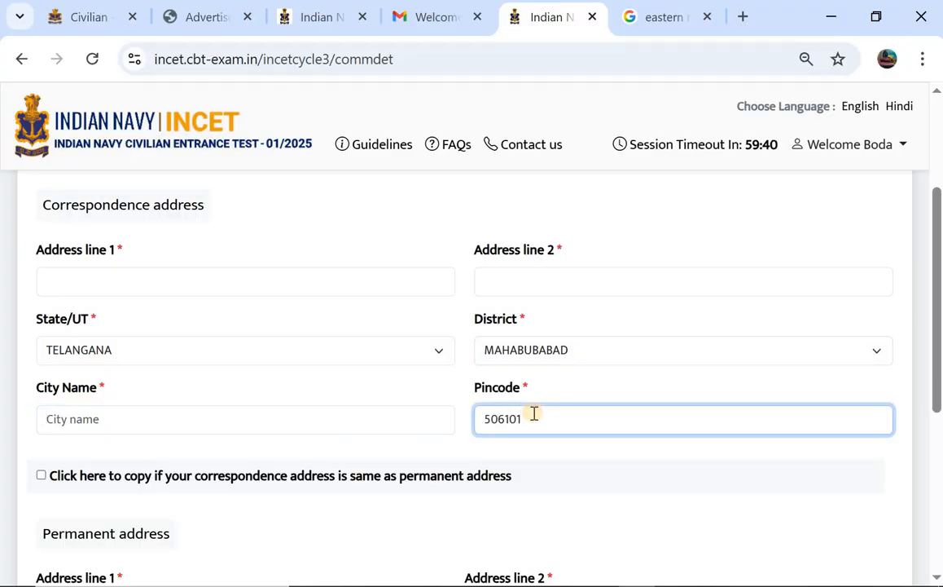
scroll(146, 362, down, 1)
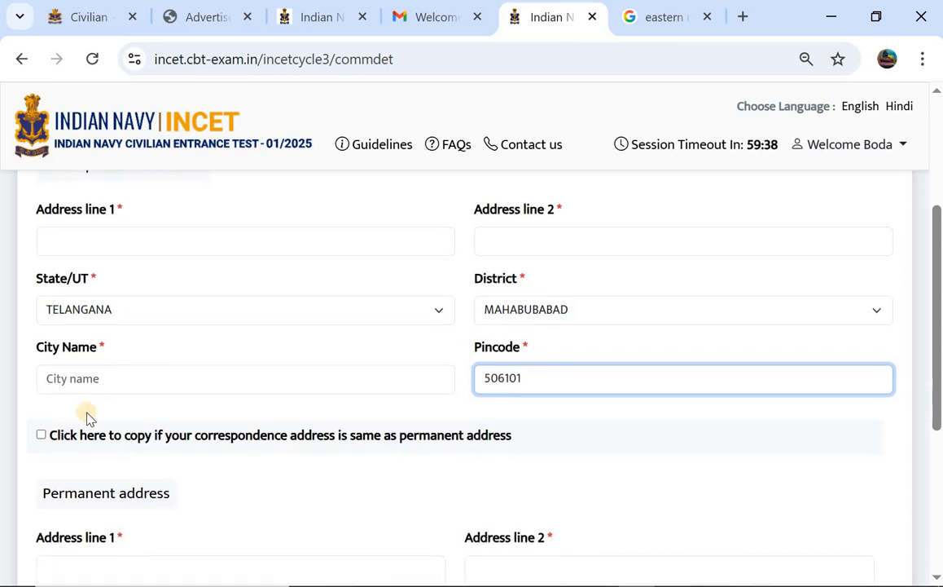
click(41, 435)
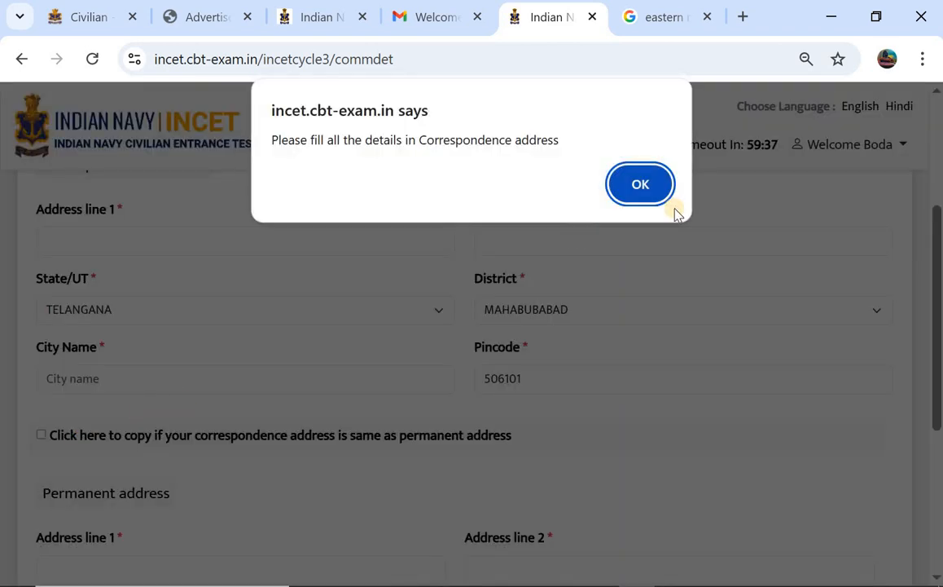
click(648, 184)
scroll(440, 295, down, 4)
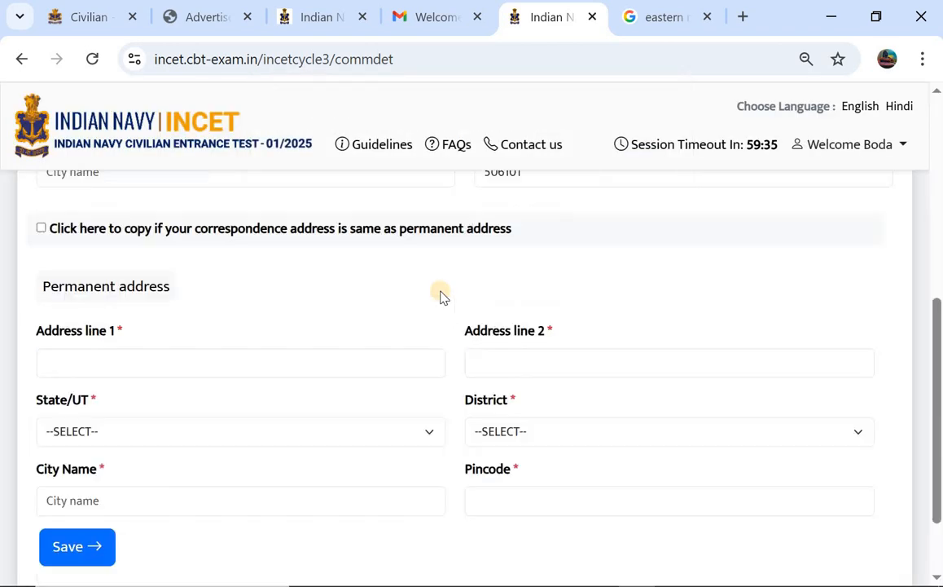
scroll(303, 305, up, 1)
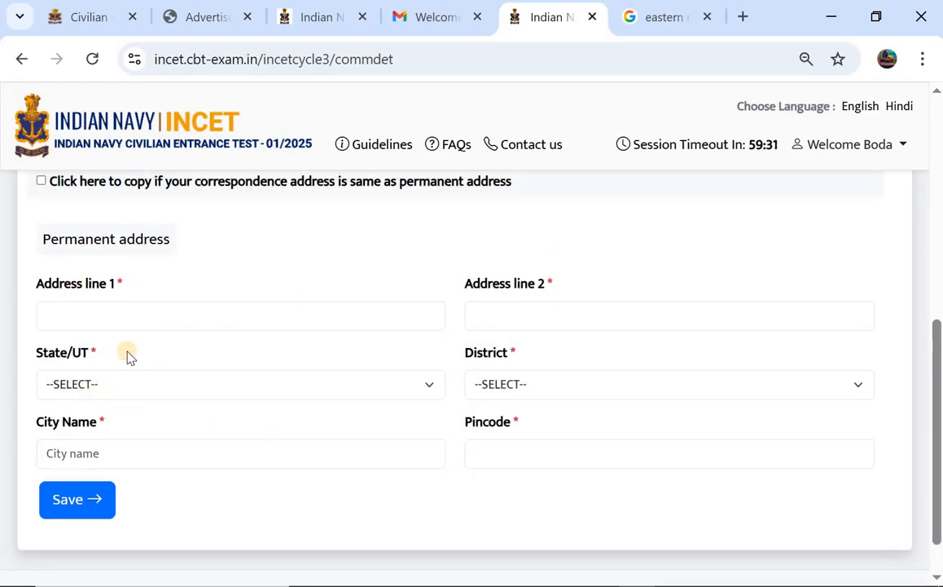
scroll(147, 358, down, 1)
click(73, 471)
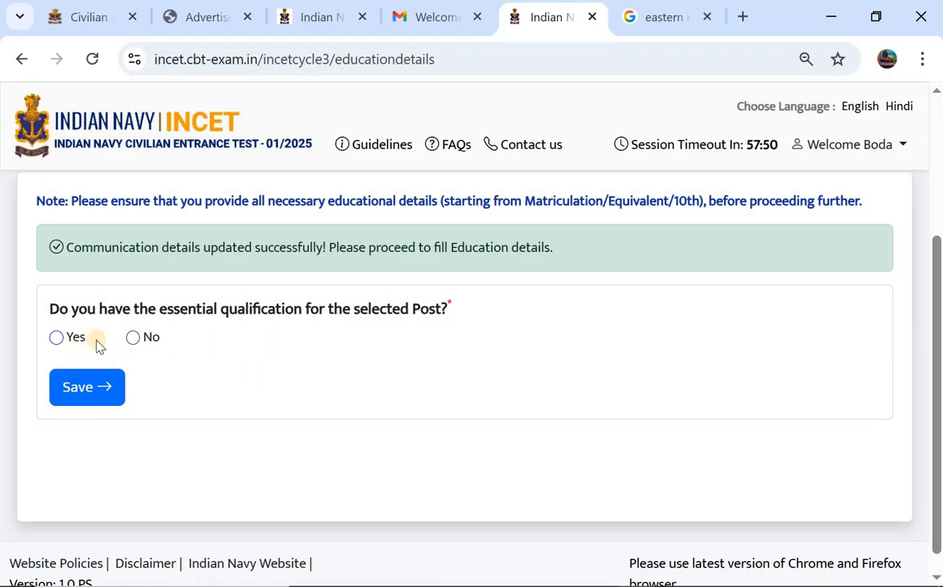
Answer Yes to having the essential qualification, save, and scroll to the qualification table.
click(57, 337)
click(85, 383)
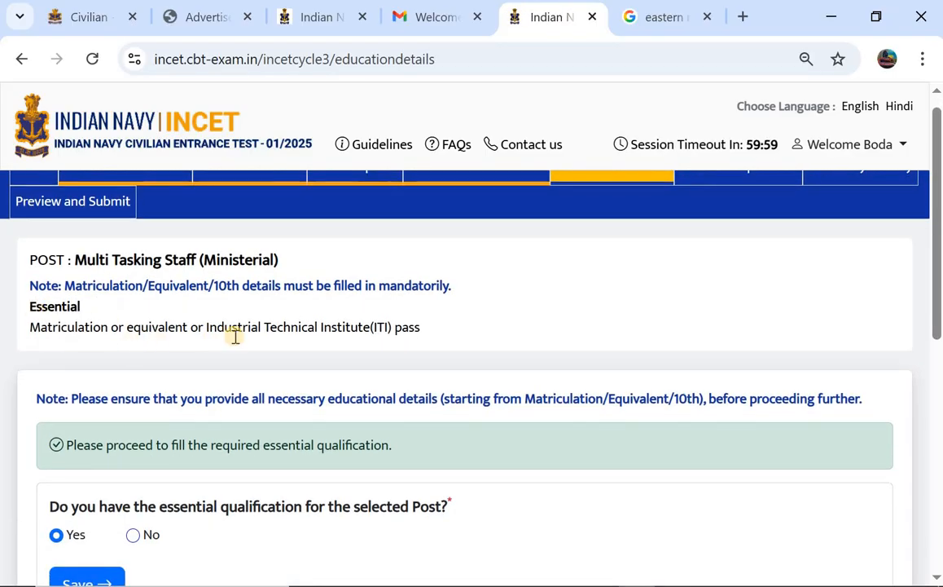
scroll(235, 342, down, 2)
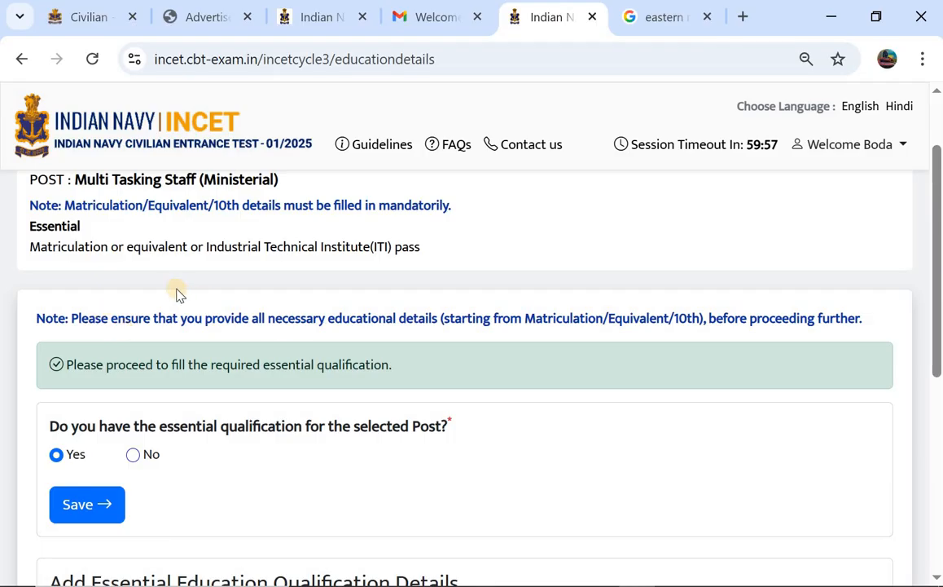
scroll(293, 346, down, 1)
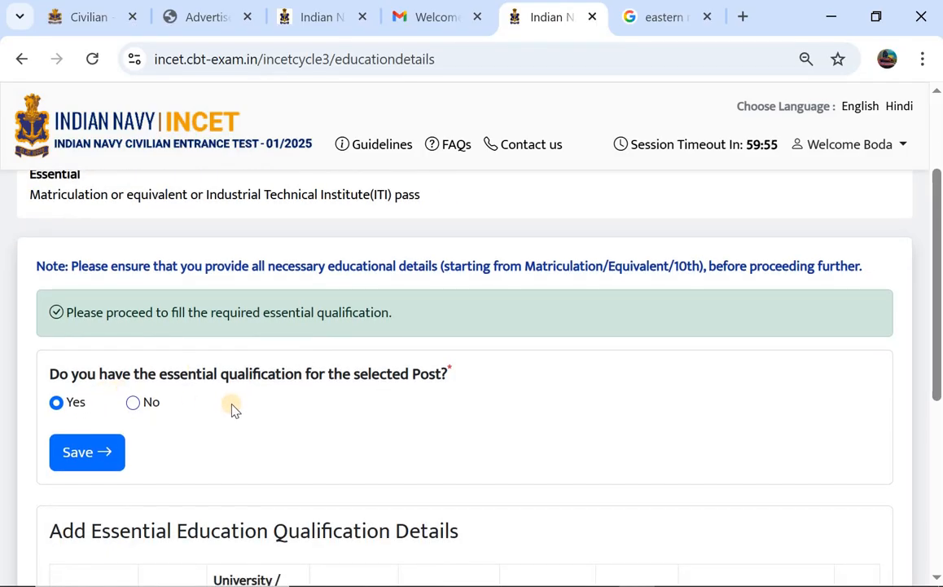
scroll(148, 453, down, 3)
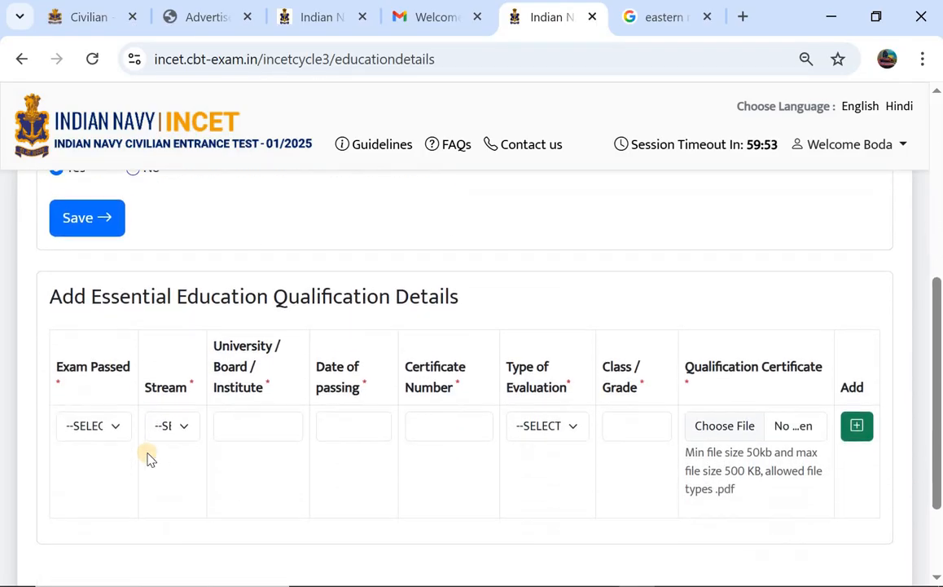
Set exam passed and stream to Matriculation/Equivalent, stepping through board, passing date and certificate fields.
scroll(144, 379, down, 1)
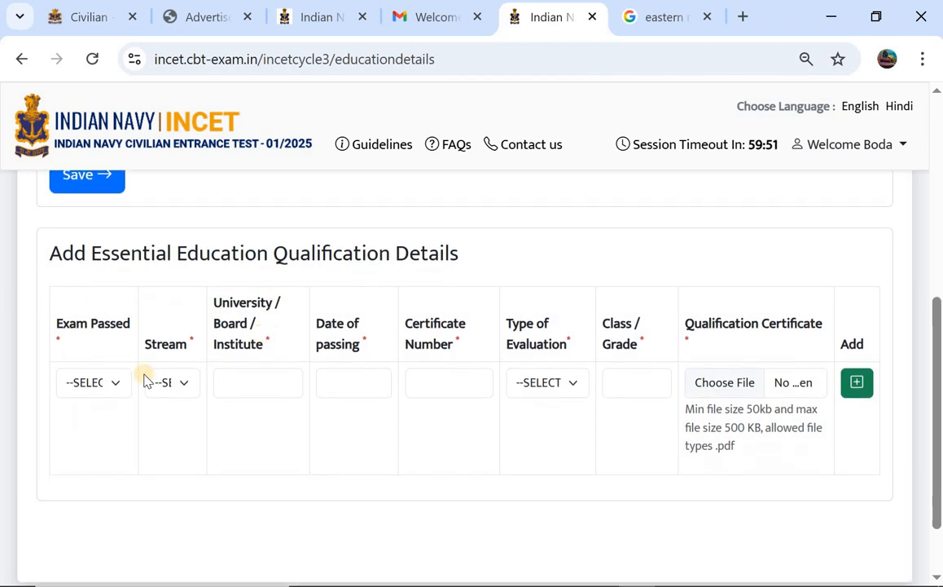
click(96, 390)
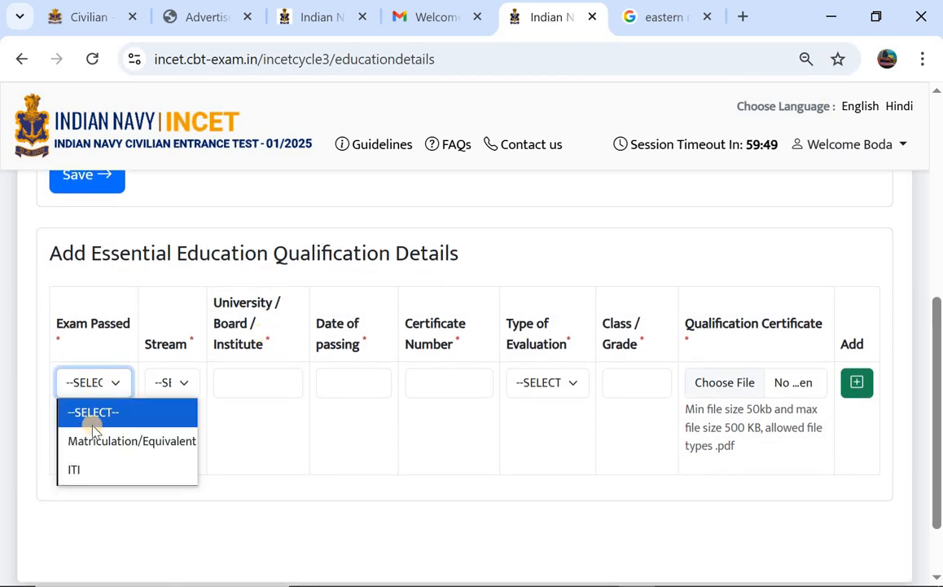
click(99, 440)
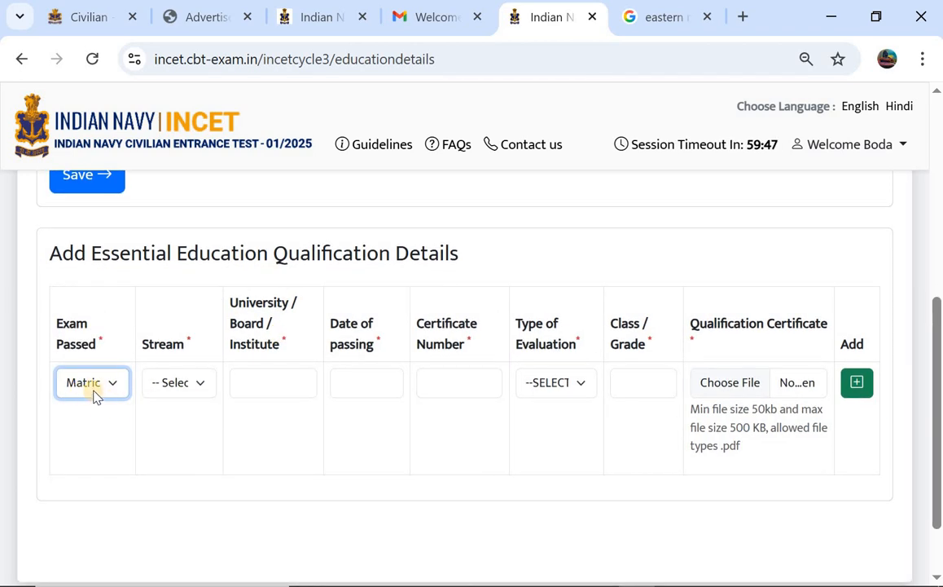
click(172, 384)
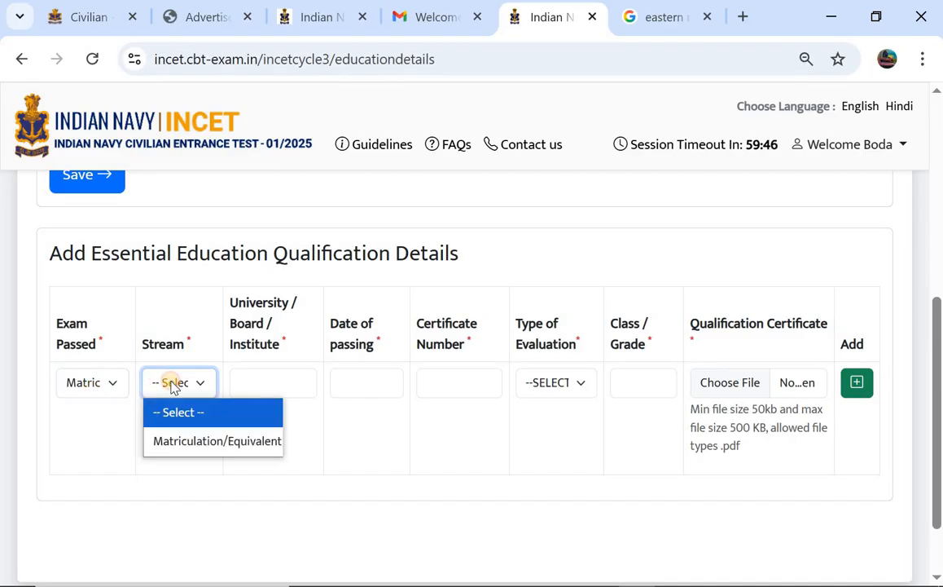
click(202, 442)
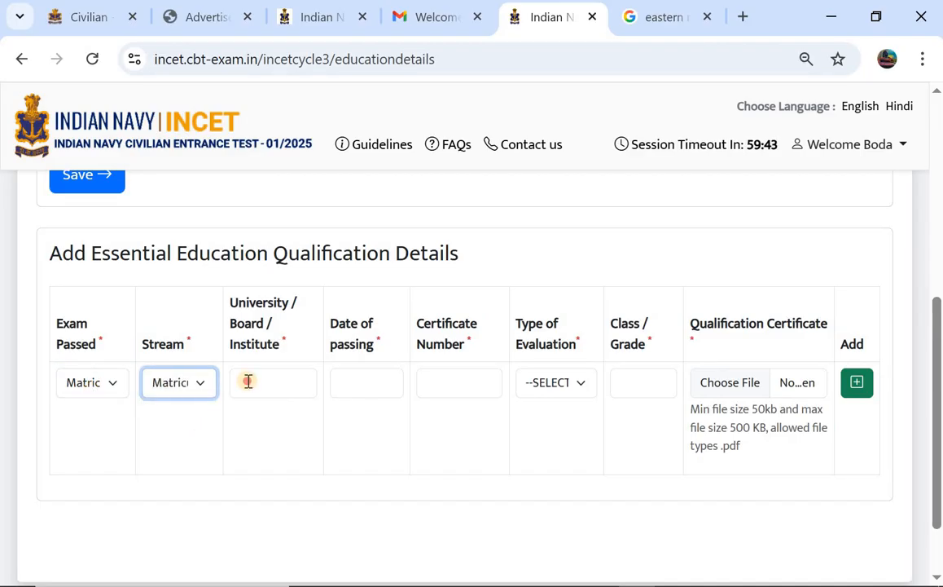
click(246, 383)
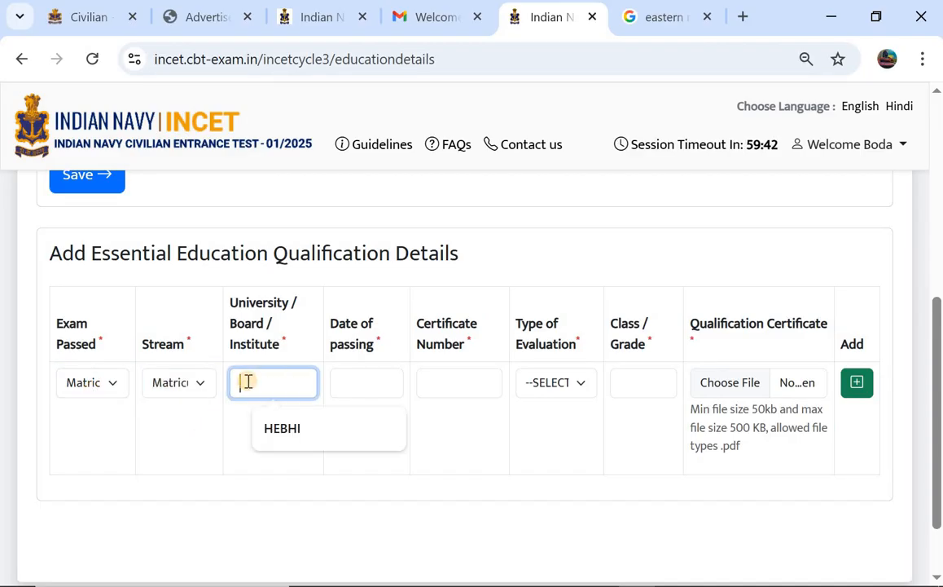
click(369, 386)
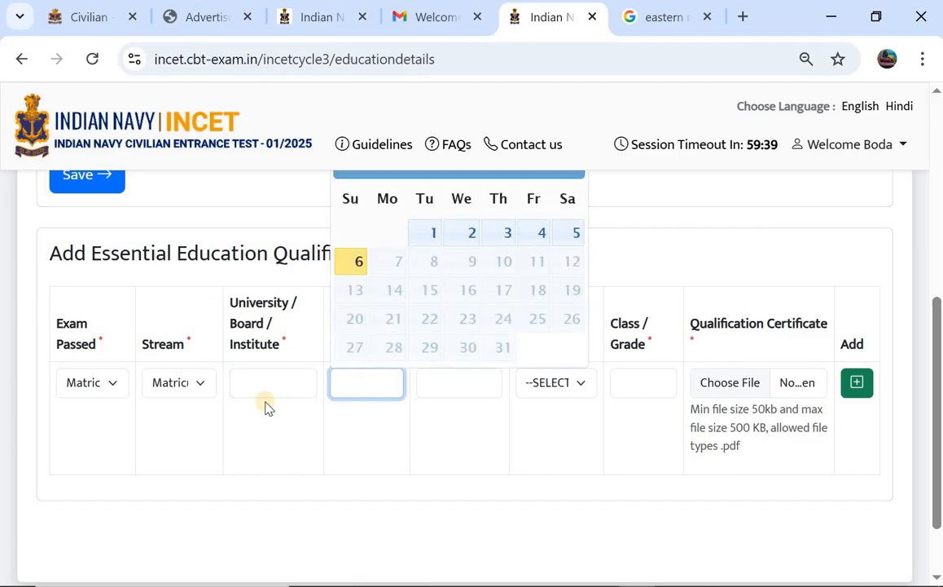
click(466, 376)
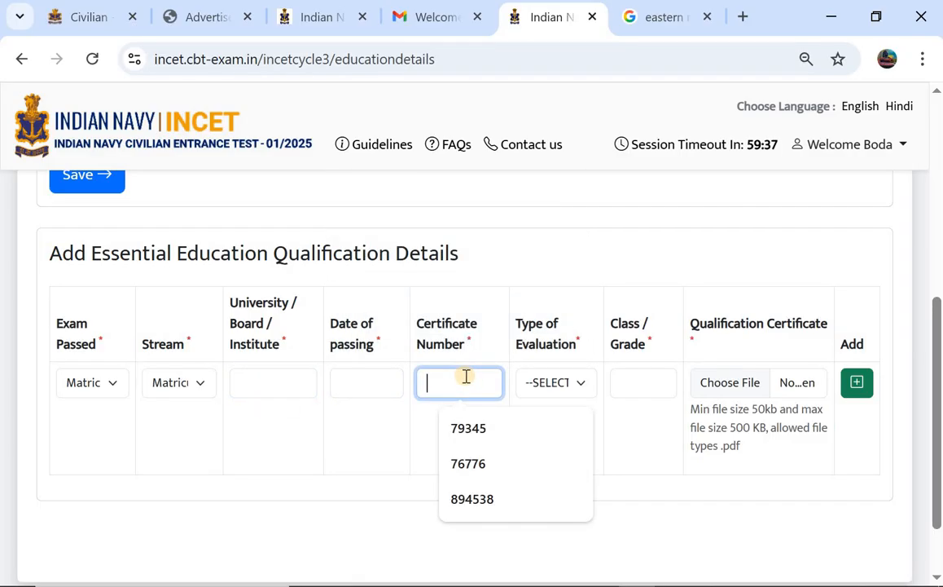
Switch the evaluation type from Percentage Marks to CGPA and enter 7.8 out of 10.
click(553, 391)
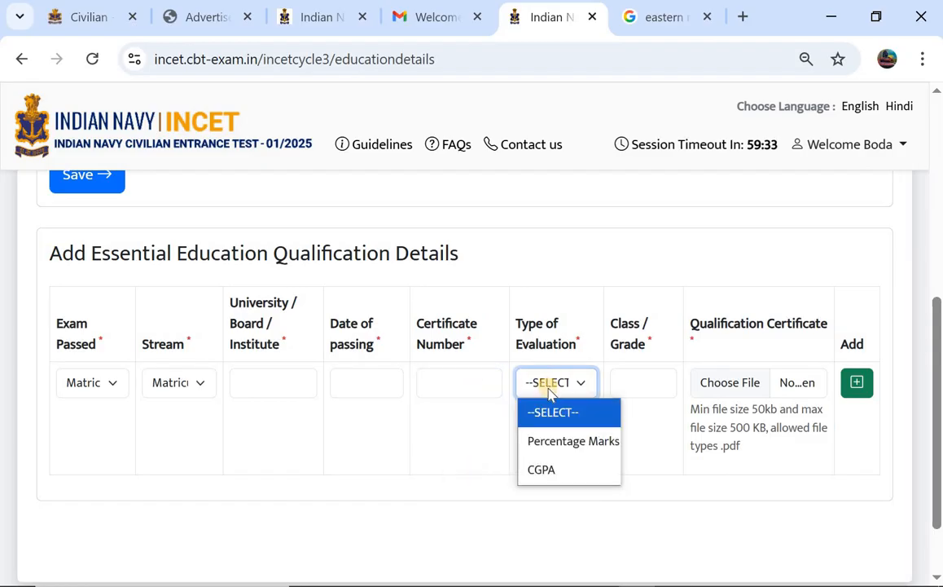
click(553, 441)
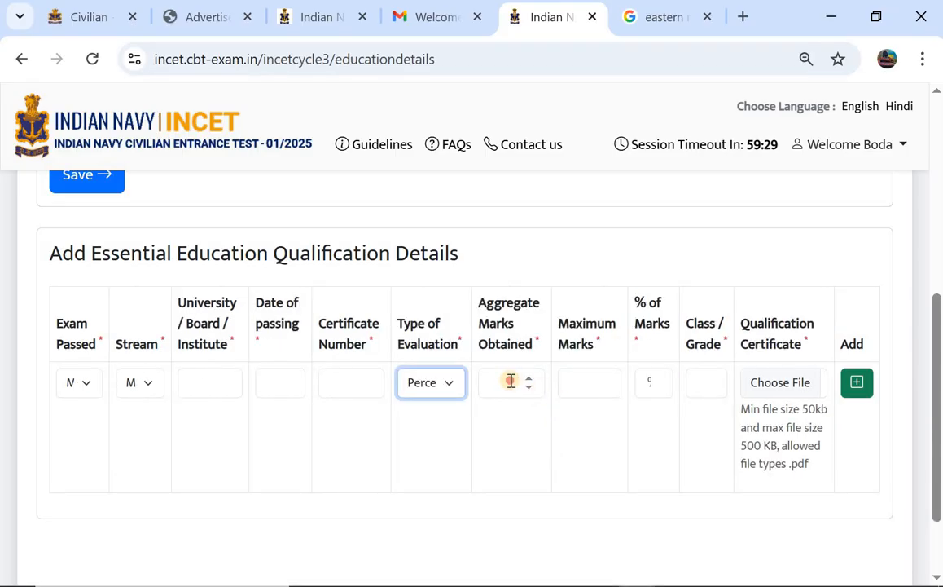
click(511, 381)
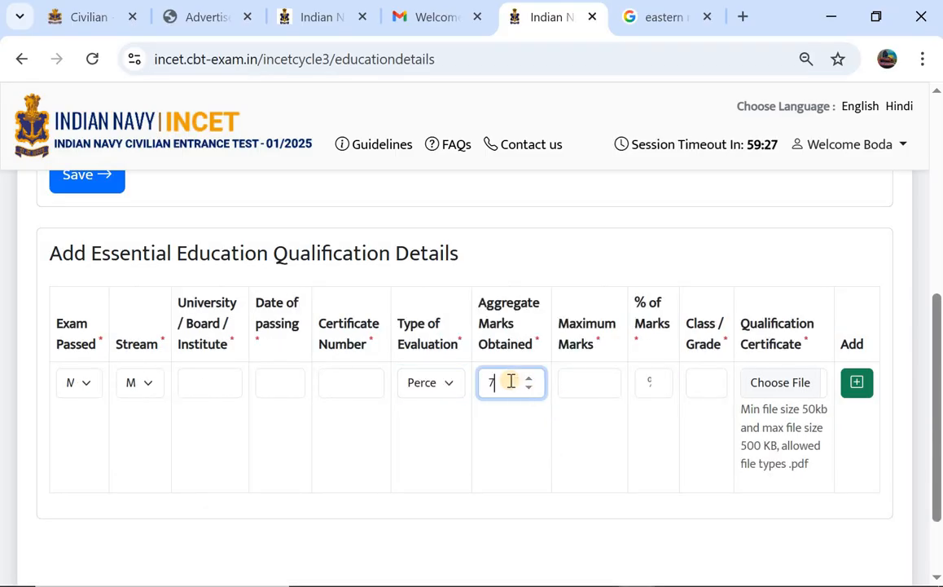
click(574, 379)
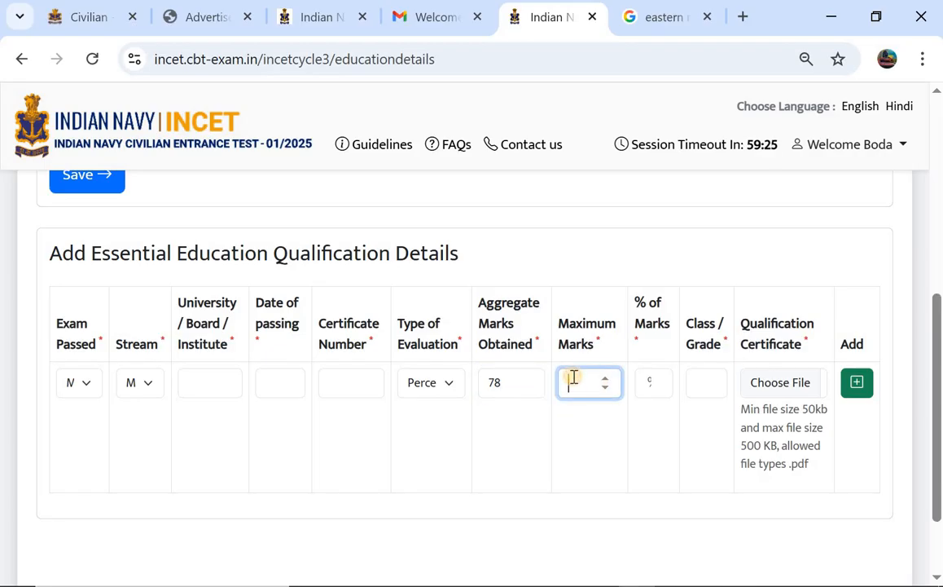
click(651, 381)
text(7)
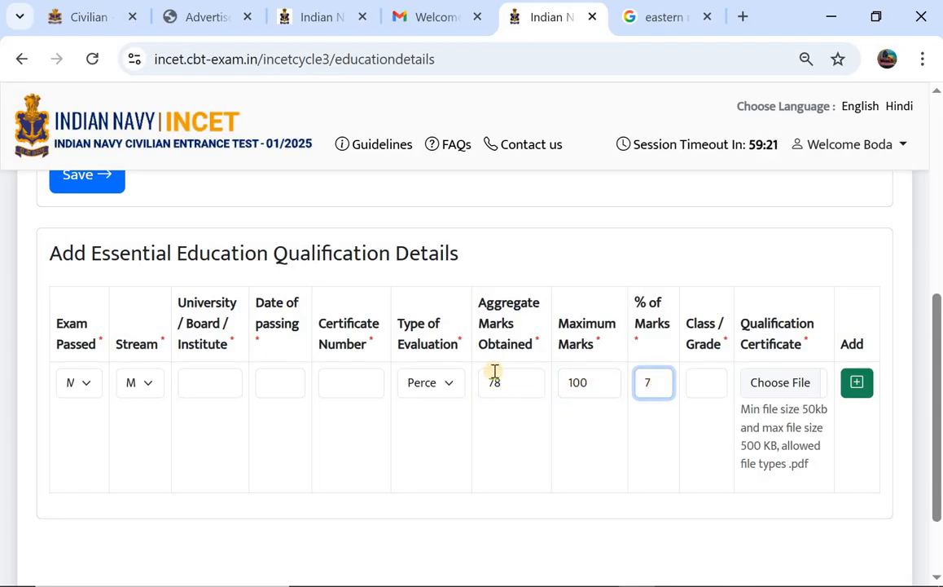
click(434, 386)
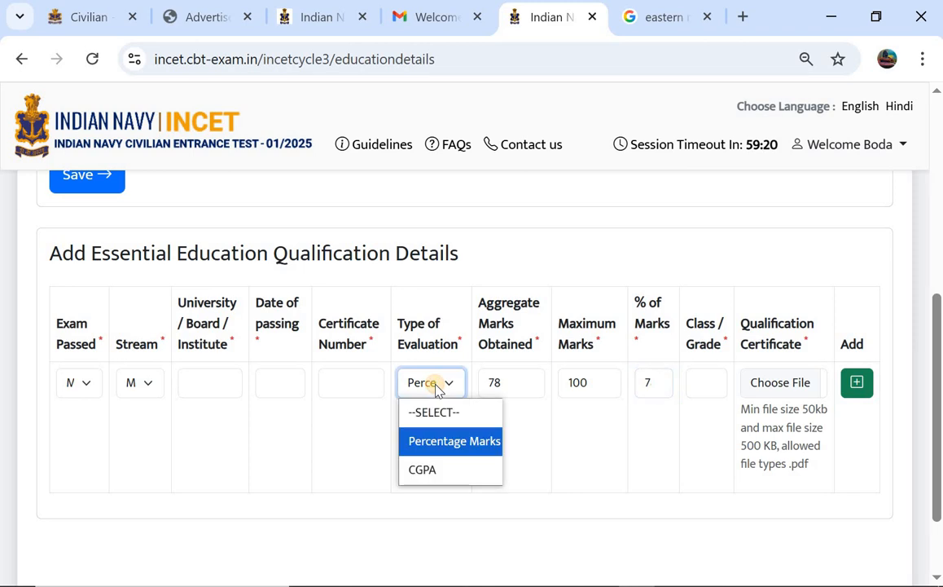
click(423, 470)
click(547, 372)
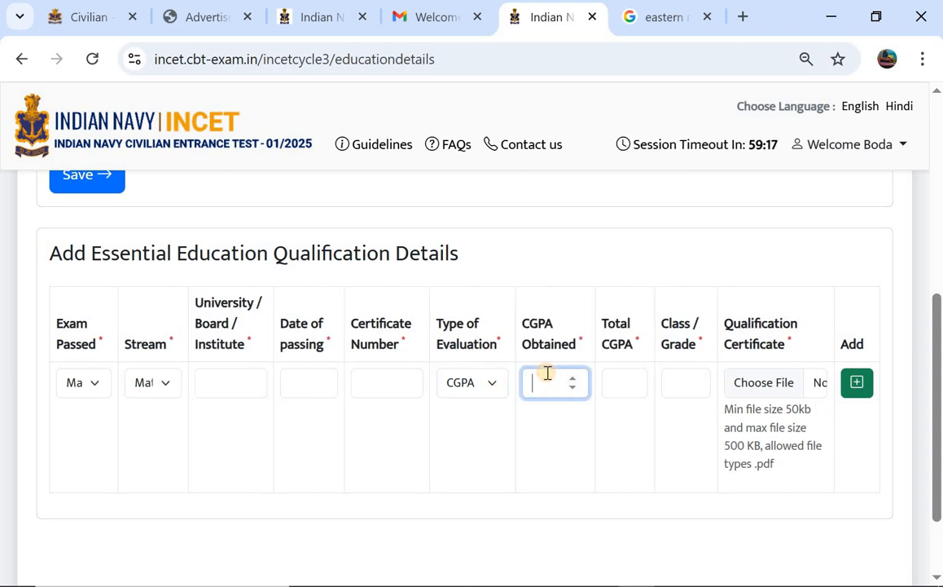
text(7)
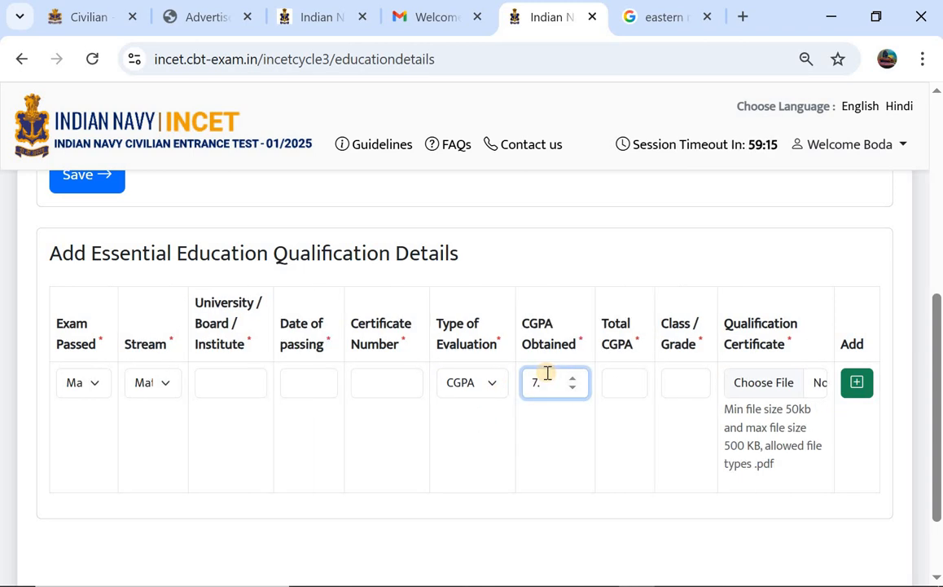
text(.8)
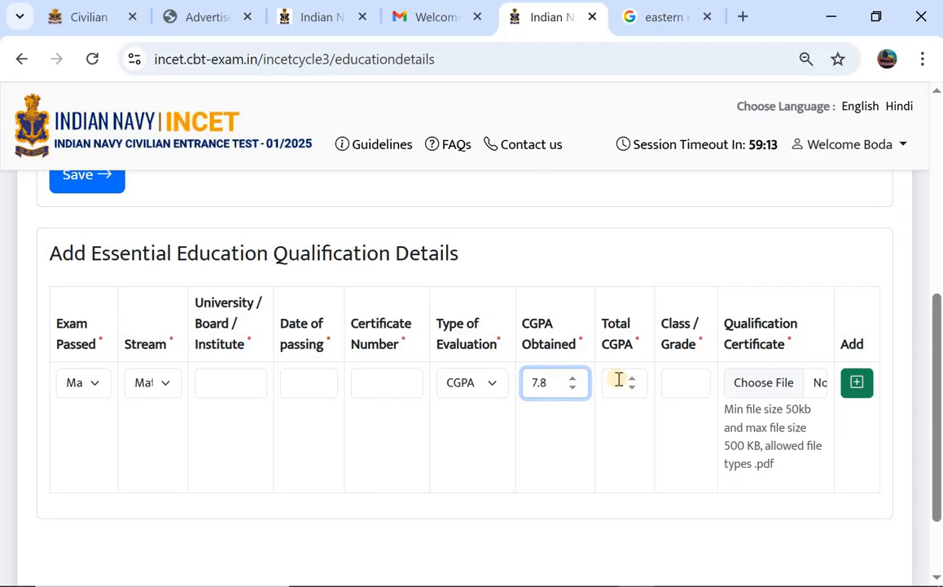
click(619, 379)
text(10)
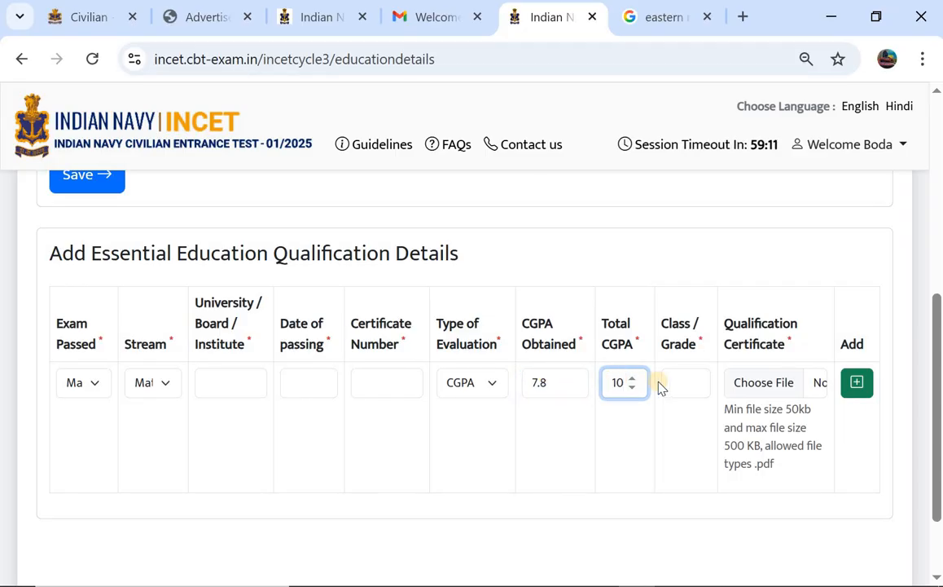
click(673, 384)
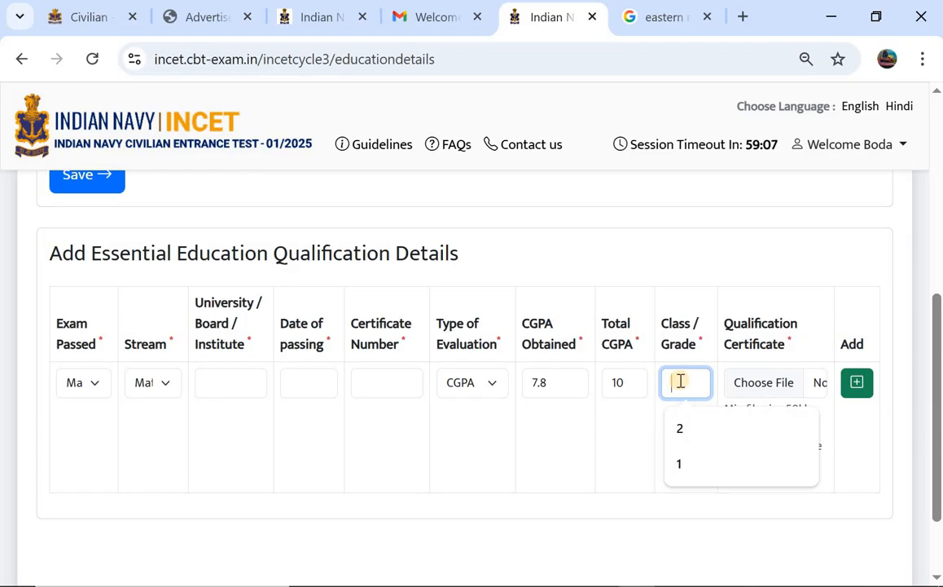
scroll(746, 374, down, 1)
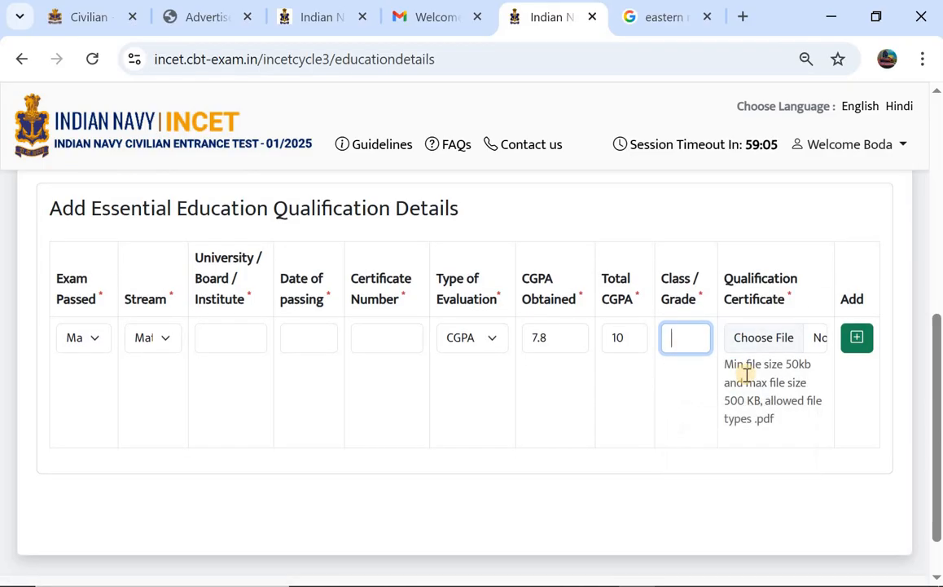
scroll(746, 375, down, 1)
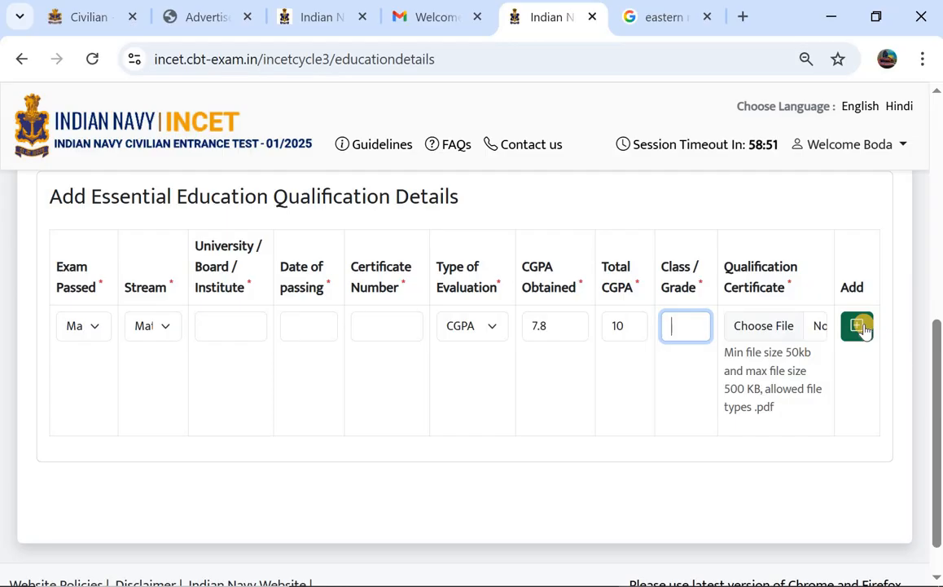
Save the Matriculation qualification row to reach the Experience Details page.
click(96, 329)
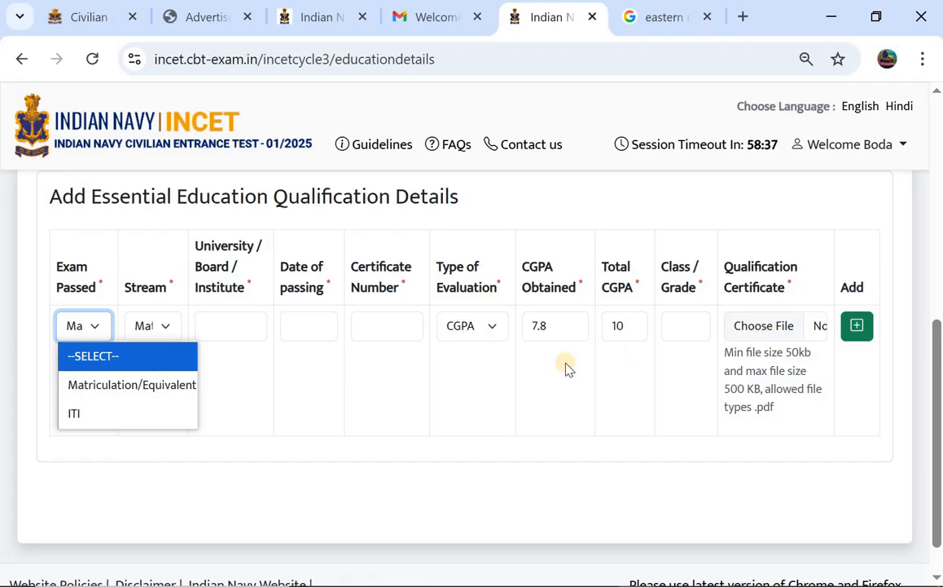
scroll(565, 371, down, 1)
scroll(565, 371, up, 2)
click(88, 234)
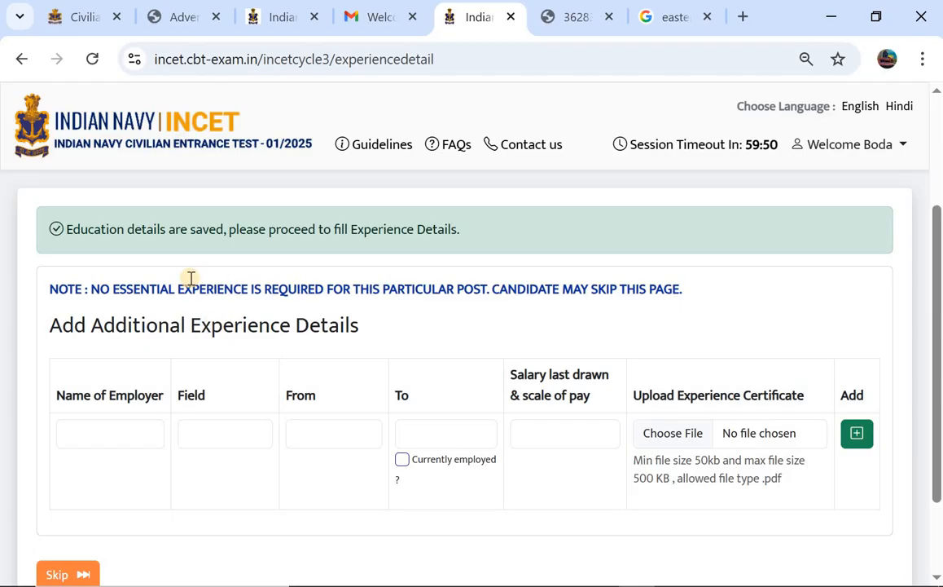
Skip the experience details and choose Hyderabad as exam city preference 1.
scroll(189, 279, down, 1)
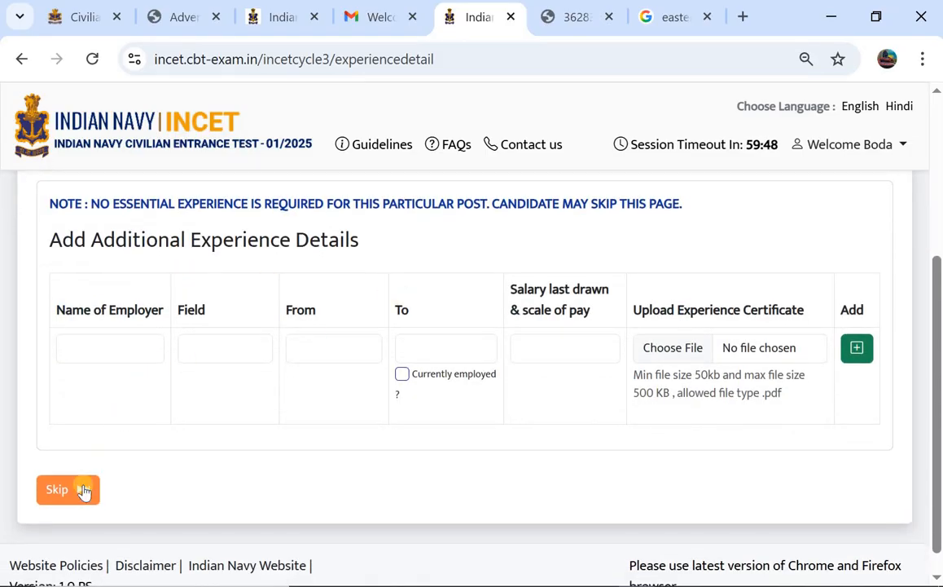
click(82, 490)
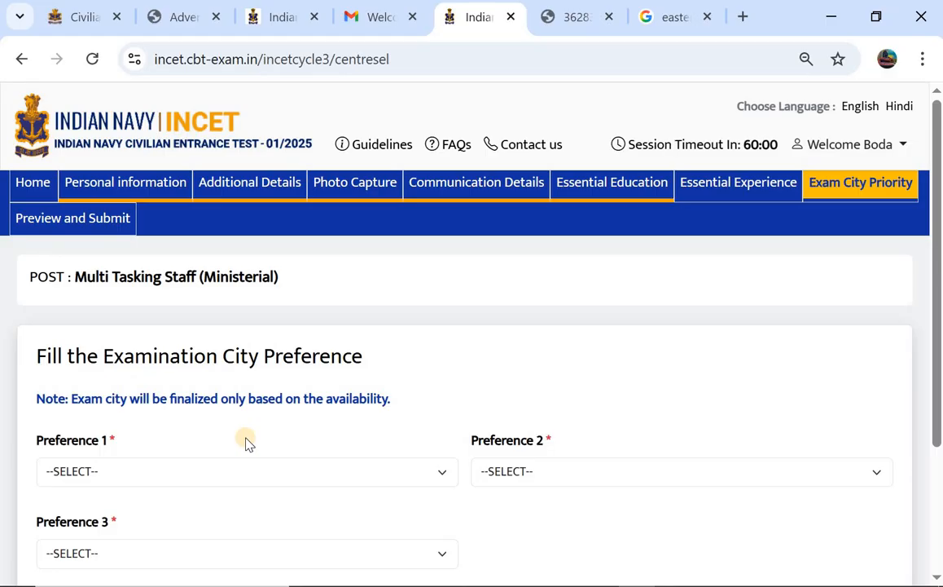
scroll(249, 443, down, 2)
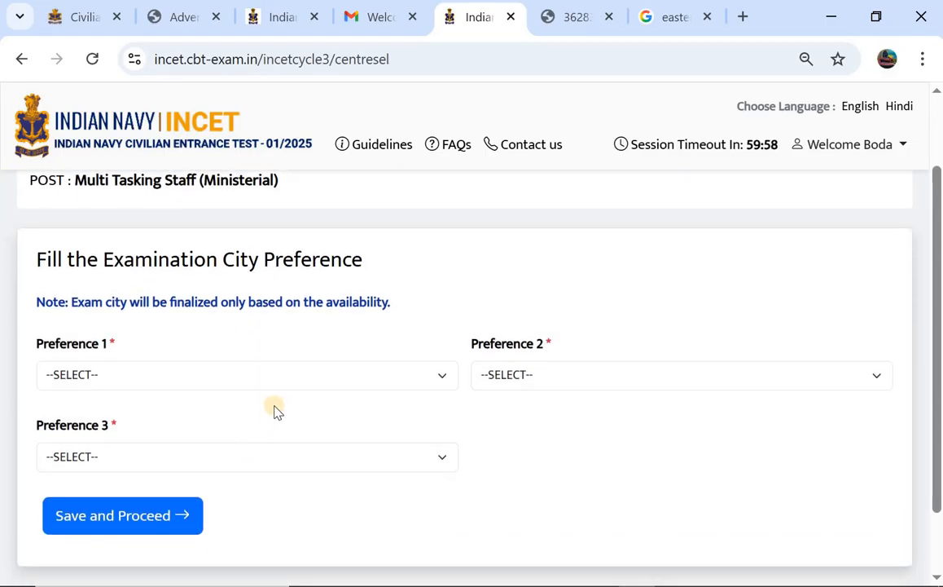
click(161, 380)
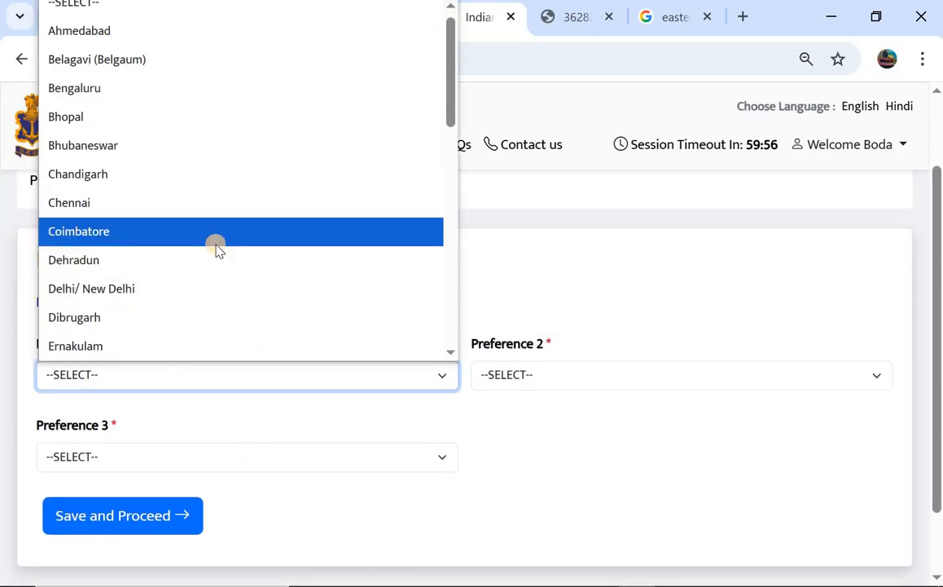
scroll(217, 248, down, 1)
scroll(217, 249, down, 2)
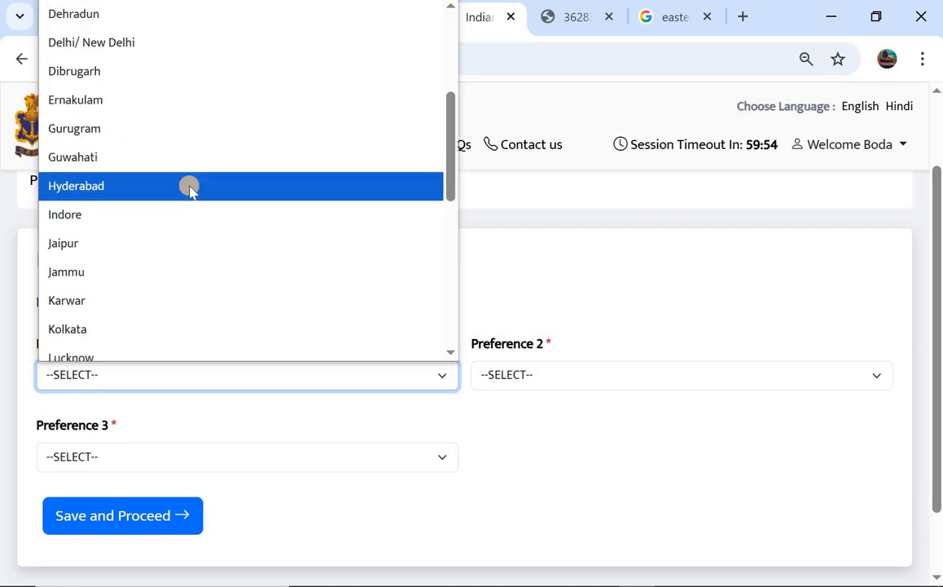
click(226, 214)
Set Bengaluru and Tirupathi as preferences 2 and 3, then save and confirm.
click(505, 380)
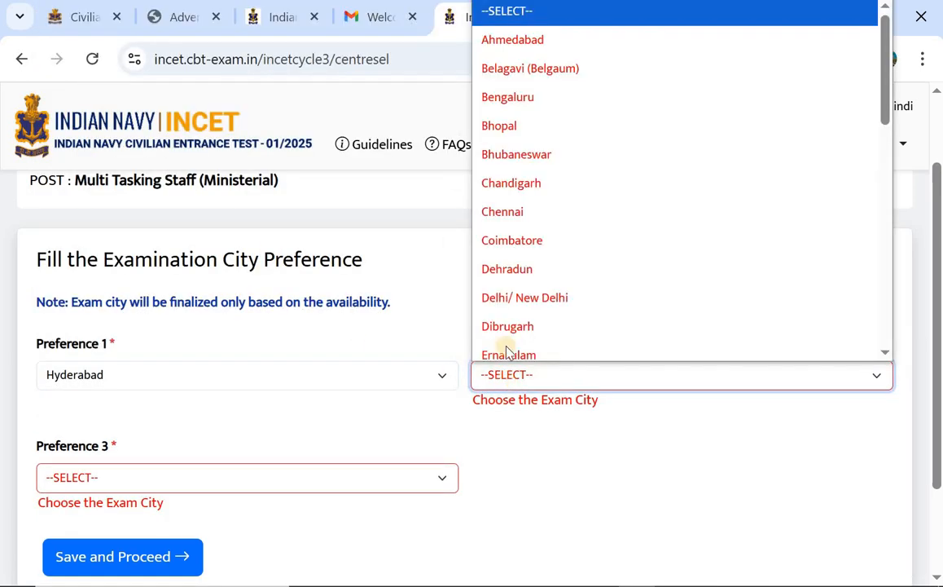
scroll(562, 224, down, 1)
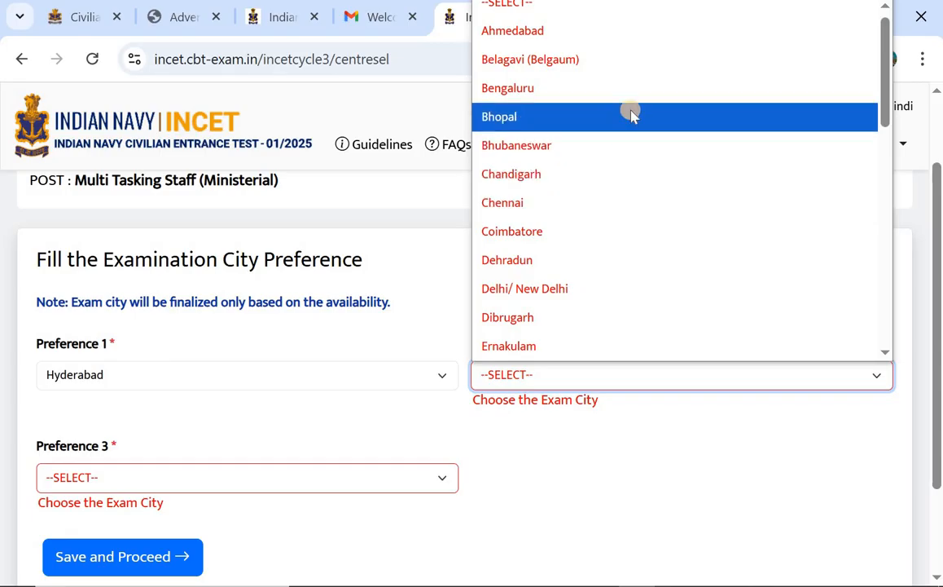
click(643, 93)
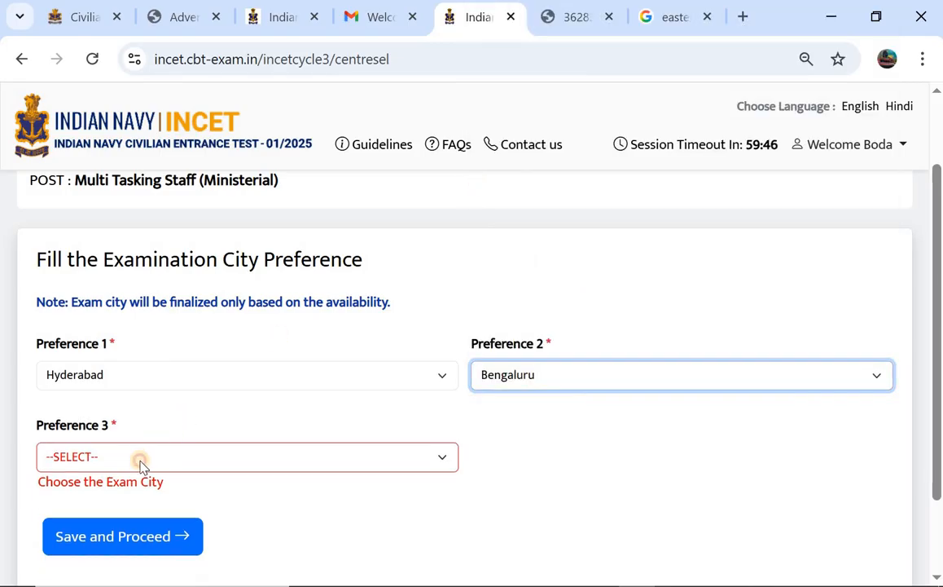
click(142, 461)
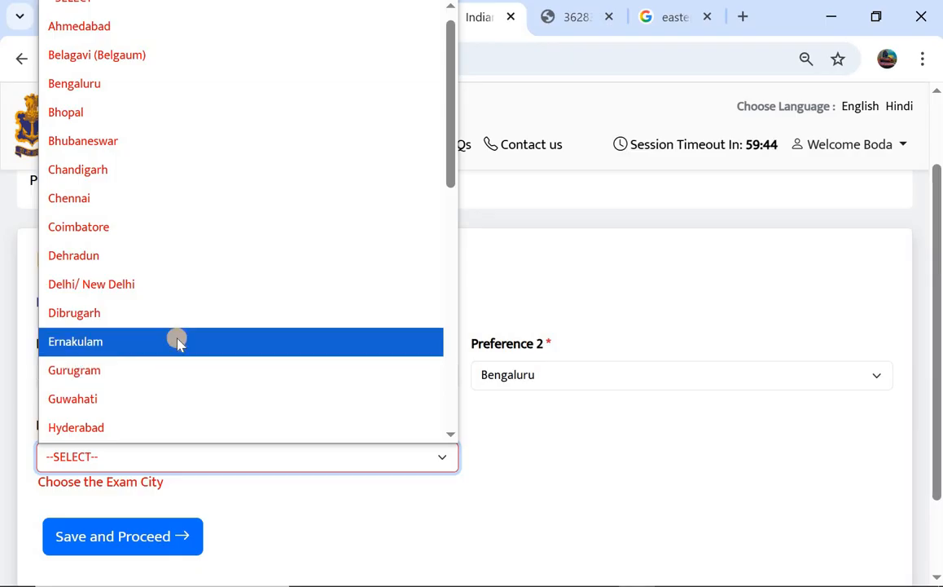
scroll(179, 347, down, 5)
scroll(179, 342, down, 3)
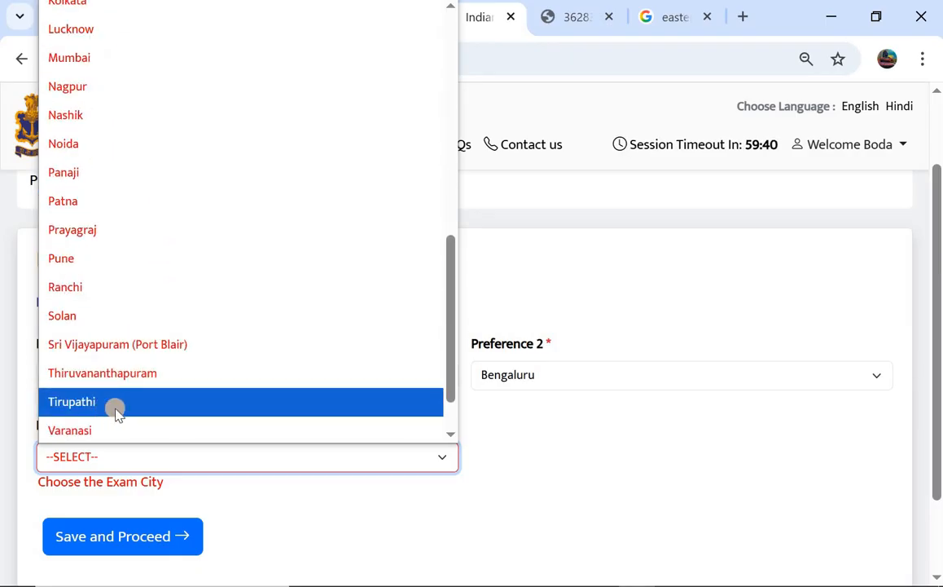
click(115, 412)
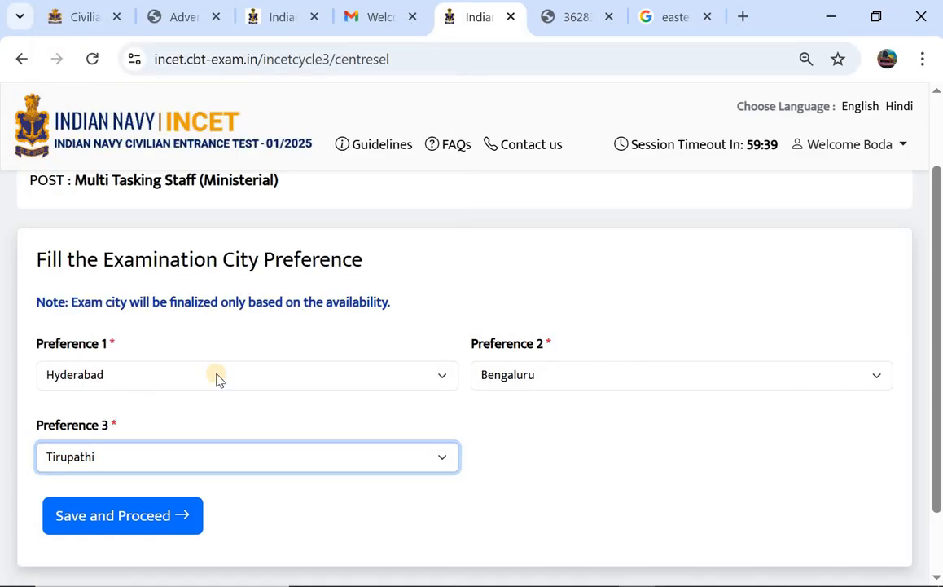
click(97, 513)
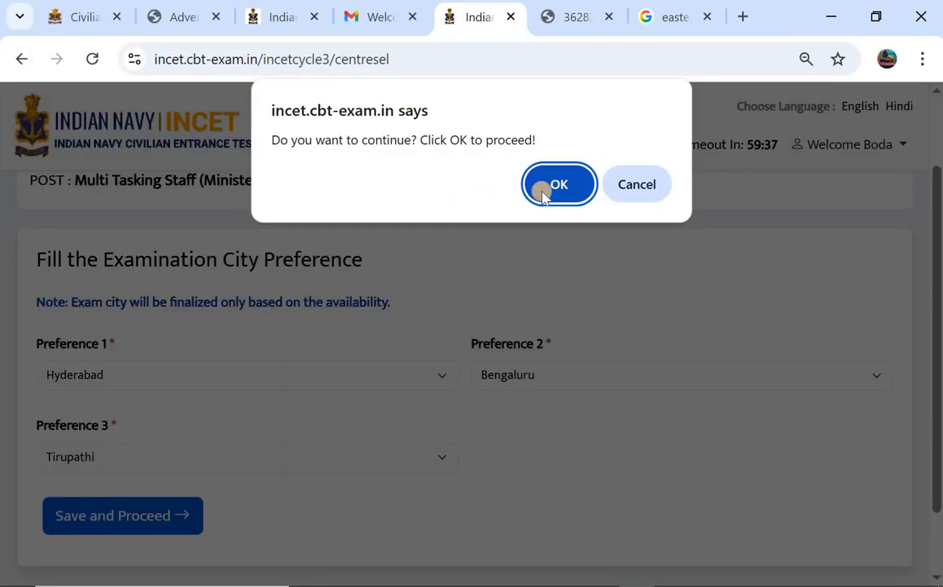
click(557, 193)
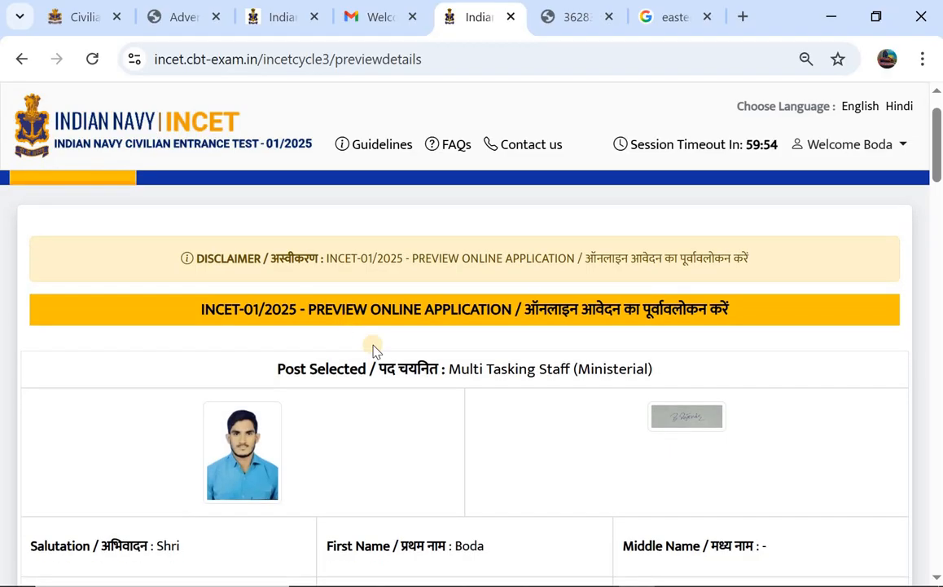
scroll(366, 375, down, 20)
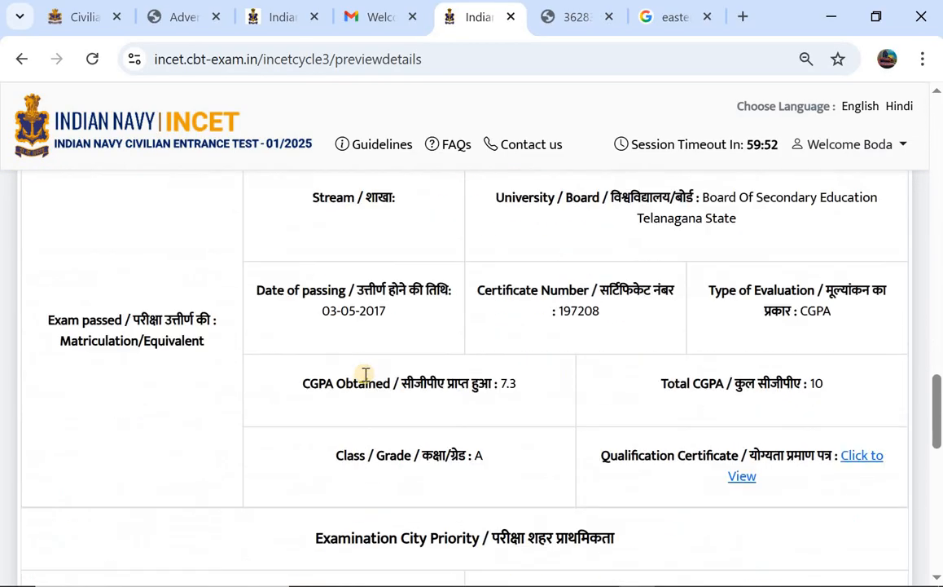
scroll(366, 377, down, 3)
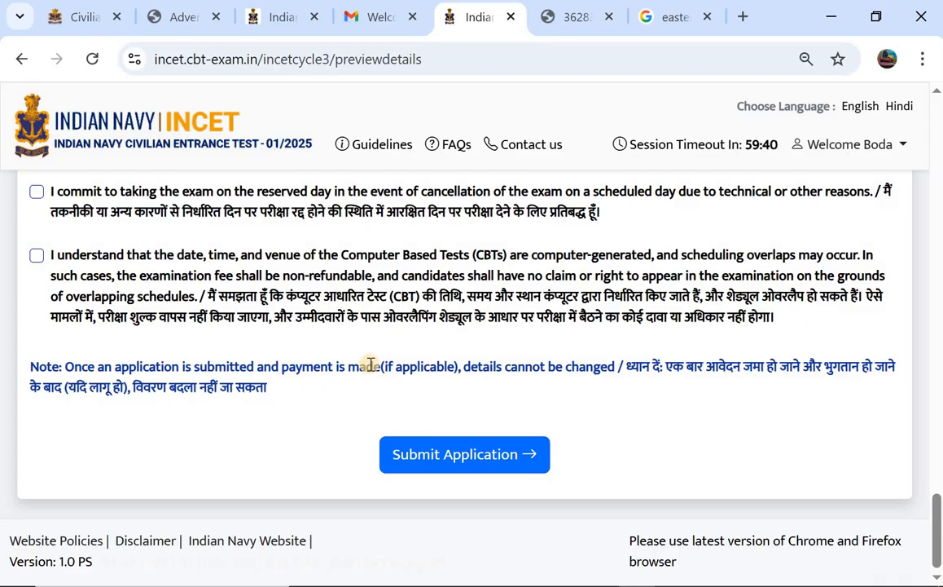
scroll(253, 254, up, 1)
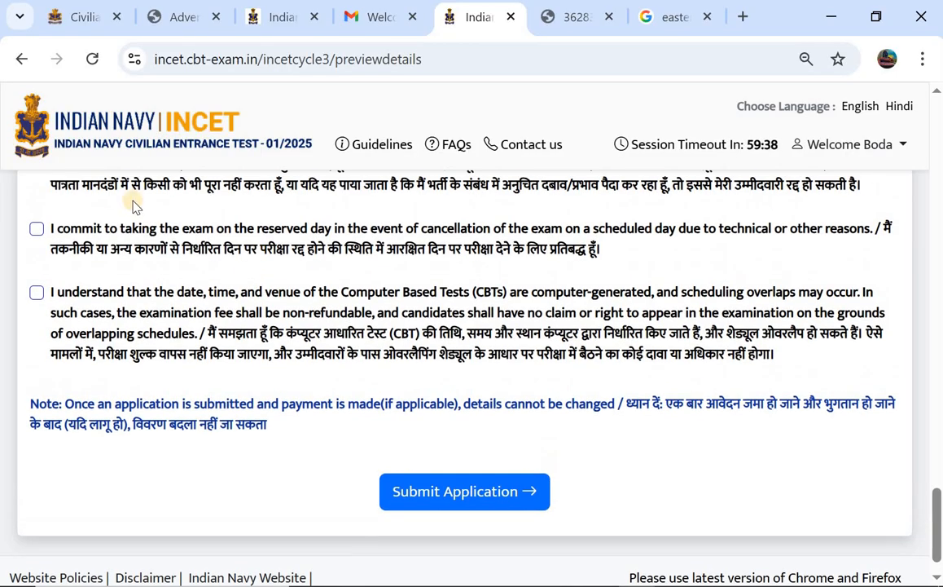
scroll(130, 205, up, 4)
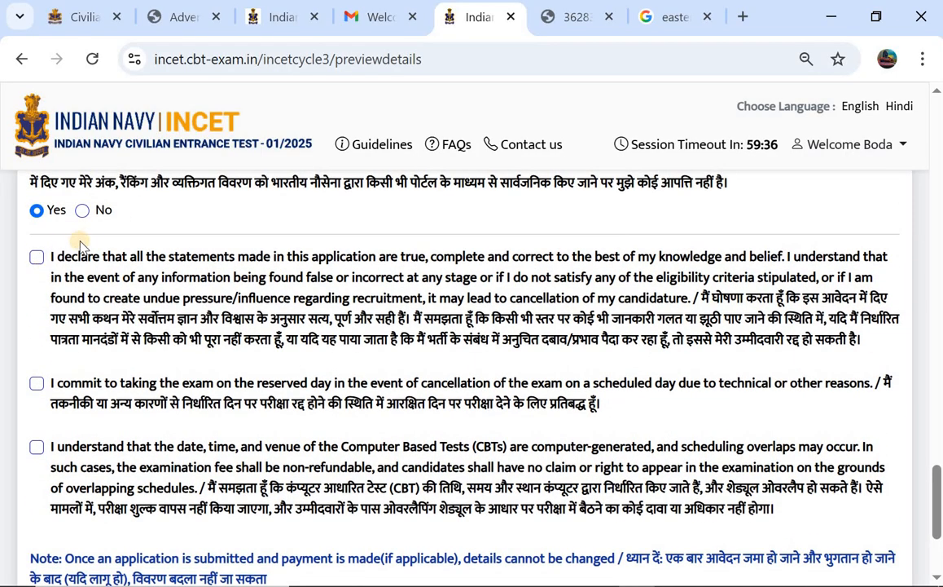
scroll(77, 241, up, 6)
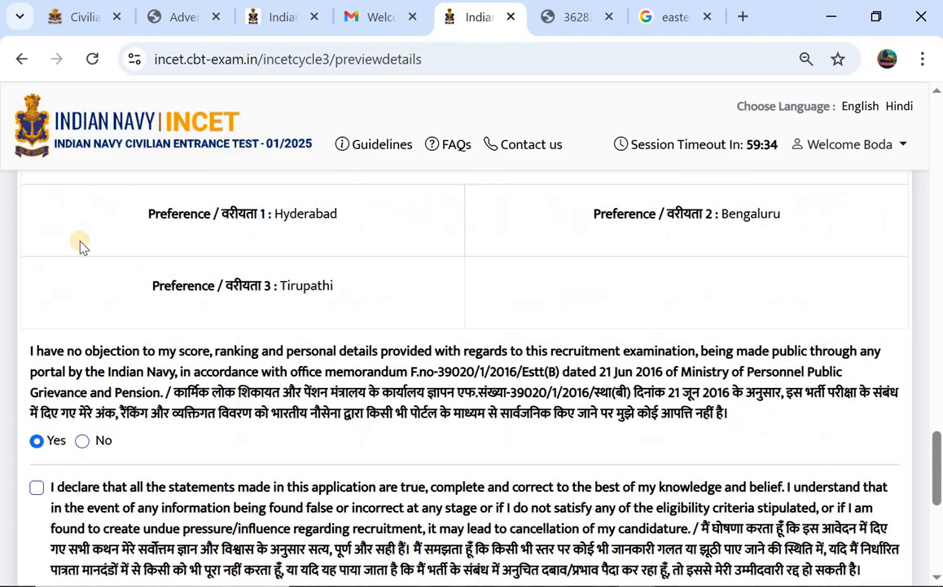
scroll(69, 248, down, 6)
scroll(63, 248, down, 1)
Tick all three declarations: truthful statements, reserved exam day, and possible scheduling overlaps.
click(36, 200)
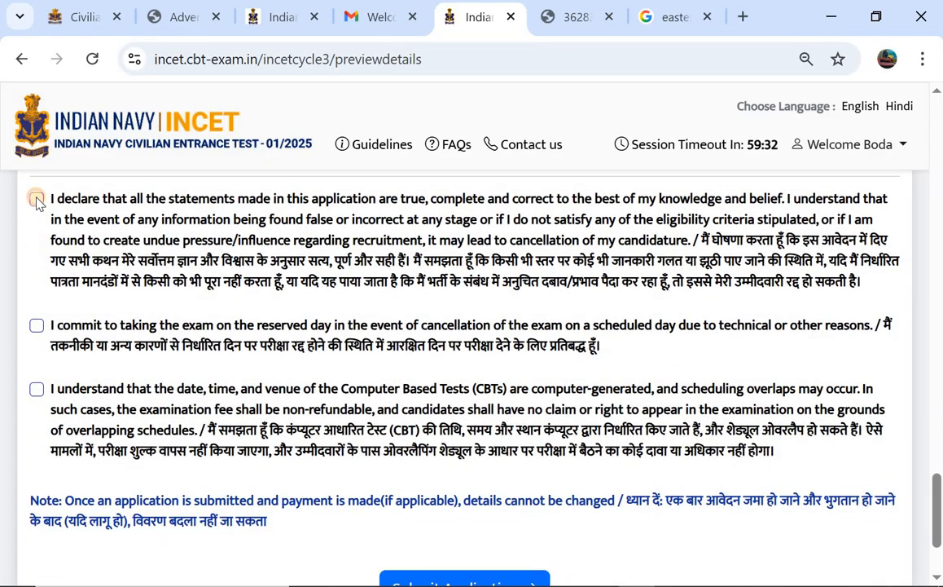
click(35, 326)
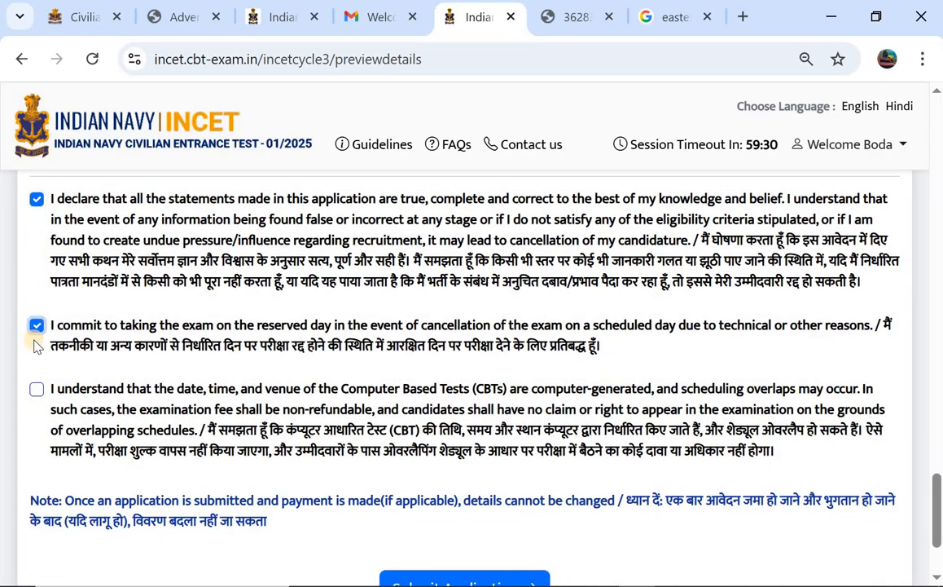
click(36, 389)
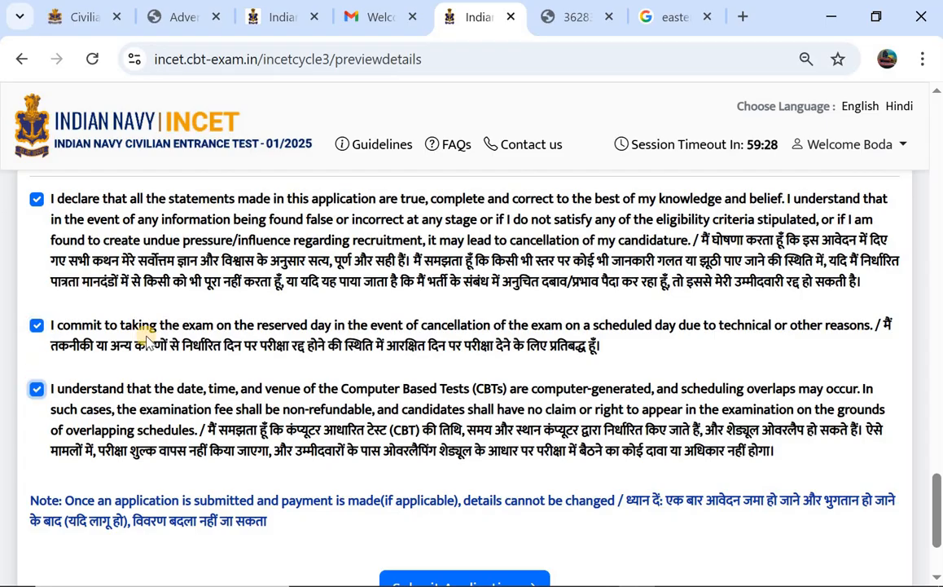
Submit the completed application and confirm going ahead with the submission.
scroll(145, 335, down, 1)
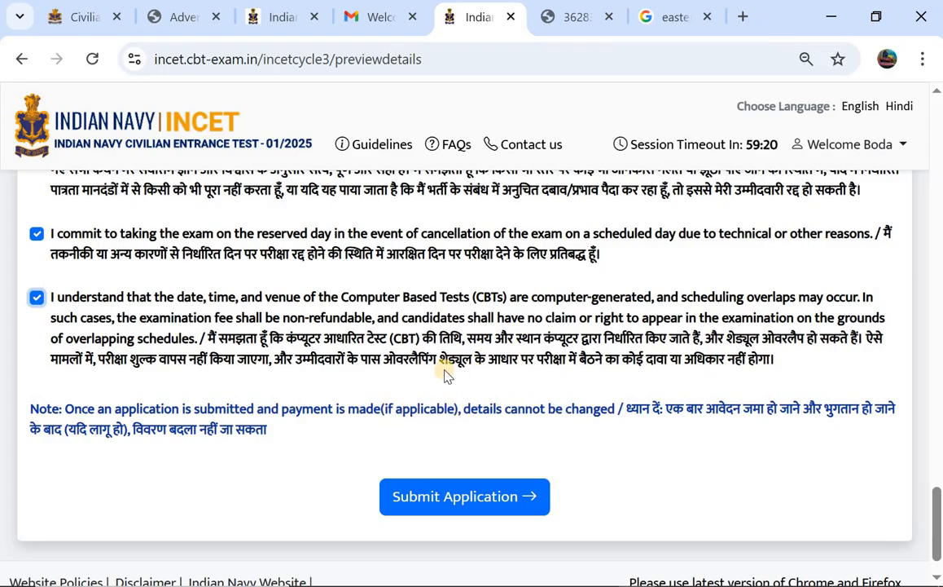
scroll(445, 374, down, 1)
scroll(445, 375, up, 2)
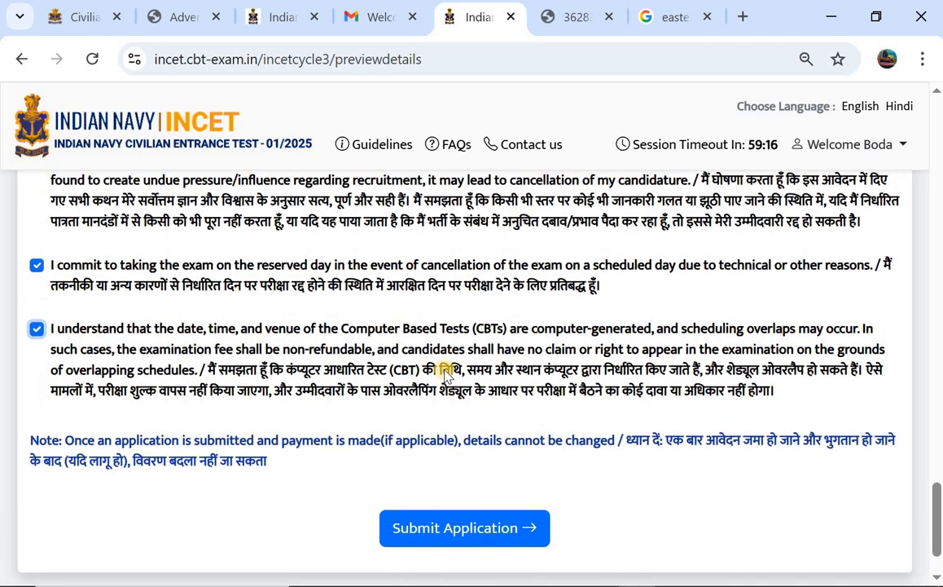
click(466, 527)
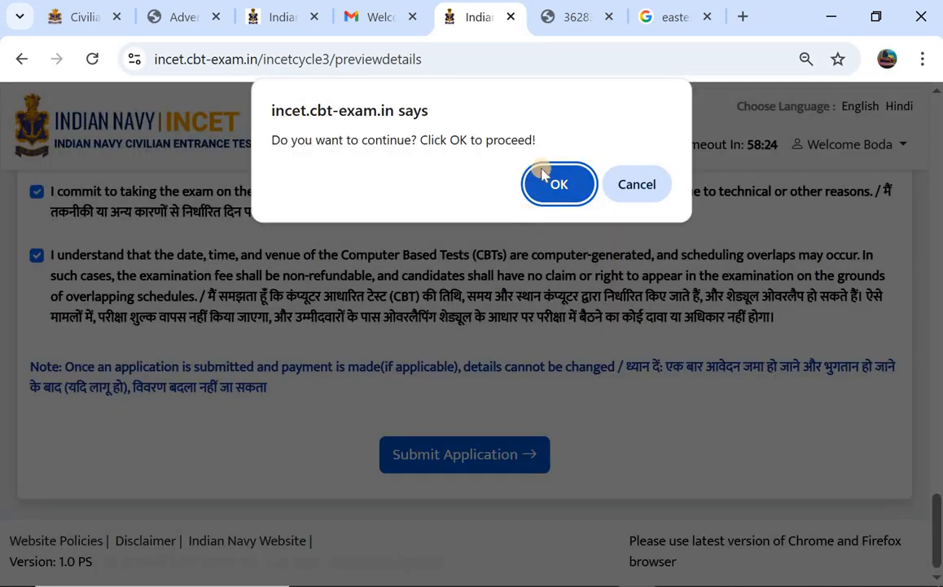
click(538, 183)
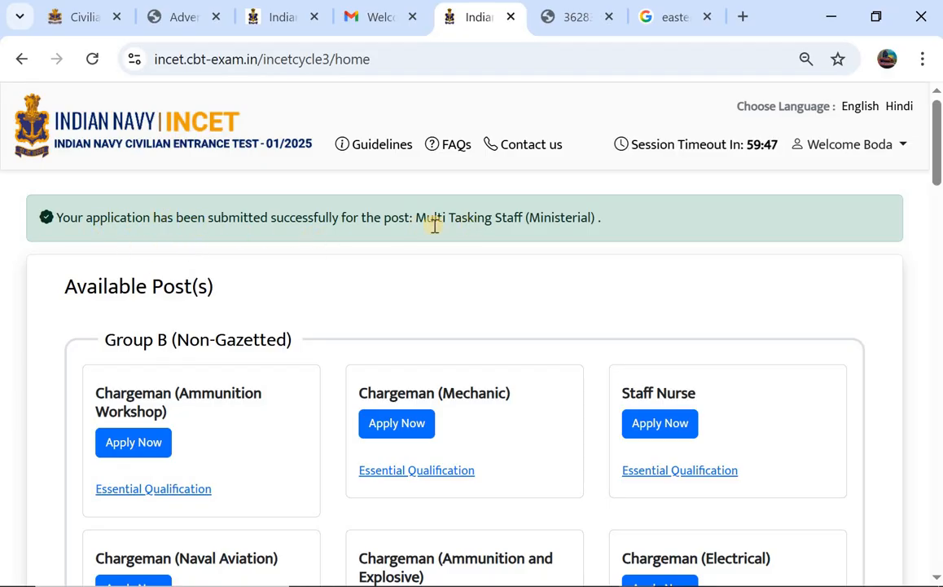
Scroll the home page to check the Multi Tasking Staff (Ministerial) Application Submitted card, then return to the top.
scroll(425, 242, down, 10)
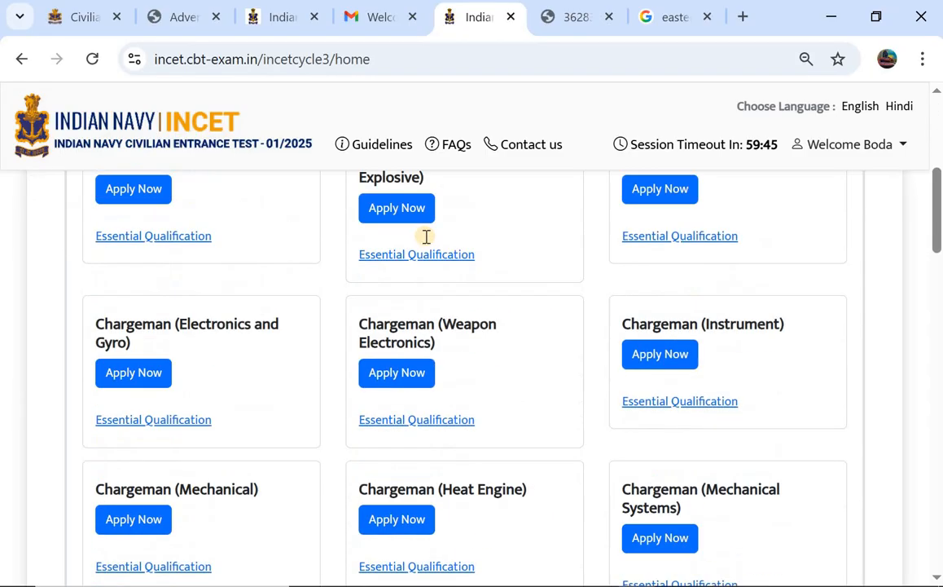
scroll(425, 241, down, 10)
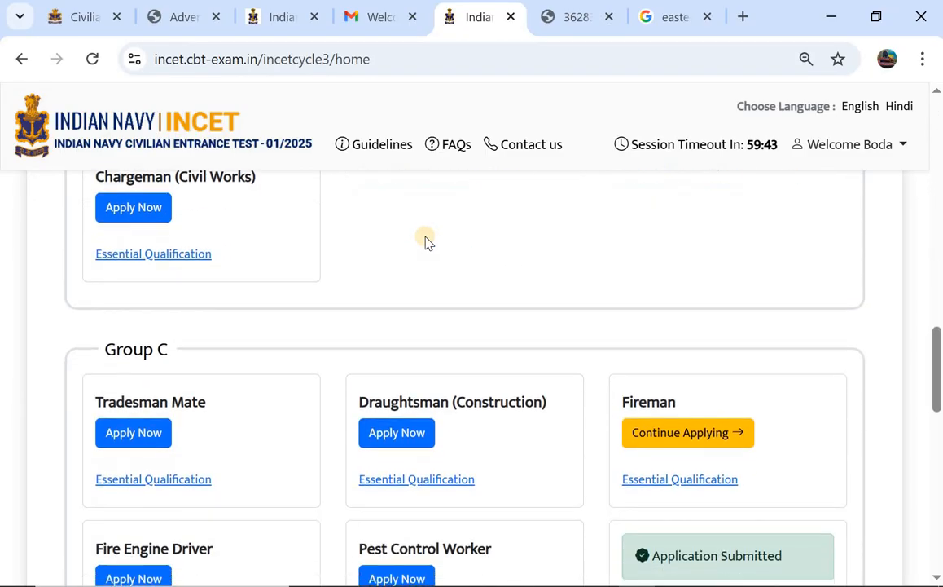
scroll(628, 210, up, 1)
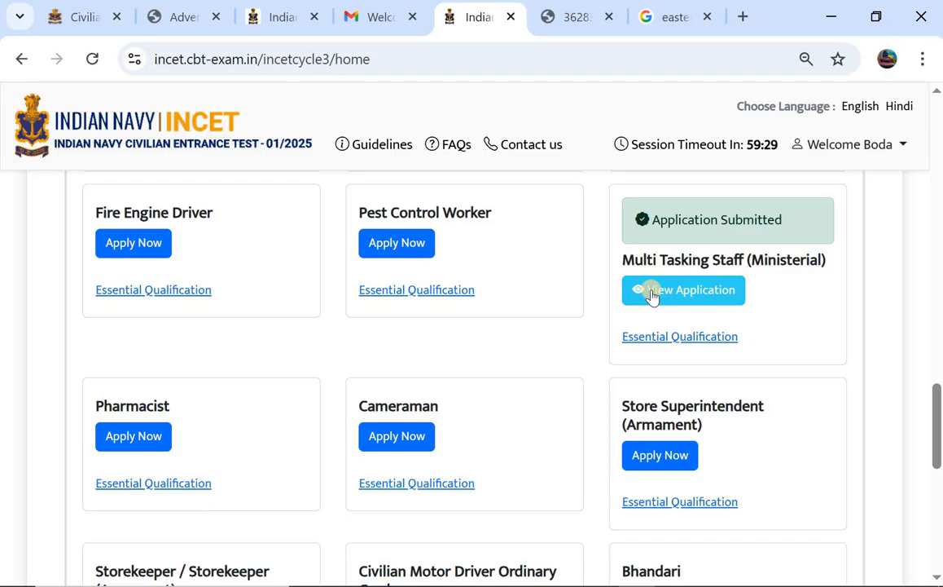
scroll(653, 295, up, 10)
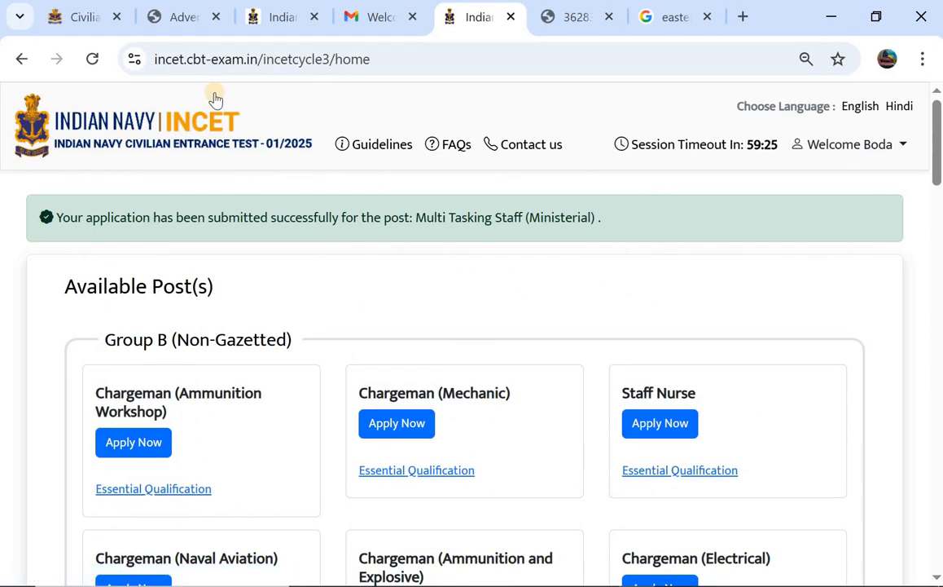
Close the Google search tab and the secondary school certificate PDF tab.
click(68, 24)
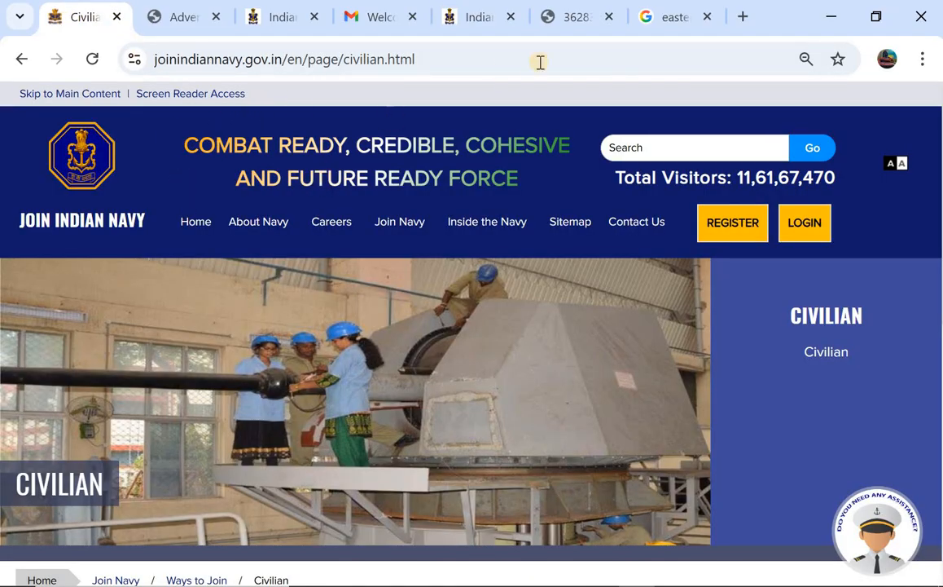
click(709, 18)
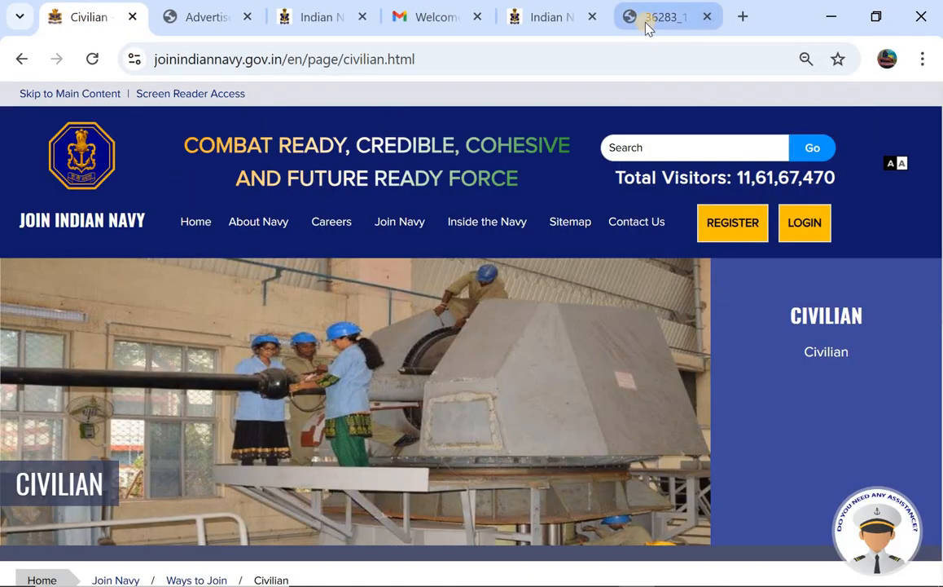
click(652, 26)
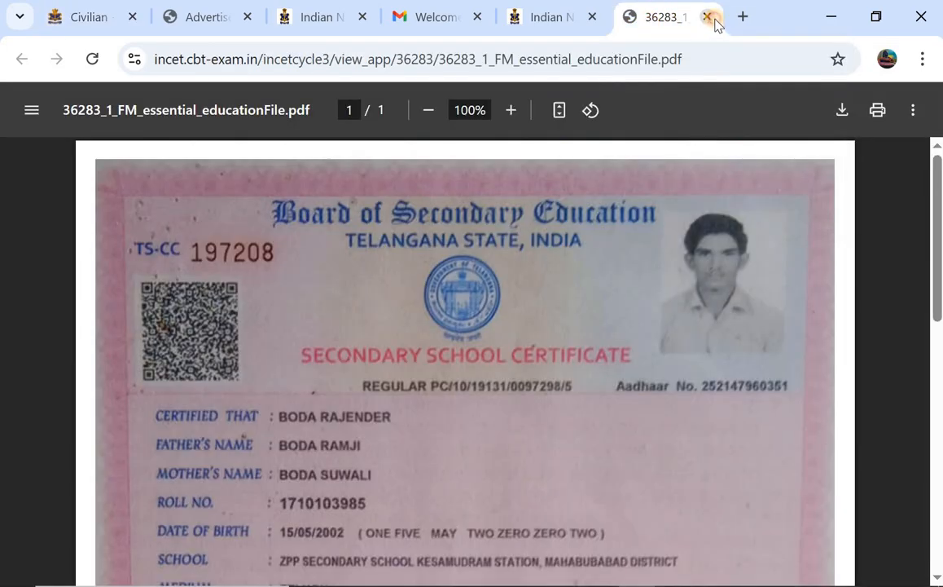
click(714, 19)
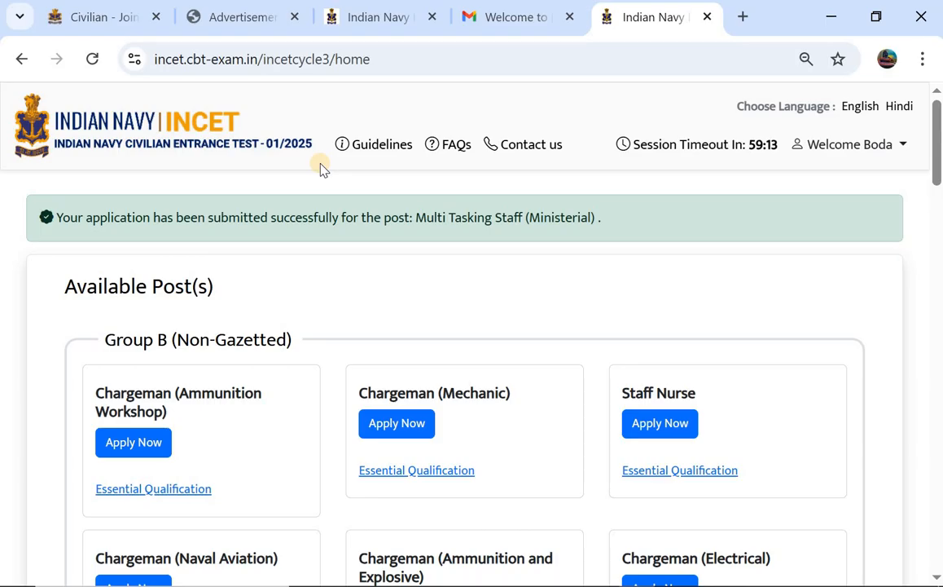
scroll(321, 165, down, 1)
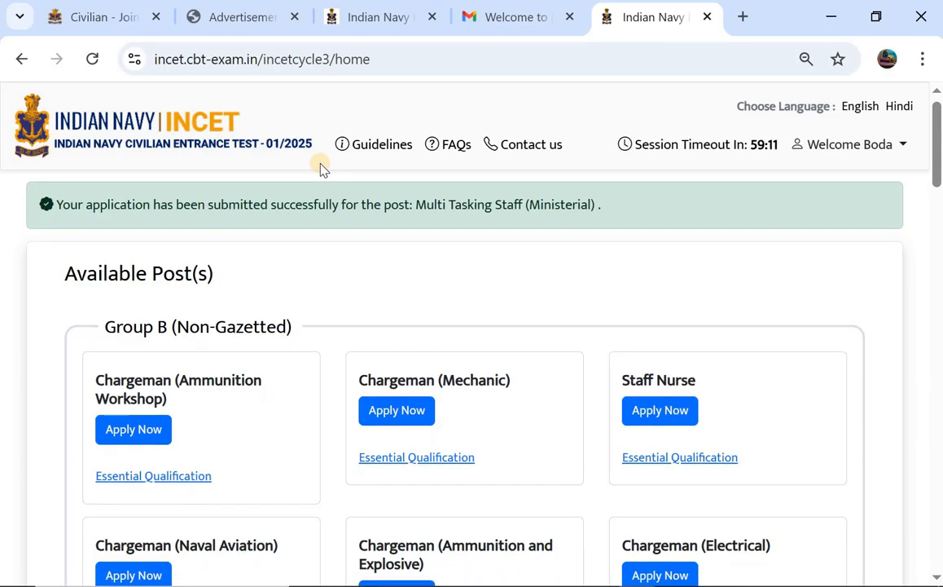
scroll(321, 165, down, 1)
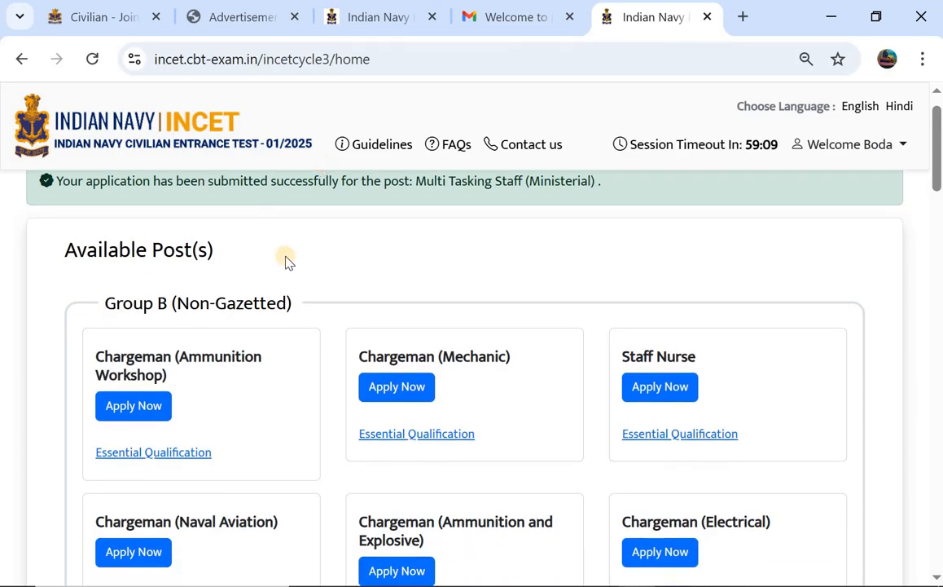
scroll(286, 261, down, 1)
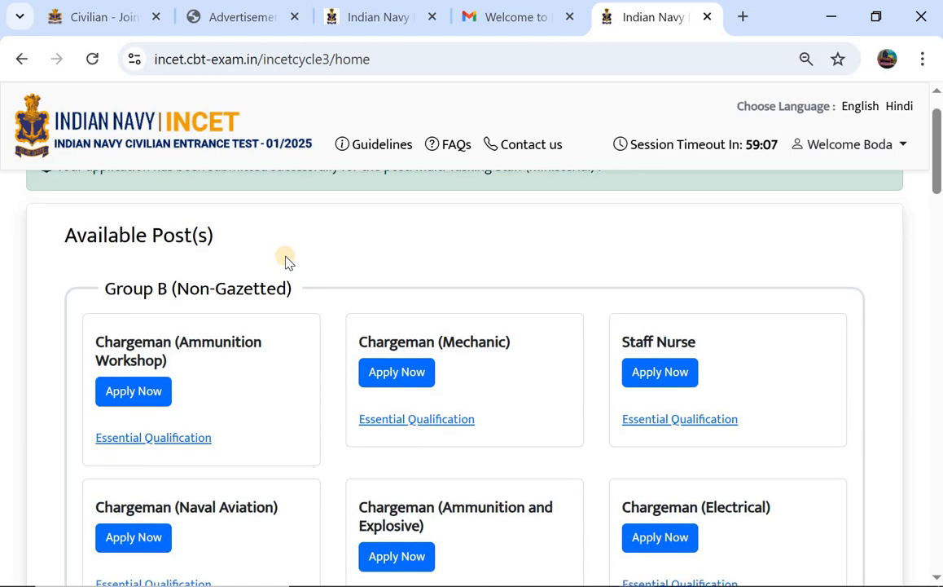
scroll(286, 260, down, 1)
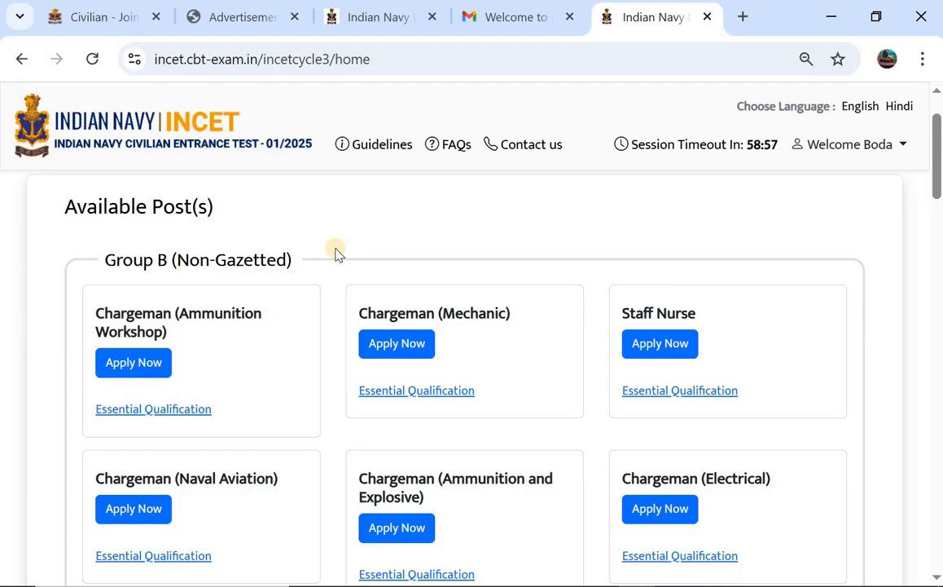
scroll(338, 254, down, 1)
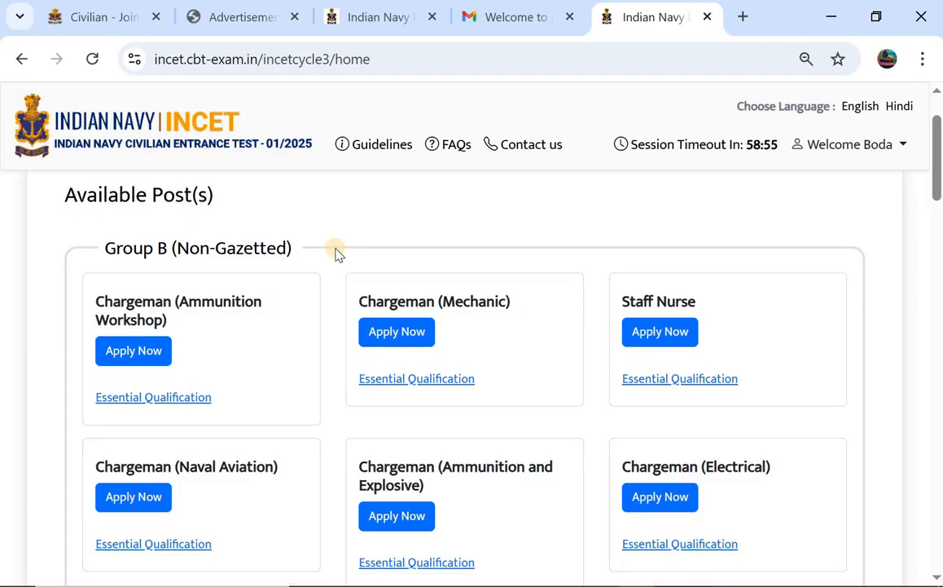
scroll(338, 254, down, 1)
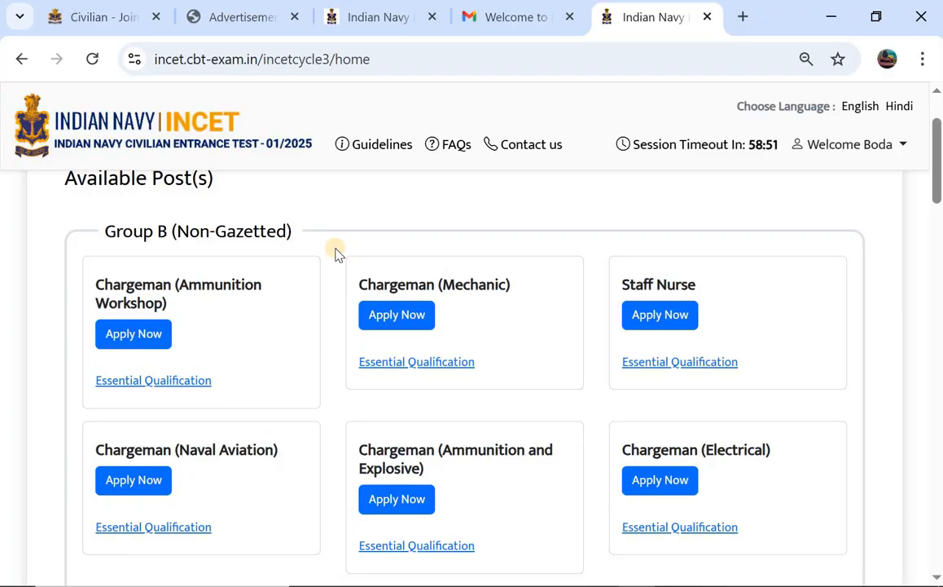
scroll(339, 253, down, 1)
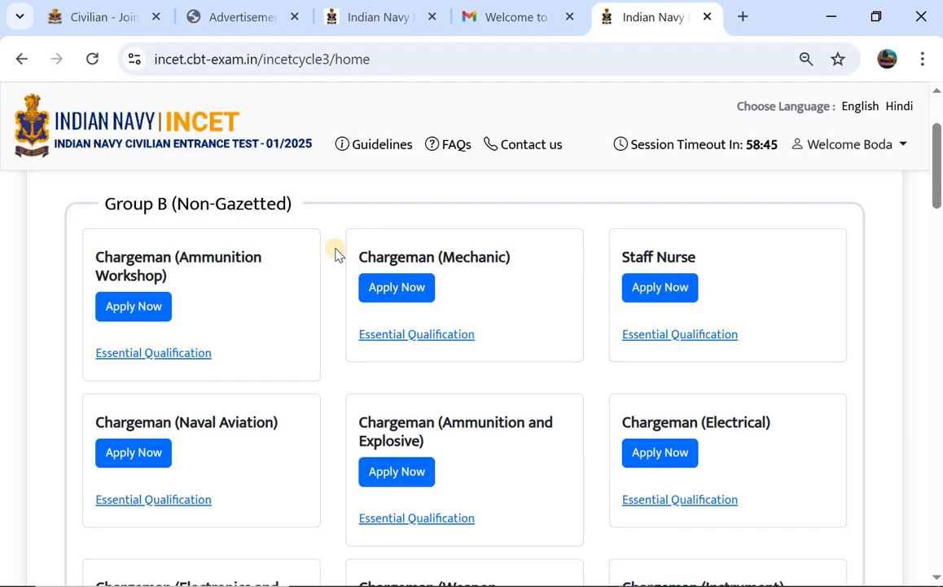
scroll(337, 255, up, 1)
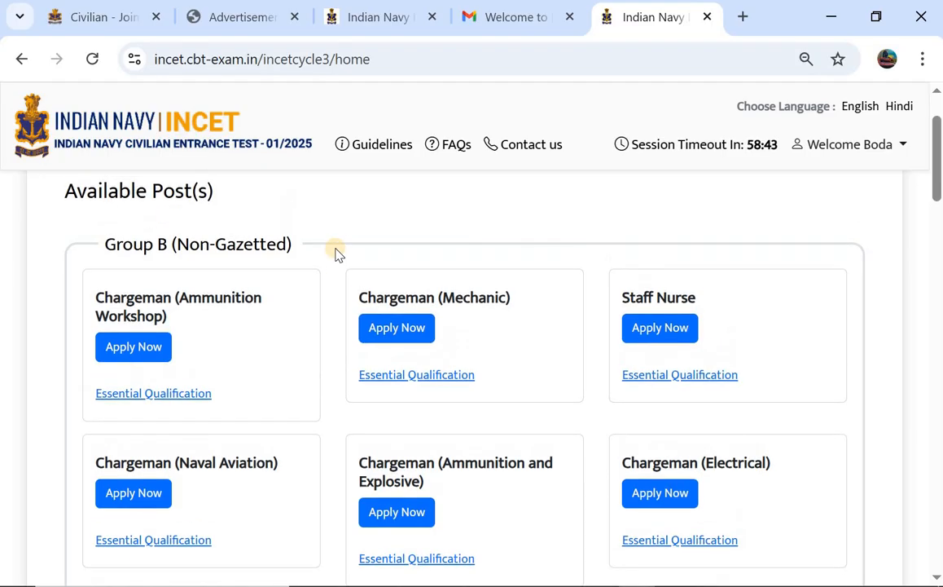